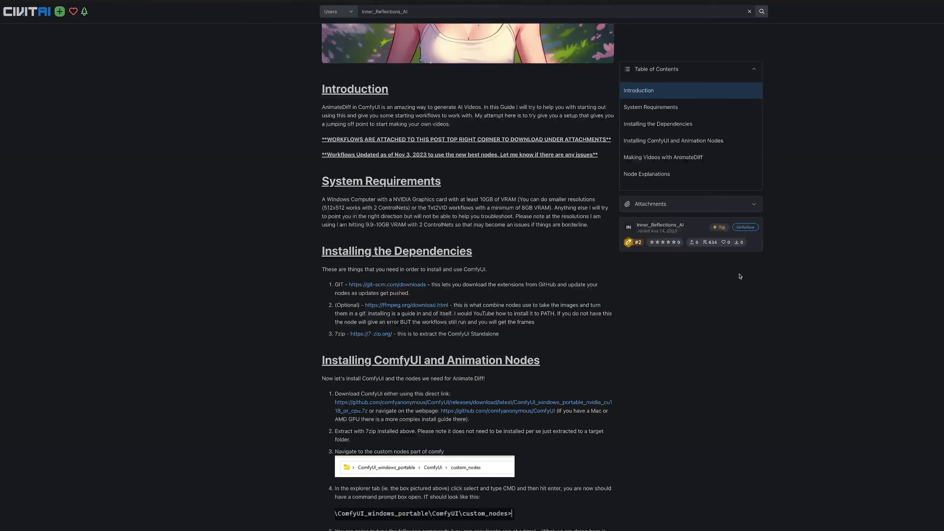
- Read down the guide past the installation steps to Node Explanations and the Load Checkpoint image
{"action": "scroll", "coordinate": [740, 277], "scroll_direction": "down", "scroll_amount": 3}
{"action": "scroll", "coordinate": [740, 276], "scroll_direction": "down", "scroll_amount": 10}
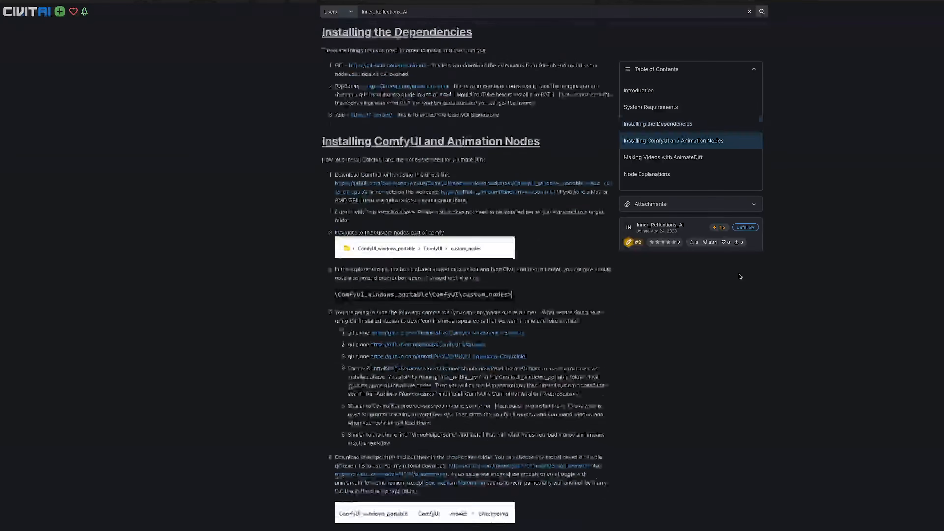
{"action": "scroll", "coordinate": [740, 277], "scroll_direction": "down", "scroll_amount": 11}
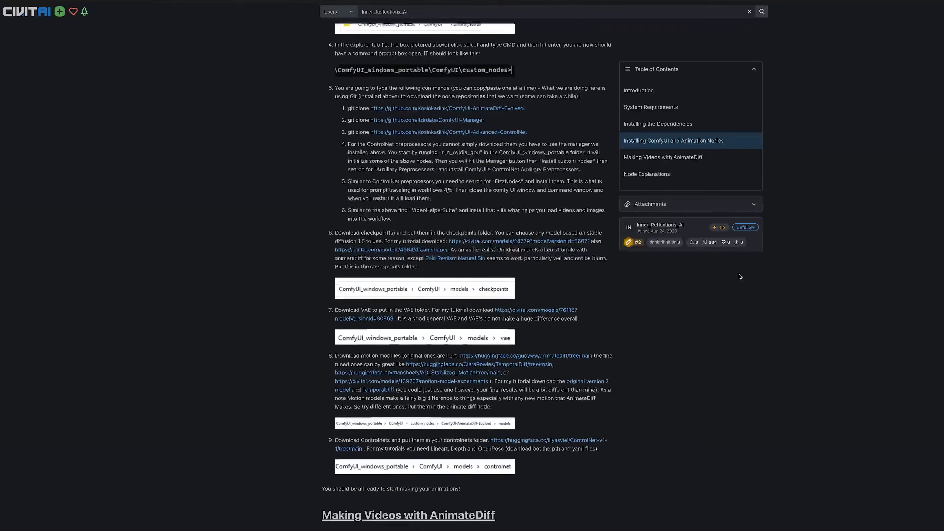
{"action": "scroll", "coordinate": [739, 276], "scroll_direction": "down", "scroll_amount": 13}
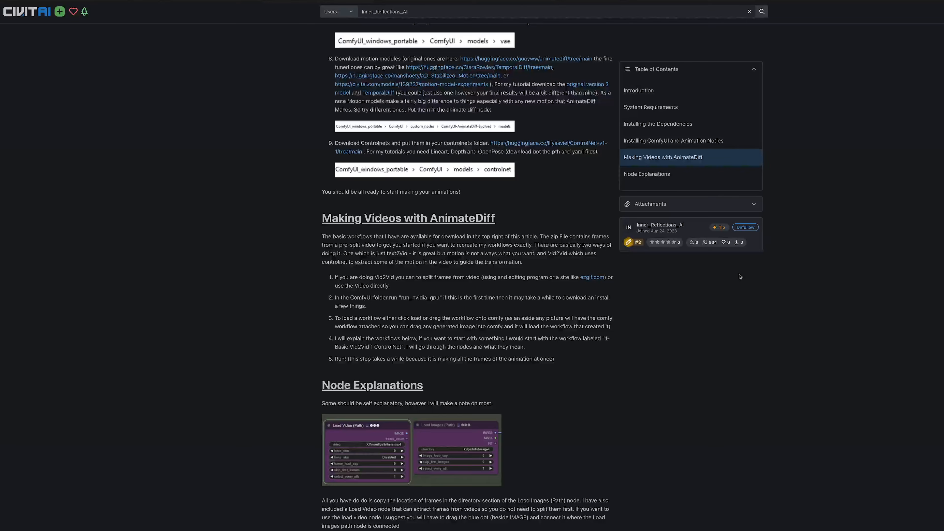
{"action": "scroll", "coordinate": [740, 276], "scroll_direction": "down", "scroll_amount": 9}
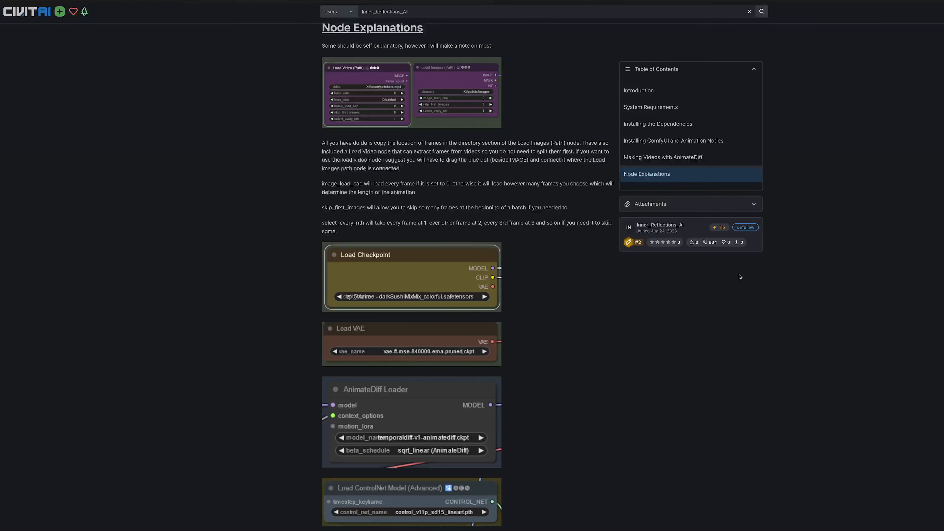
{"action": "scroll", "coordinate": [740, 276], "scroll_direction": "down", "scroll_amount": 6}
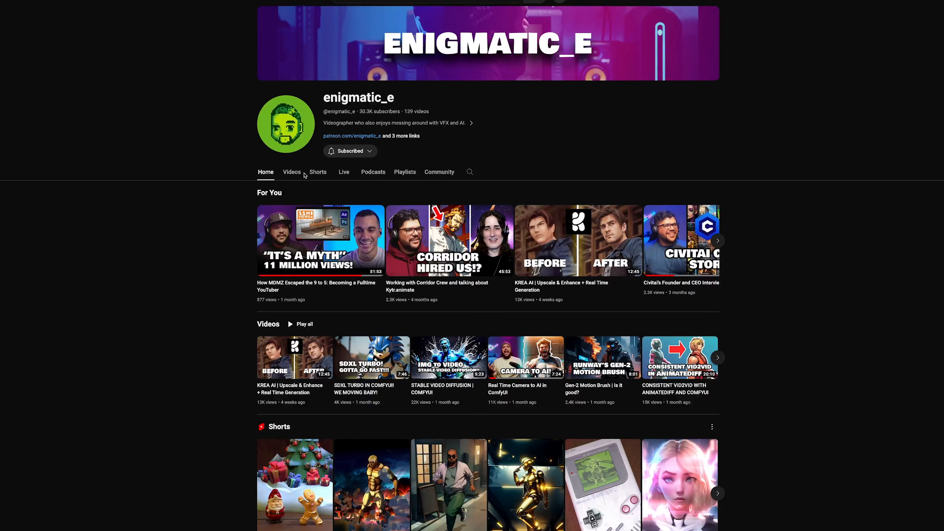
- Show the channel's Videos listing and scroll through its latest uploads
{"action": "left_click", "coordinate": [293, 173]}
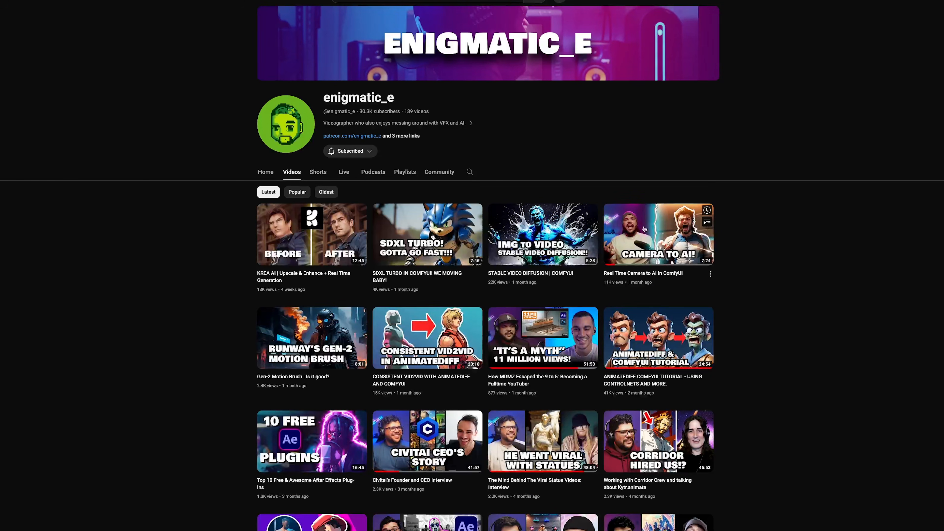
{"action": "scroll", "coordinate": [753, 245], "scroll_direction": "down", "scroll_amount": 3}
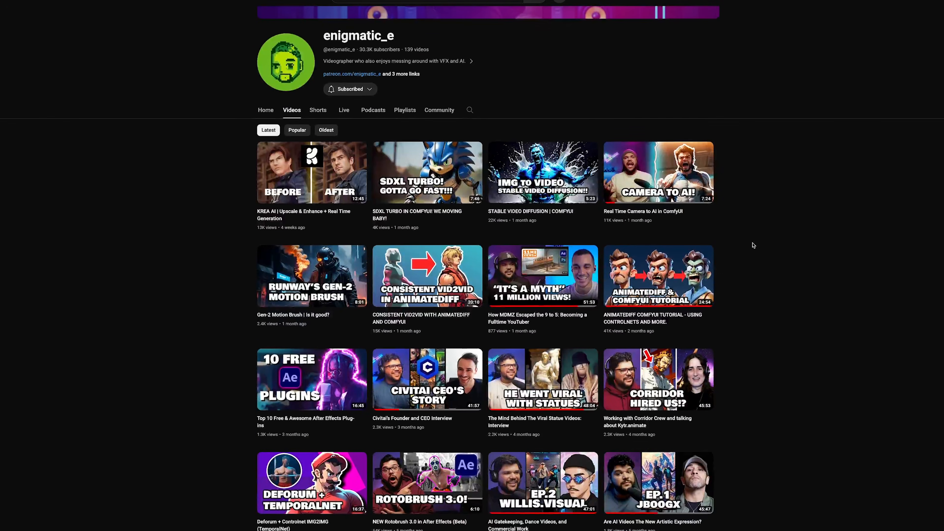
{"action": "scroll", "coordinate": [753, 245], "scroll_direction": "down", "scroll_amount": 8}
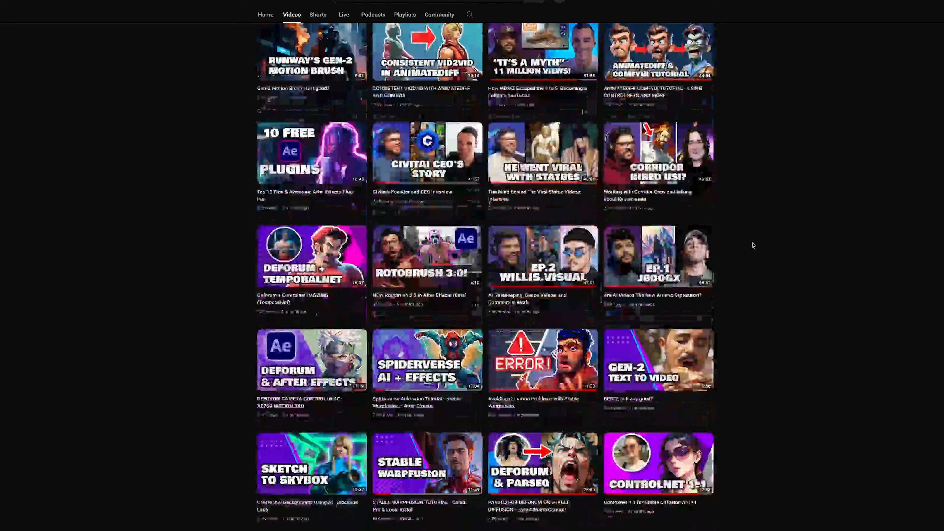
{"action": "scroll", "coordinate": [753, 246], "scroll_direction": "down", "scroll_amount": 2}
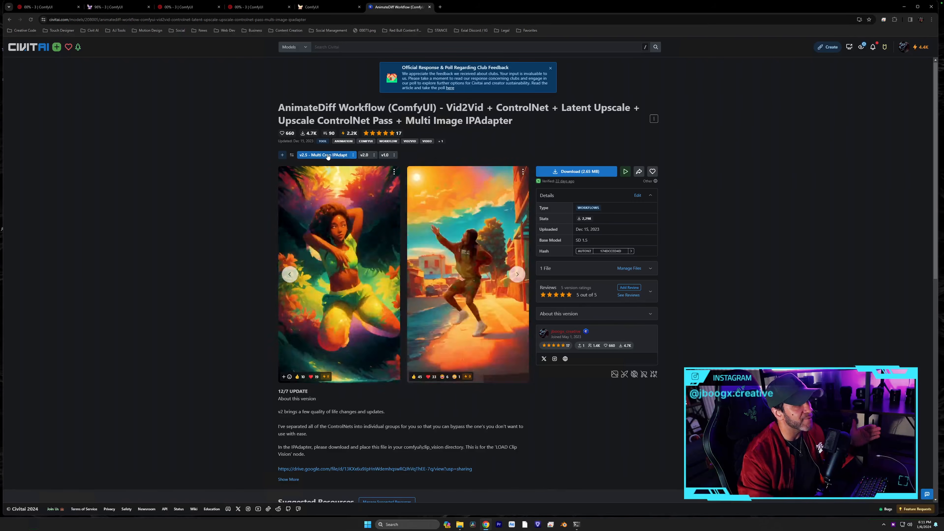
- Leave the Civitai Vid2Vid workflow page for the ComfyUI node graph
{"action": "scroll", "coordinate": [602, 406], "scroll_direction": "down", "scroll_amount": 1}
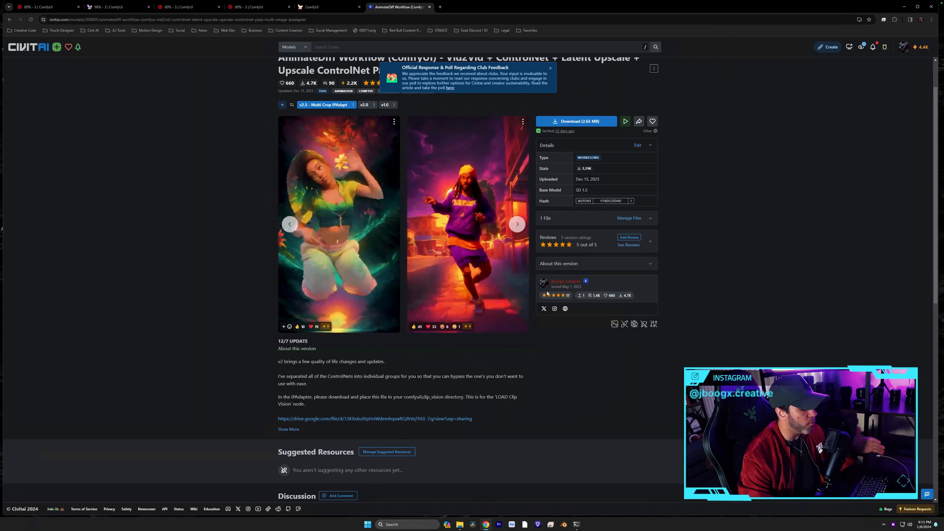
{"action": "left_click", "coordinate": [351, 11]}
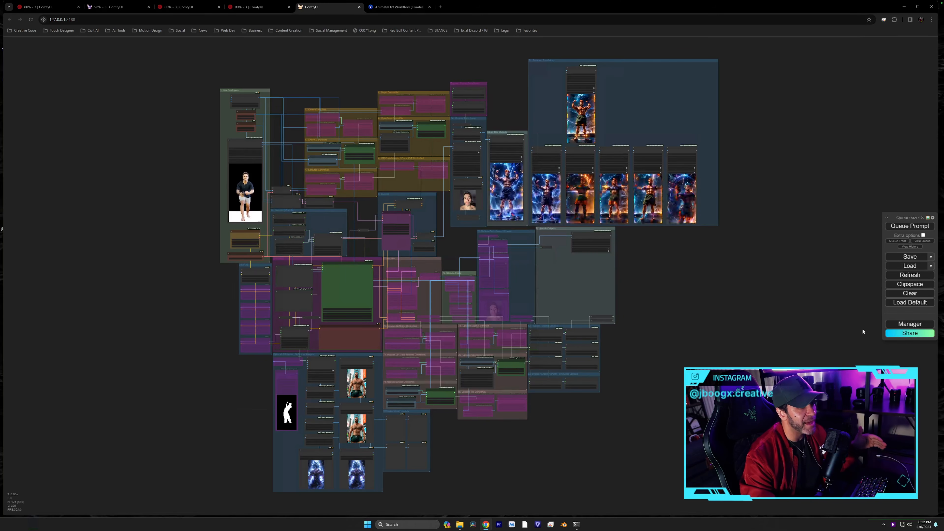
{"action": "left_click", "coordinate": [900, 325]}
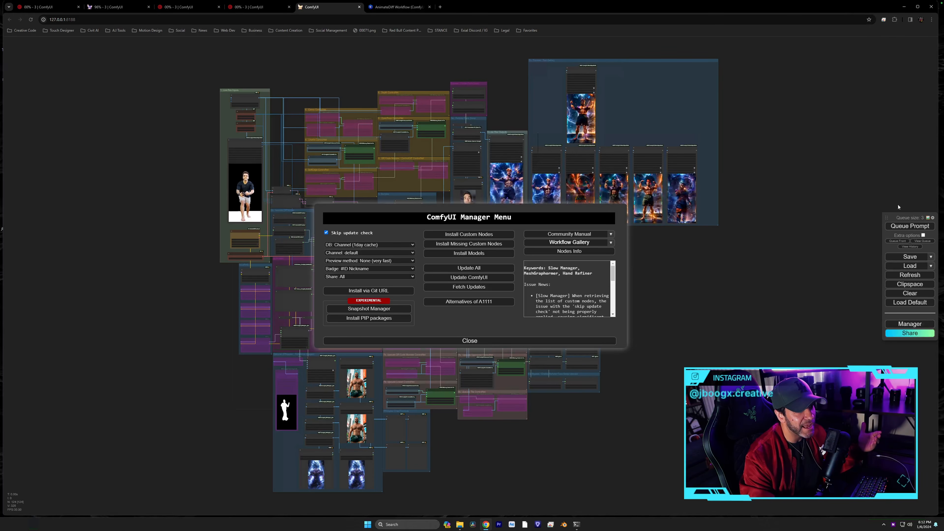
{"action": "left_click_drag", "start_coordinate": [900, 218], "coordinate": [899, 203]}
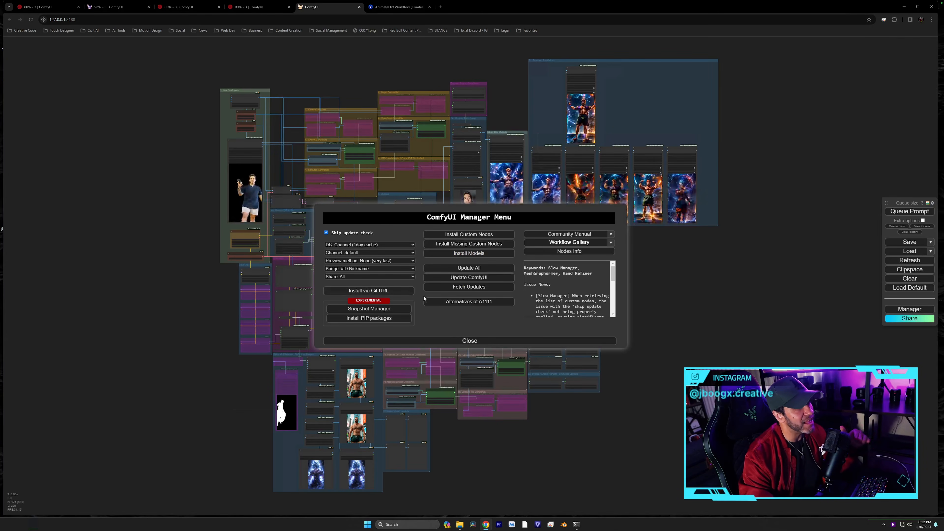
{"action": "left_click", "coordinate": [461, 339]}
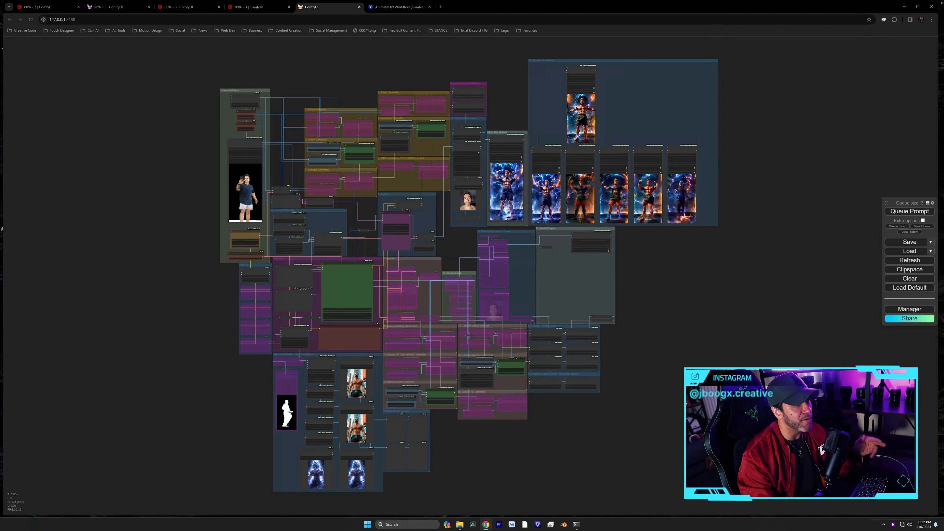
{"action": "scroll", "coordinate": [627, 245], "scroll_direction": "up", "scroll_amount": 2}
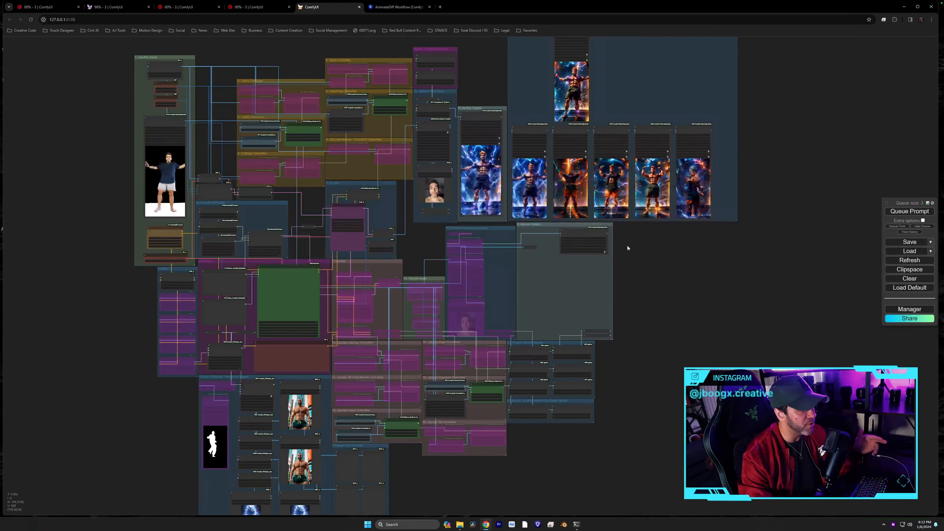
{"action": "left_click", "coordinate": [909, 309]}
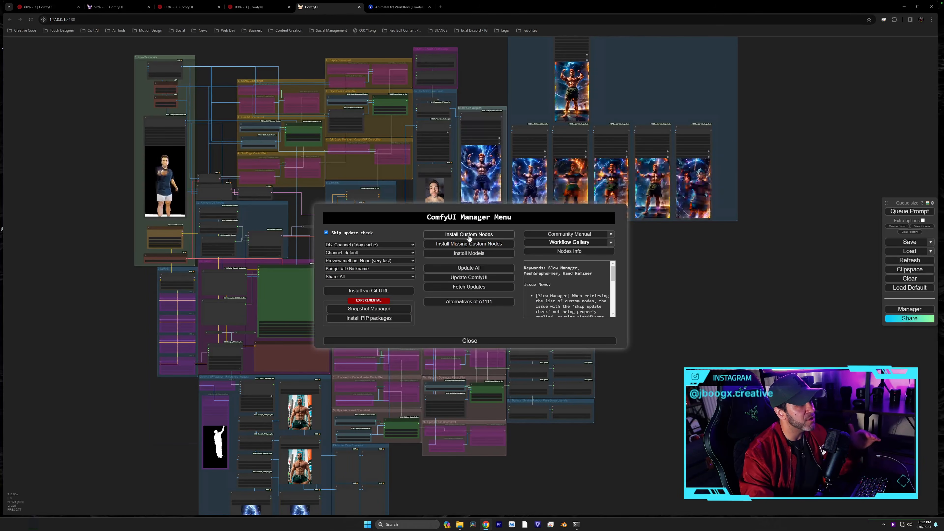
{"action": "left_click", "coordinate": [480, 234]}
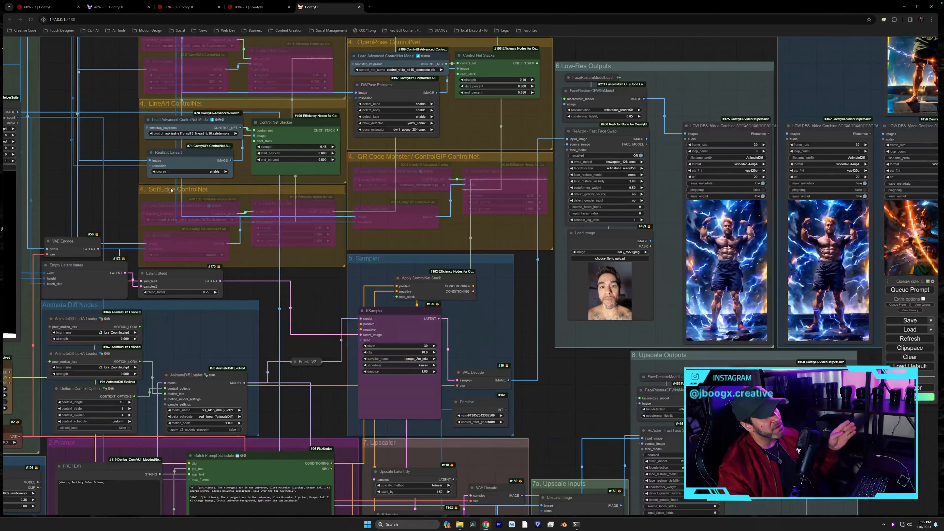
{"action": "left_click_drag", "start_coordinate": [327, 276], "coordinate": [383, 195]}
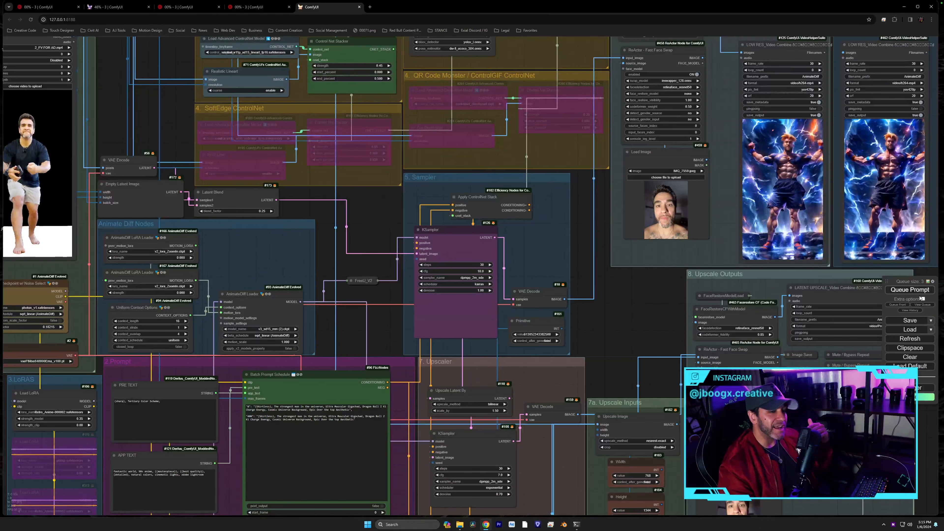
{"action": "left_click_drag", "start_coordinate": [886, 282], "coordinate": [891, 216]}
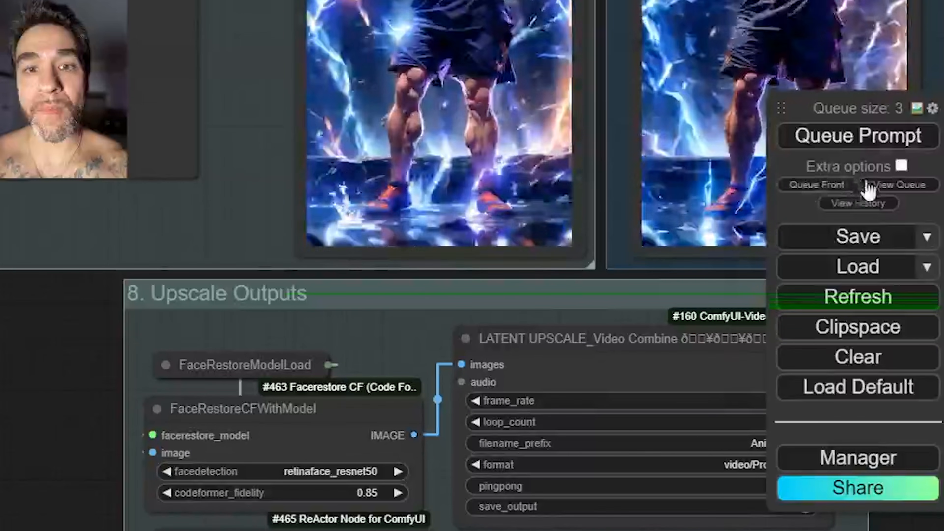
- Change the Link Render Mode setting from Straight to Spline and close Settings
{"action": "left_click", "coordinate": [930, 108]}
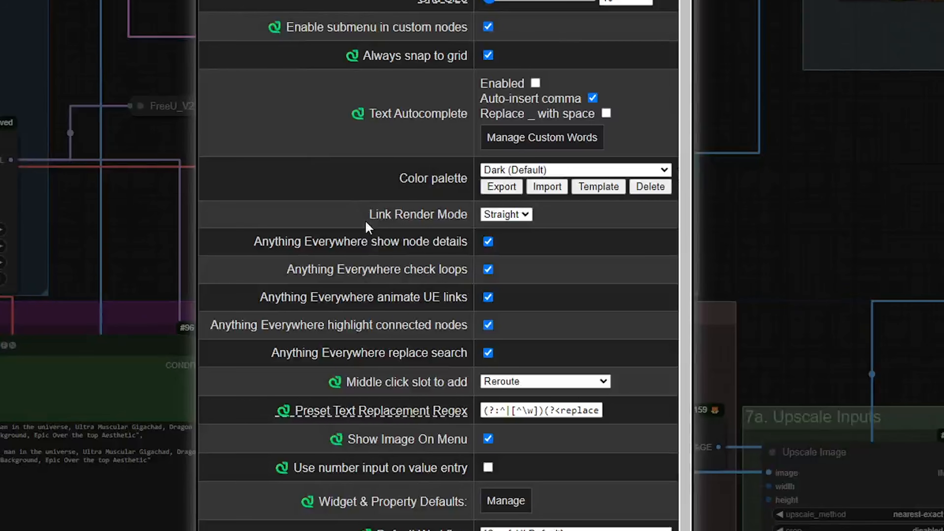
{"action": "left_click_drag", "start_coordinate": [368, 220], "coordinate": [468, 218]}
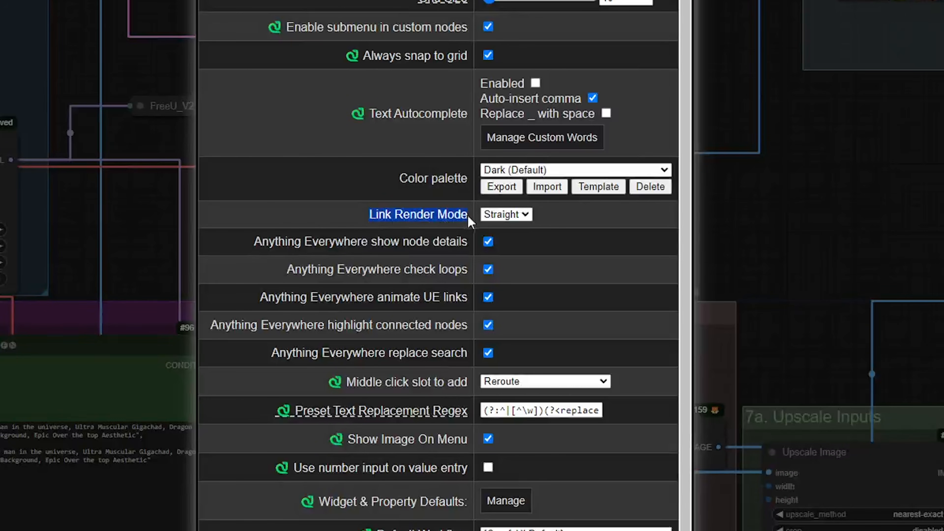
{"action": "left_click", "coordinate": [527, 217]}
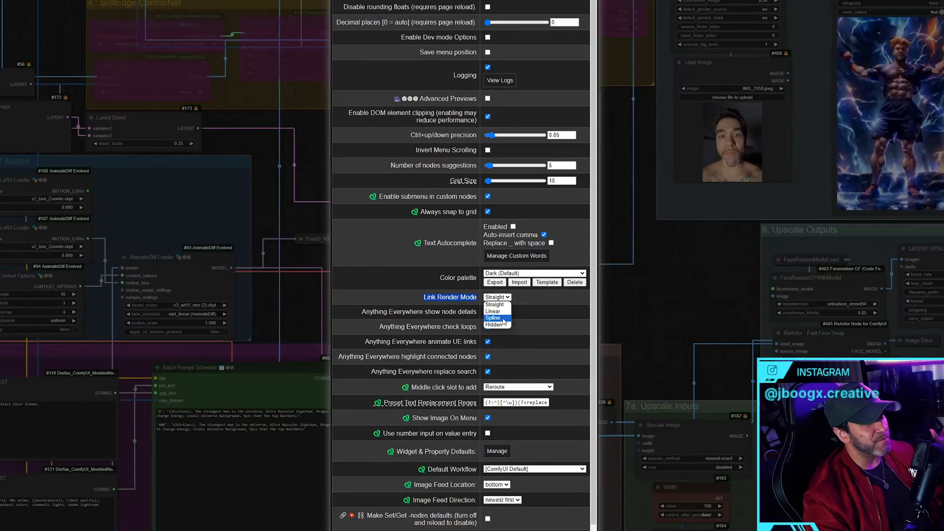
{"action": "left_click", "coordinate": [502, 318]}
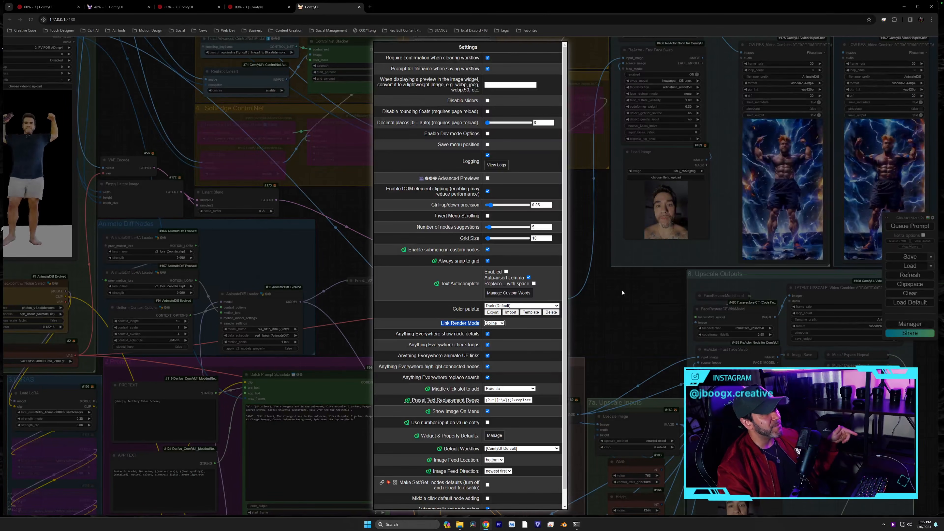
{"action": "scroll", "coordinate": [489, 498], "scroll_direction": "down", "scroll_amount": 1}
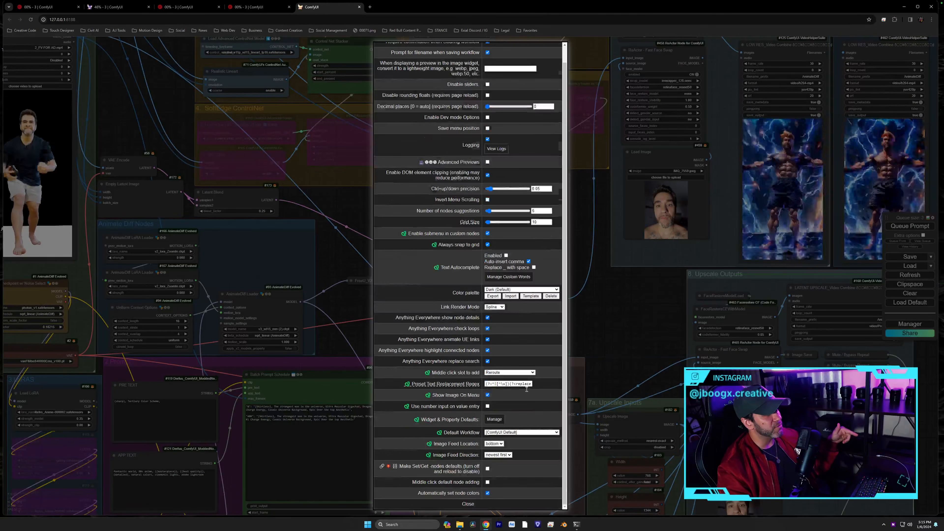
{"action": "left_click", "coordinate": [489, 503]}
{"action": "scroll", "coordinate": [600, 346], "scroll_direction": "down", "scroll_amount": 5}
- Frame the sampler area and switch Link Render Mode to Linear
{"action": "left_click_drag", "start_coordinate": [604, 344], "coordinate": [529, 284]}
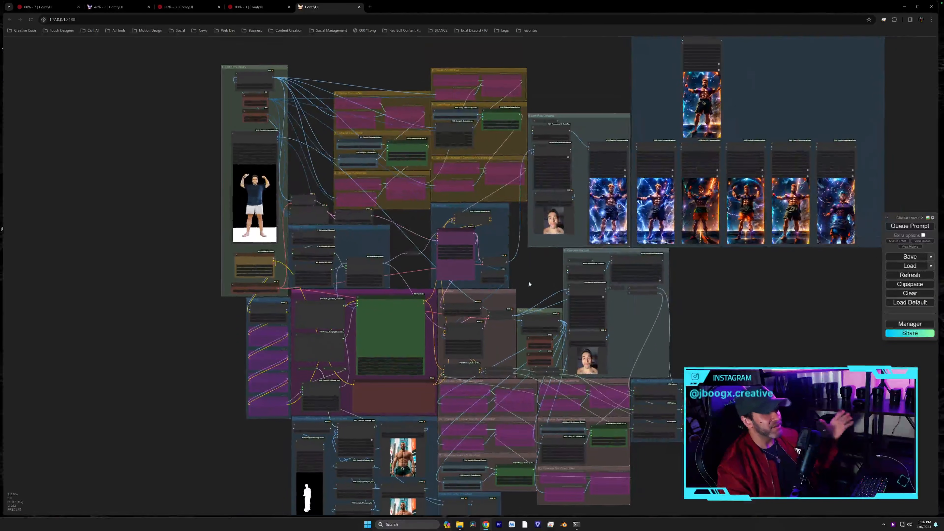
{"action": "scroll", "coordinate": [530, 282], "scroll_direction": "up", "scroll_amount": 6}
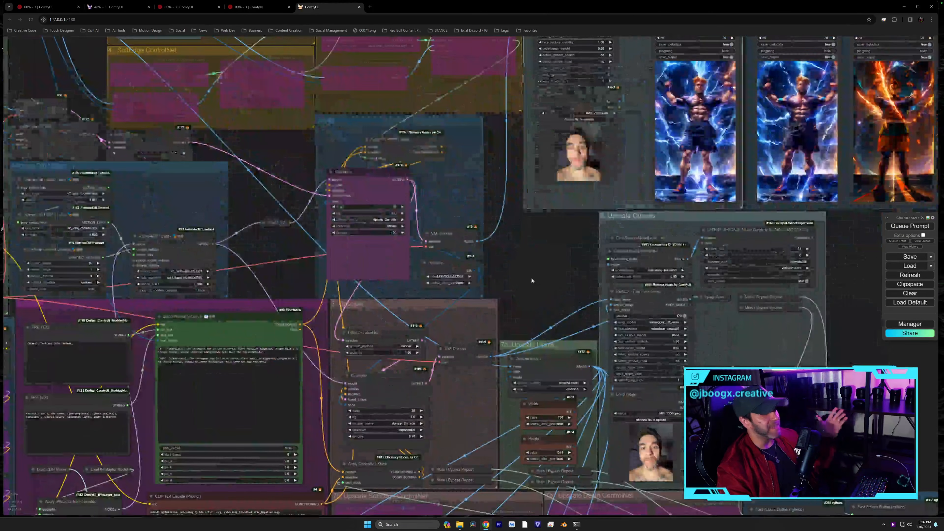
{"action": "left_click_drag", "start_coordinate": [532, 280], "coordinate": [606, 329]}
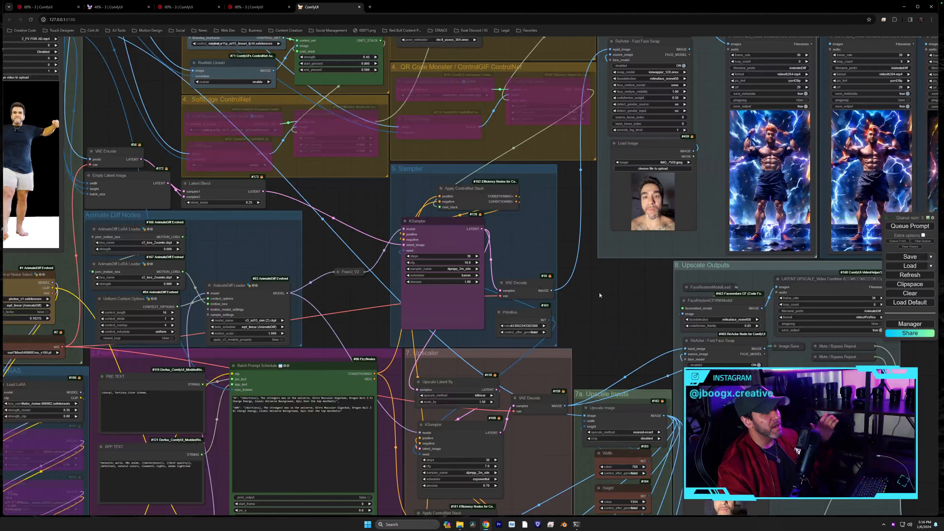
{"action": "left_click_drag", "start_coordinate": [585, 297], "coordinate": [610, 289]}
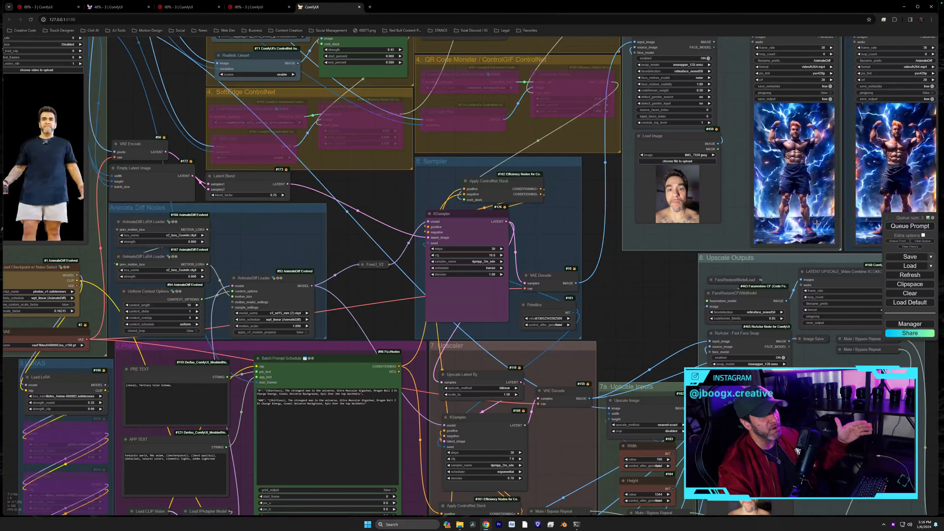
{"action": "left_click", "coordinate": [932, 218]}
{"action": "left_click", "coordinate": [496, 310]}
{"action": "left_click", "coordinate": [497, 315]}
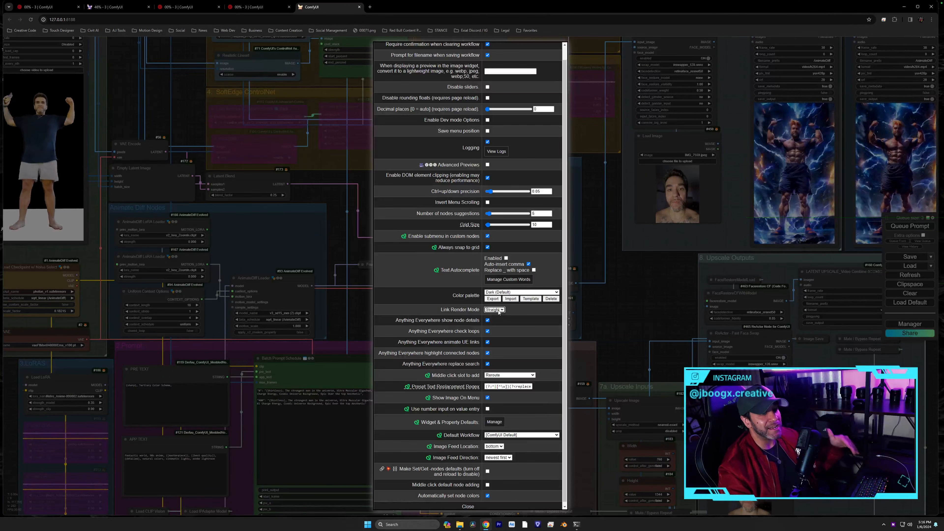
{"action": "left_click", "coordinate": [494, 309]}
{"action": "left_click", "coordinate": [496, 320]}
{"action": "left_click", "coordinate": [469, 506]}
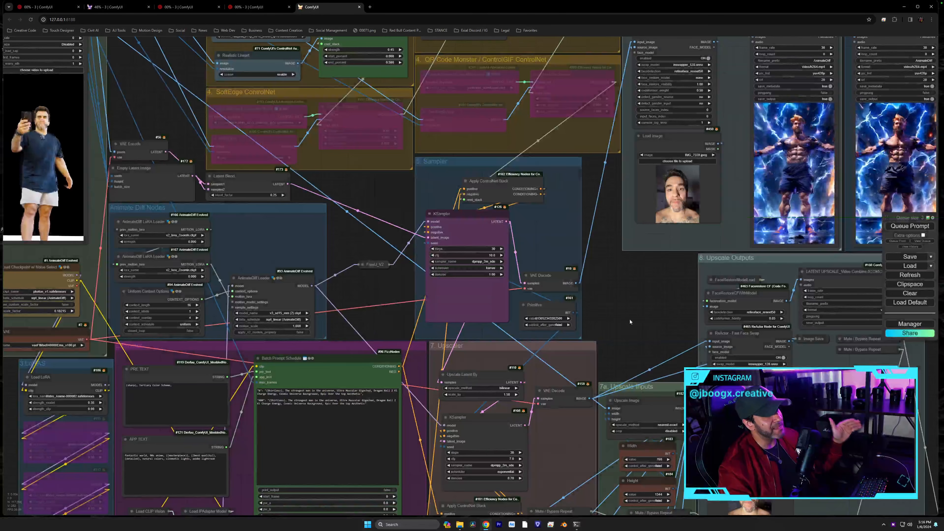
- Review the linear links across the graph, then set Link Render Mode back to Straight
{"action": "left_click_drag", "start_coordinate": [630, 279], "coordinate": [630, 387]}
{"action": "scroll", "coordinate": [630, 388], "scroll_direction": "down", "scroll_amount": 5}
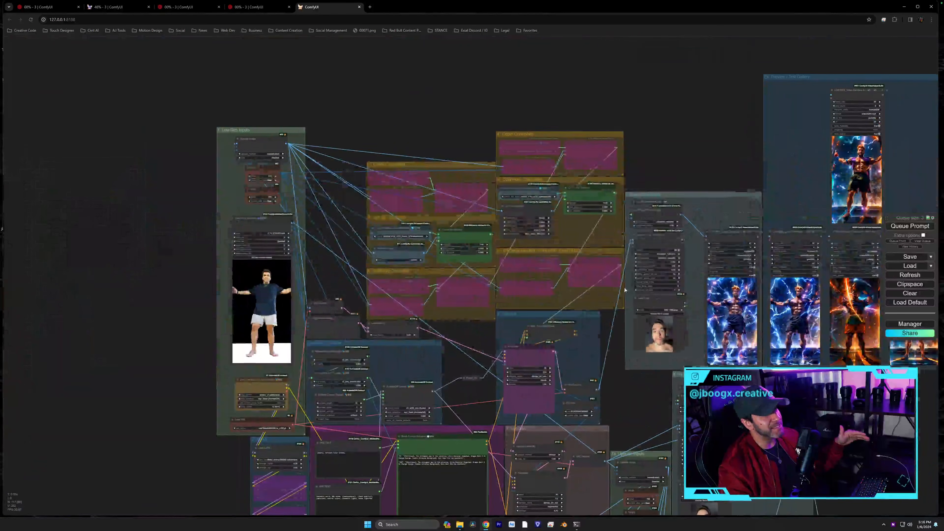
{"action": "left_click_drag", "start_coordinate": [620, 448], "coordinate": [613, 337]}
{"action": "scroll", "coordinate": [613, 336], "scroll_direction": "up", "scroll_amount": 2}
{"action": "scroll", "coordinate": [613, 287], "scroll_direction": "up", "scroll_amount": 8}
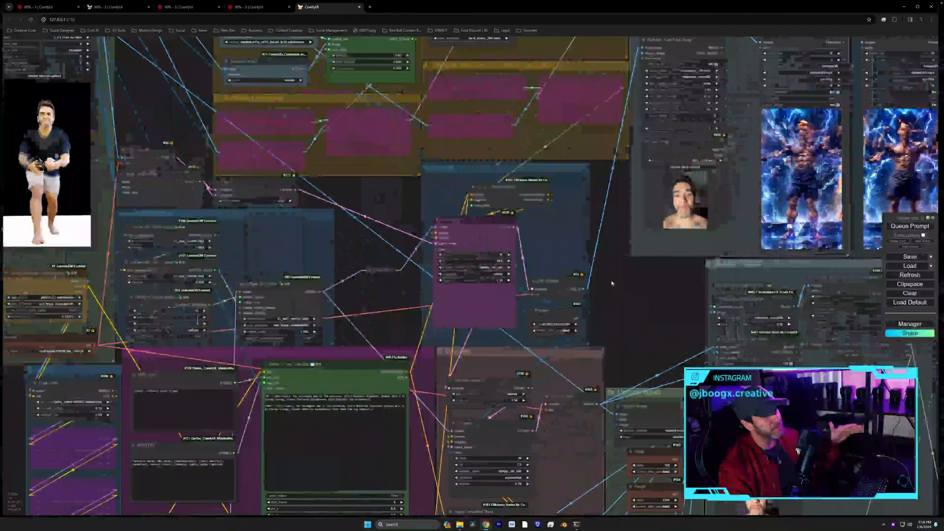
{"action": "left_click_drag", "start_coordinate": [612, 283], "coordinate": [614, 296]}
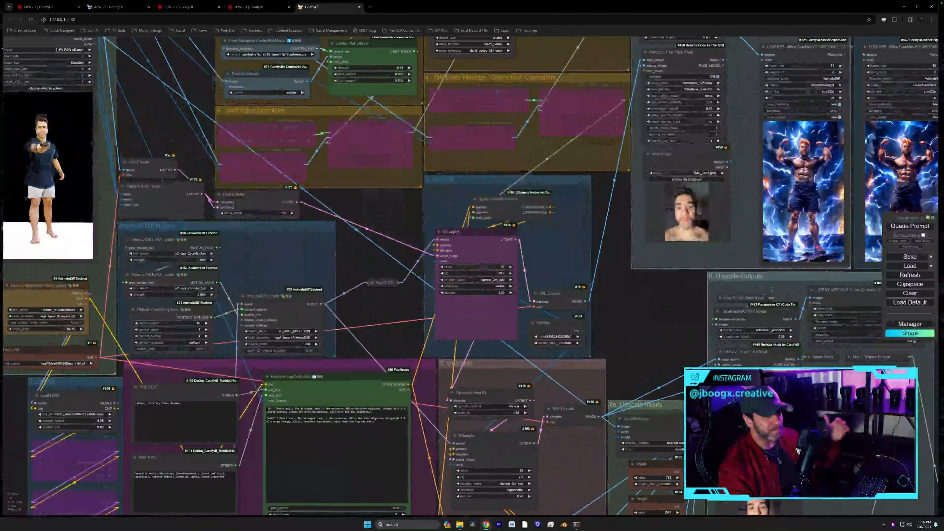
{"action": "left_click", "coordinate": [932, 219]}
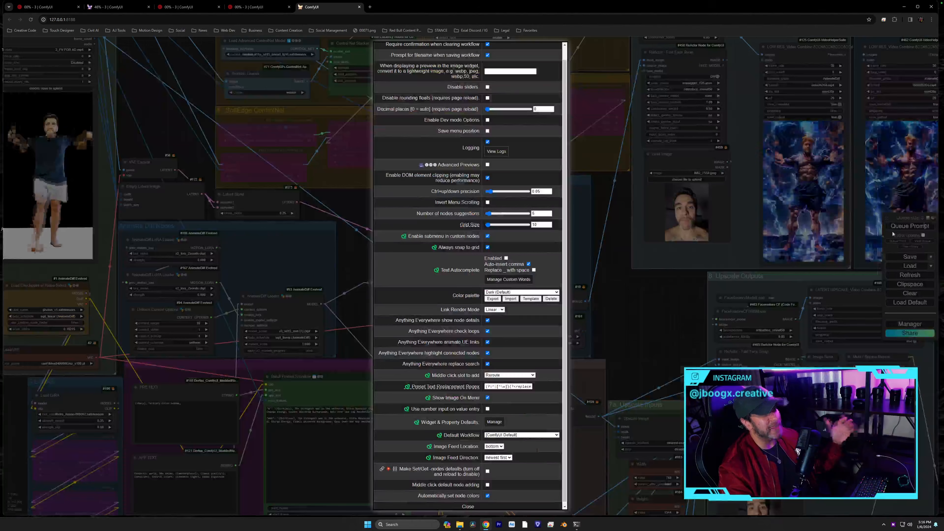
{"action": "left_click", "coordinate": [501, 310]}
{"action": "left_click", "coordinate": [492, 314]}
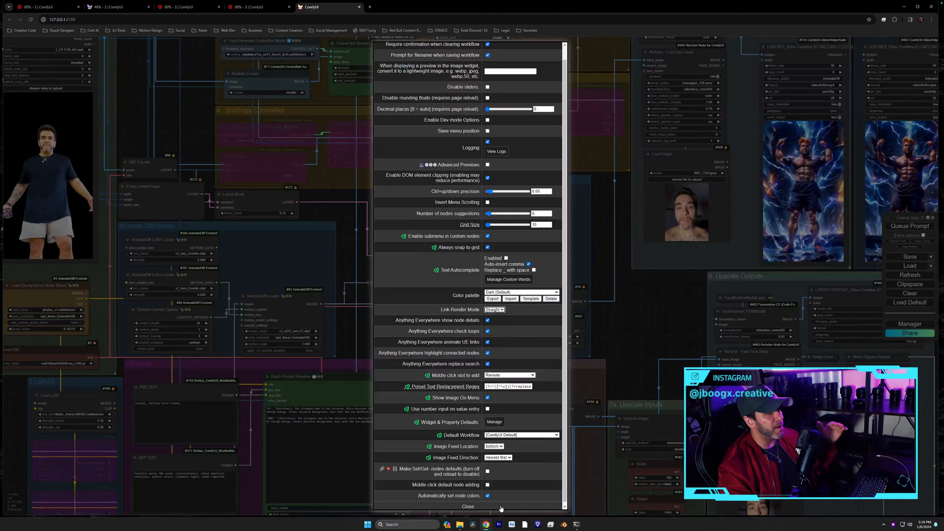
{"action": "left_click", "coordinate": [500, 508]}
{"action": "left_click_drag", "start_coordinate": [619, 338], "coordinate": [616, 380]}
{"action": "left_click_drag", "start_coordinate": [605, 321], "coordinate": [639, 318]}
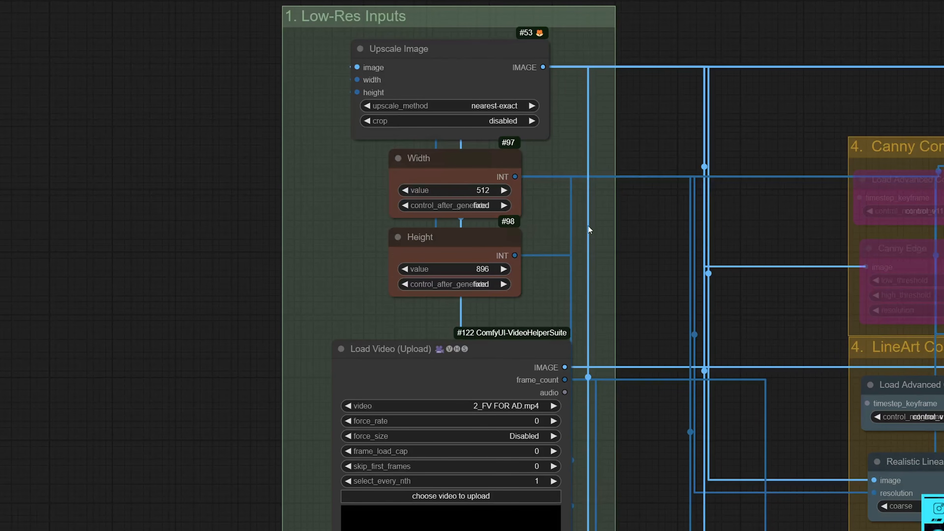
- Pan to the Low-Res Inputs group, showing VAE Encode, Empty Latent and the Load Video preview
{"action": "left_click_drag", "start_coordinate": [602, 238], "coordinate": [606, 178]}
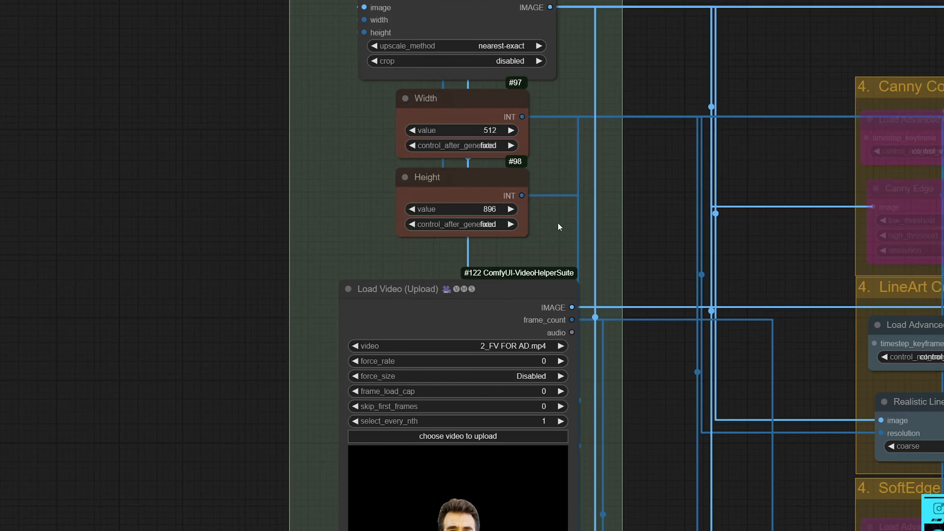
{"action": "left_click_drag", "start_coordinate": [559, 236], "coordinate": [542, 22]}
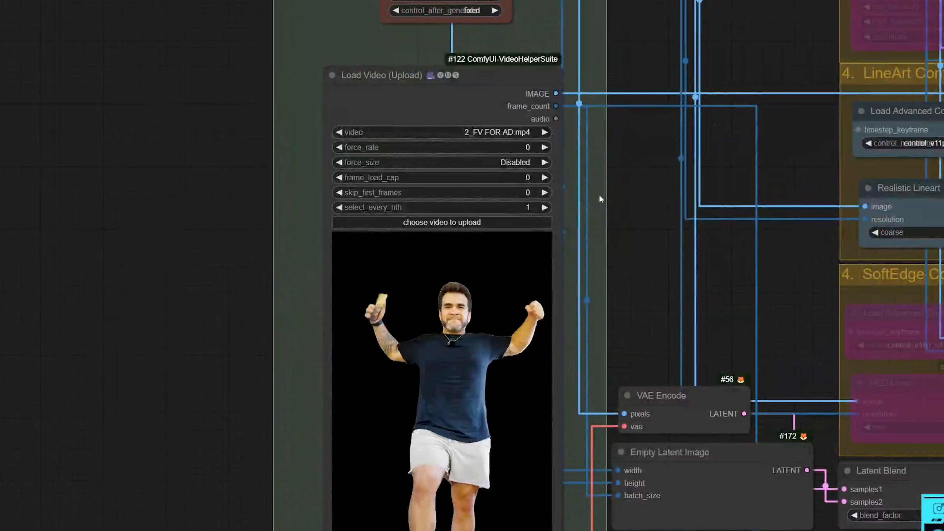
{"action": "left_click_drag", "start_coordinate": [601, 196], "coordinate": [602, 186]}
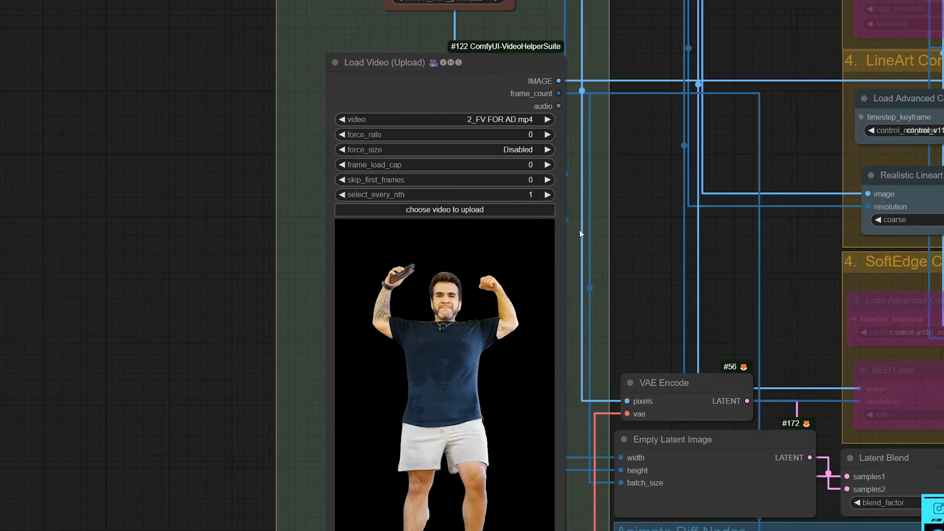
{"action": "left_click", "coordinate": [477, 218]}
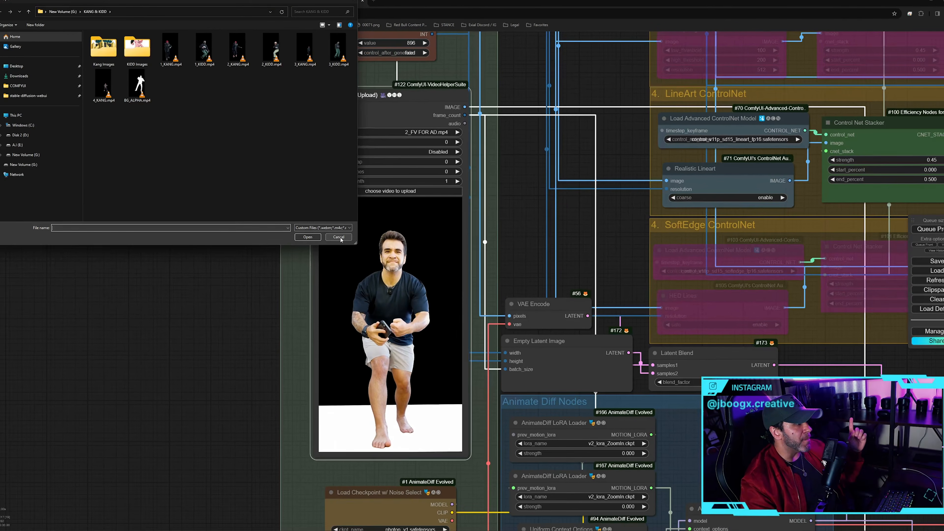
{"action": "left_click", "coordinate": [336, 233]}
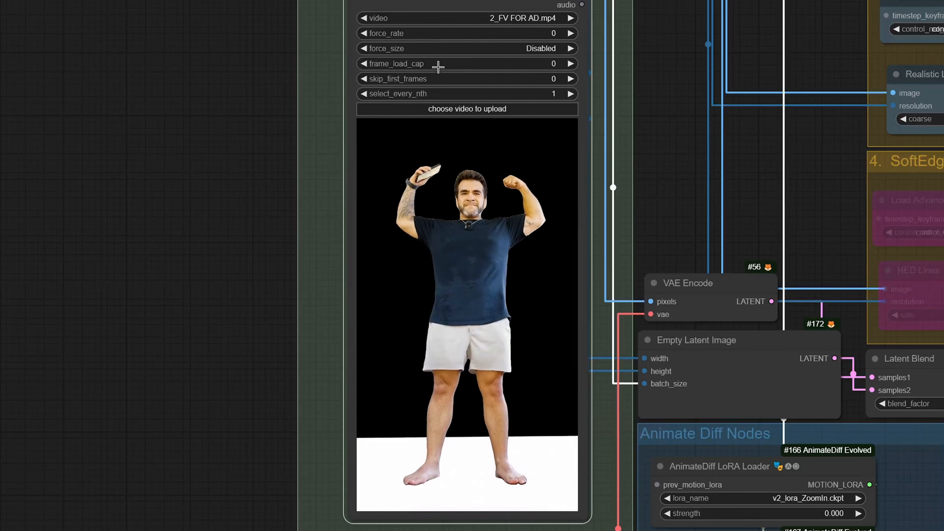
{"action": "left_click", "coordinate": [505, 64]}
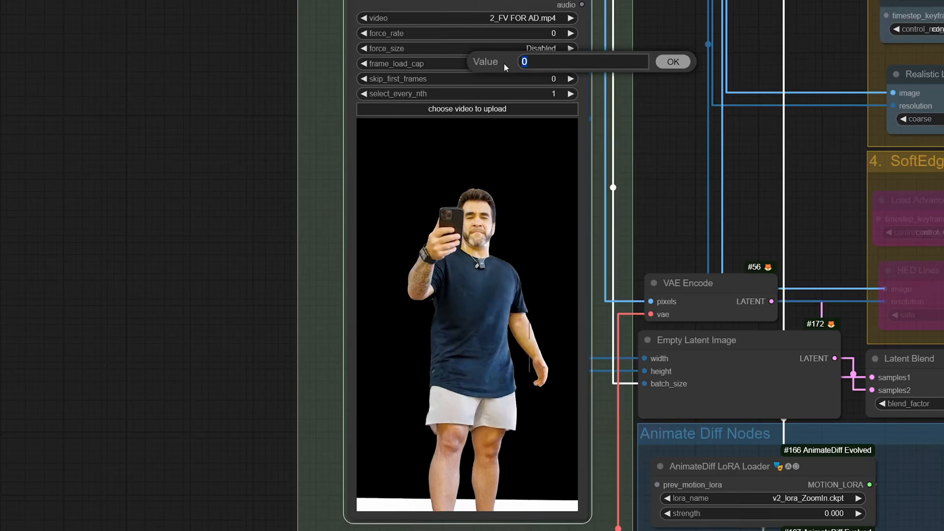
{"action": "type", "text": "5"}
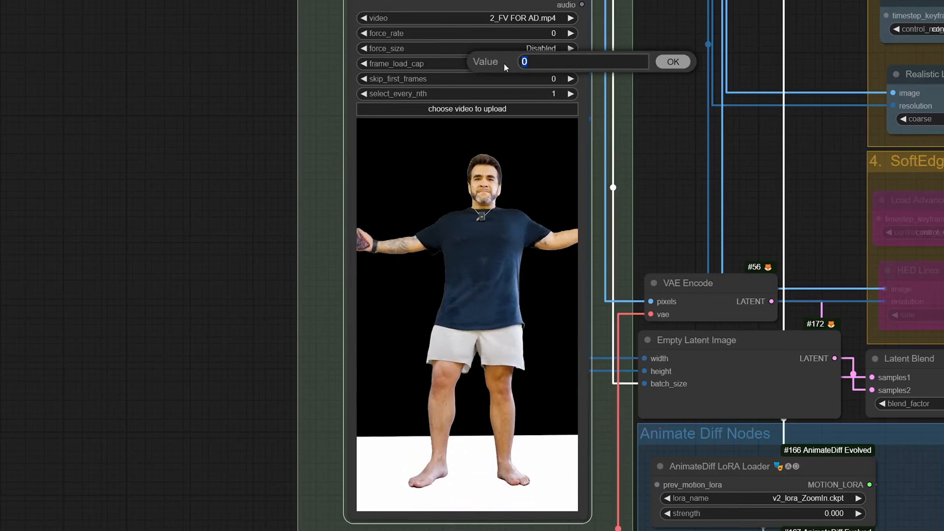
{"action": "type", "text": "0"}
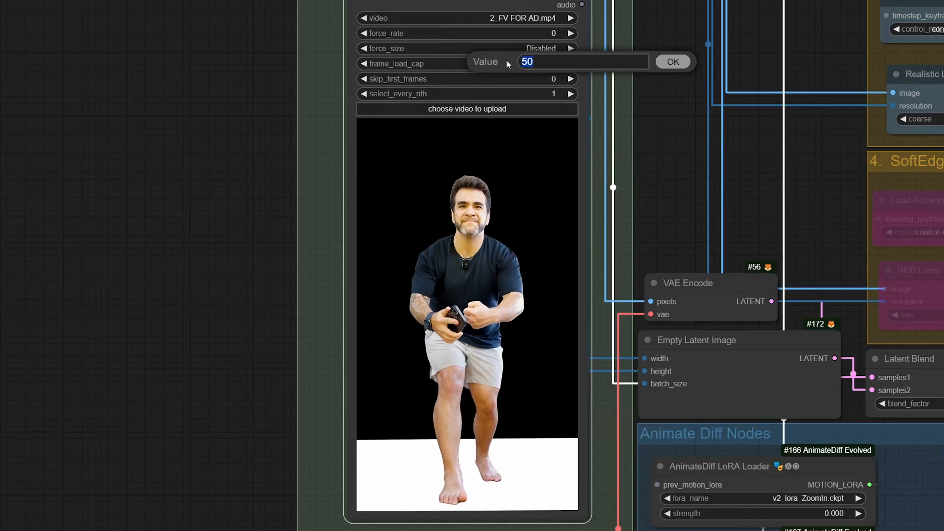
{"action": "key", "text": "Return"}
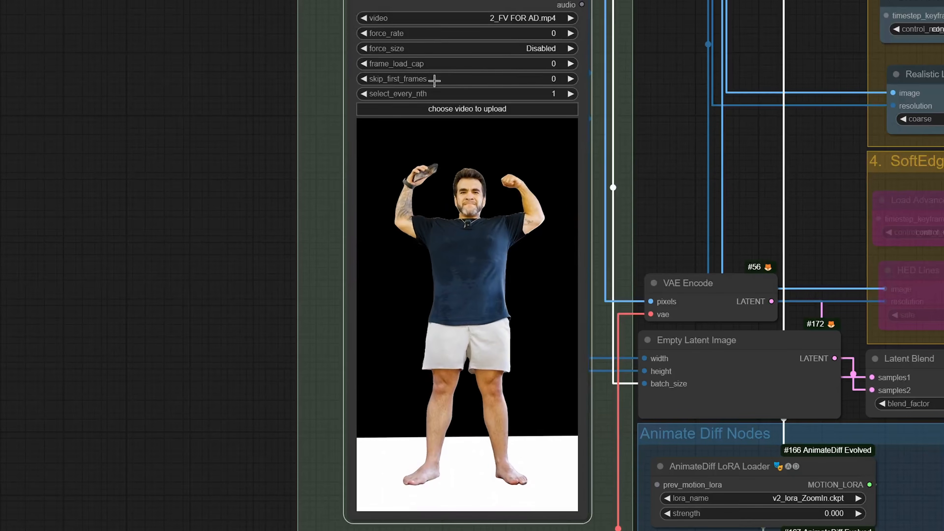
{"action": "left_click", "coordinate": [552, 79]}
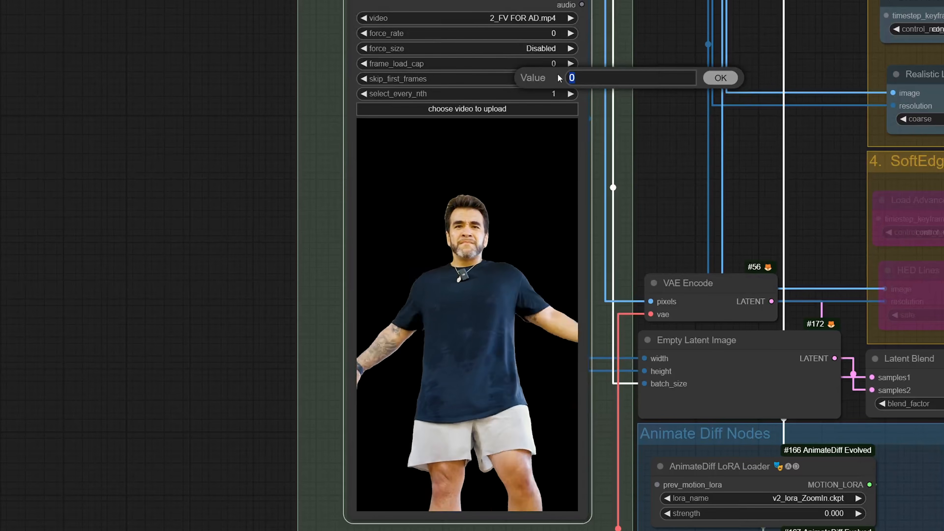
{"action": "type", "text": "200"}
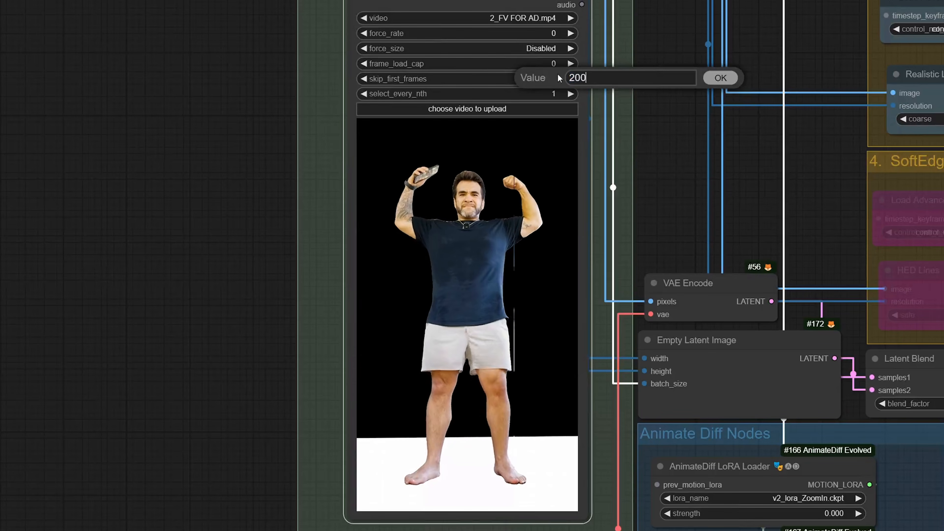
{"action": "key", "text": "Return"}
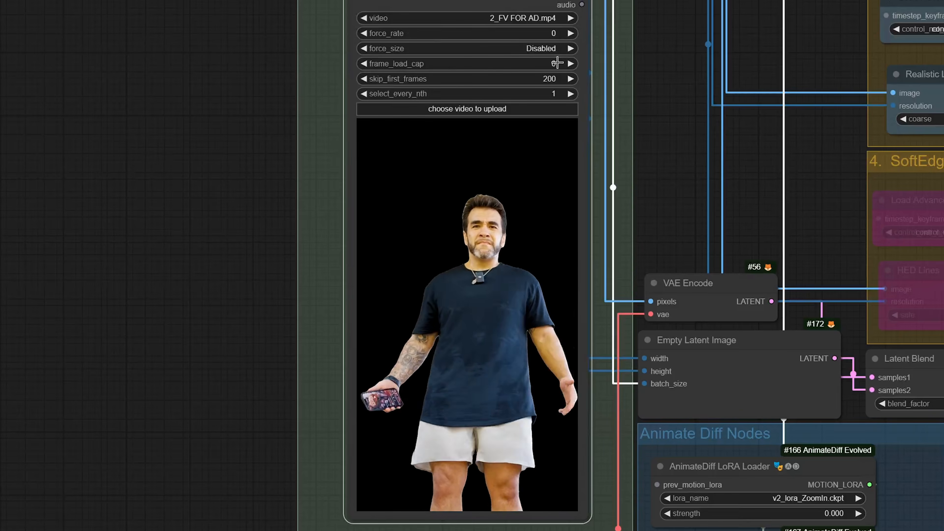
{"action": "left_click", "coordinate": [557, 63]}
{"action": "type", "text": "50"}
{"action": "key", "text": "Return"}
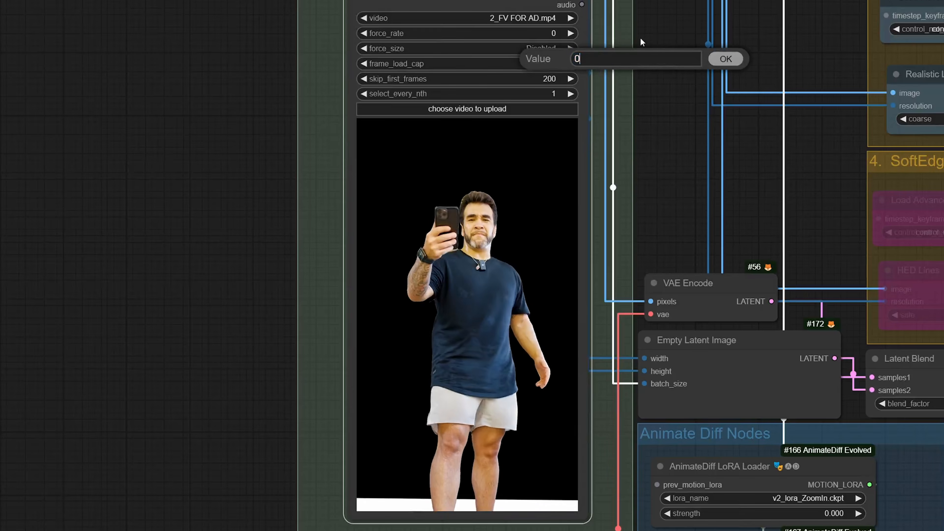
{"action": "key", "text": "Return"}
{"action": "left_click", "coordinate": [550, 79]}
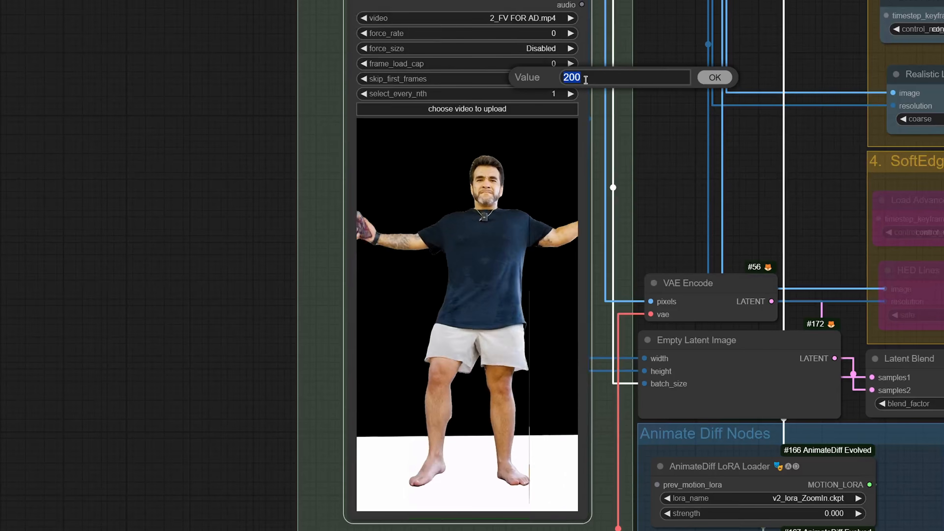
{"action": "type", "text": "0"}
{"action": "key", "text": "Return"}
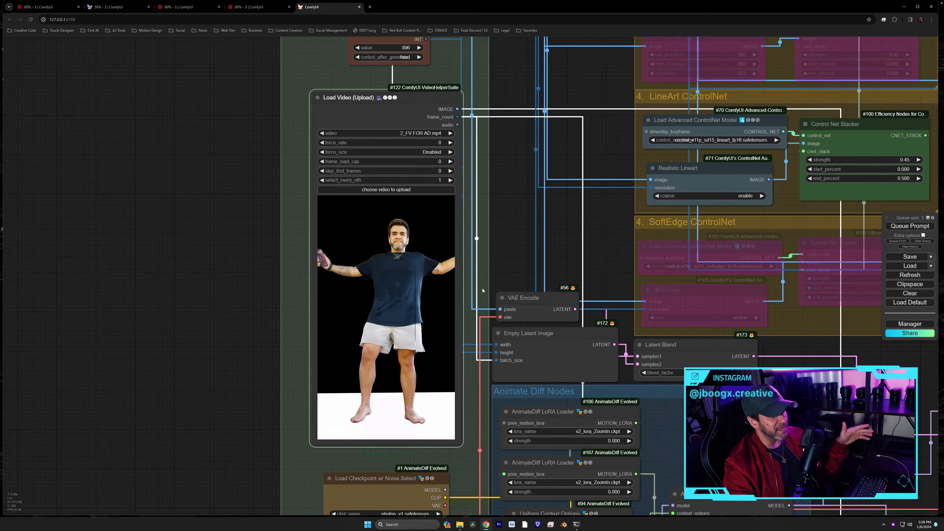
- Check the checkpoint loader's list of available models
{"action": "left_click_drag", "start_coordinate": [482, 288], "coordinate": [483, 272]}
{"action": "left_click_drag", "start_coordinate": [474, 408], "coordinate": [482, 325]}
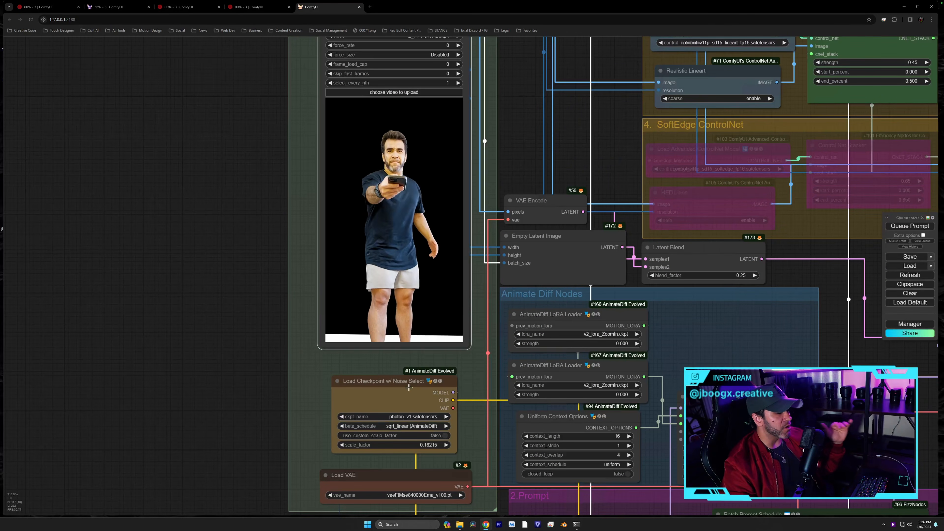
{"action": "left_click", "coordinate": [410, 417]}
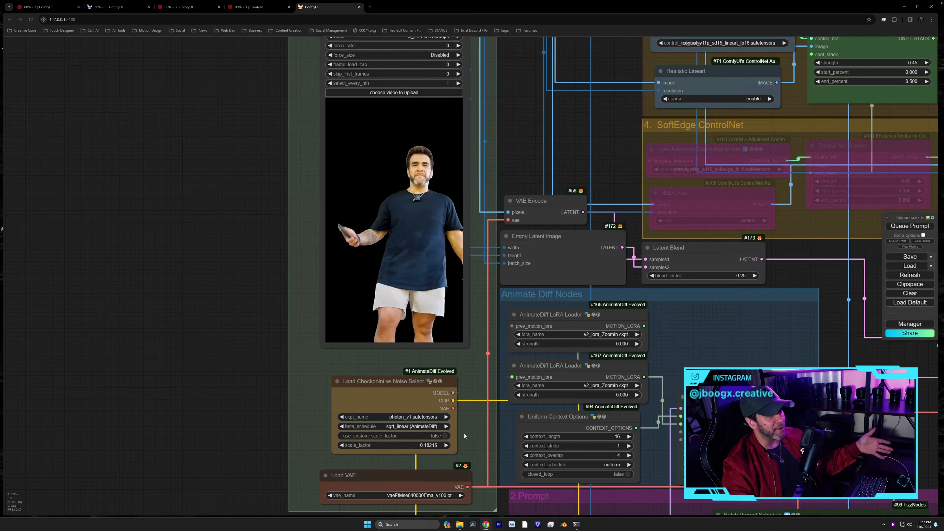
- Keep vaeFtMse840000Ema_v100.pt in Load VAE and pan to the AnimateDiff nodes and sampler
{"action": "left_click_drag", "start_coordinate": [469, 436], "coordinate": [470, 406]}
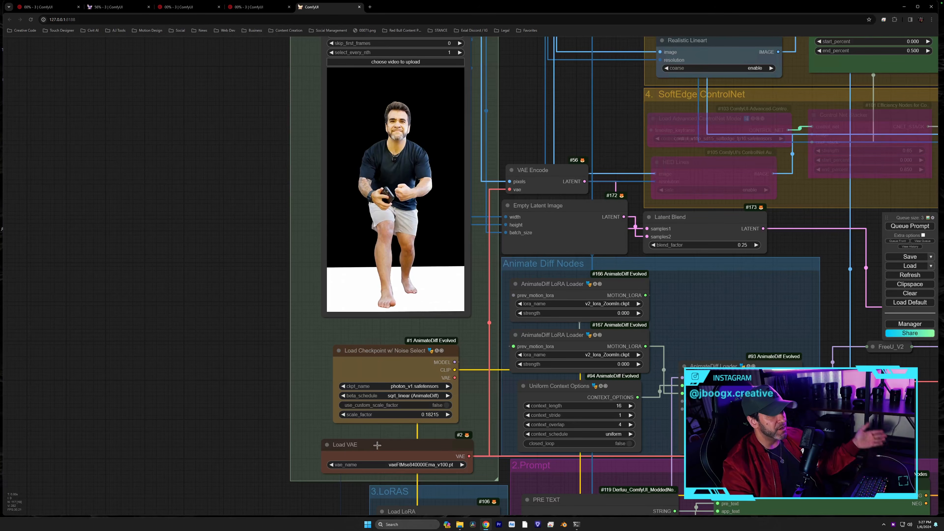
{"action": "left_click", "coordinate": [378, 464]}
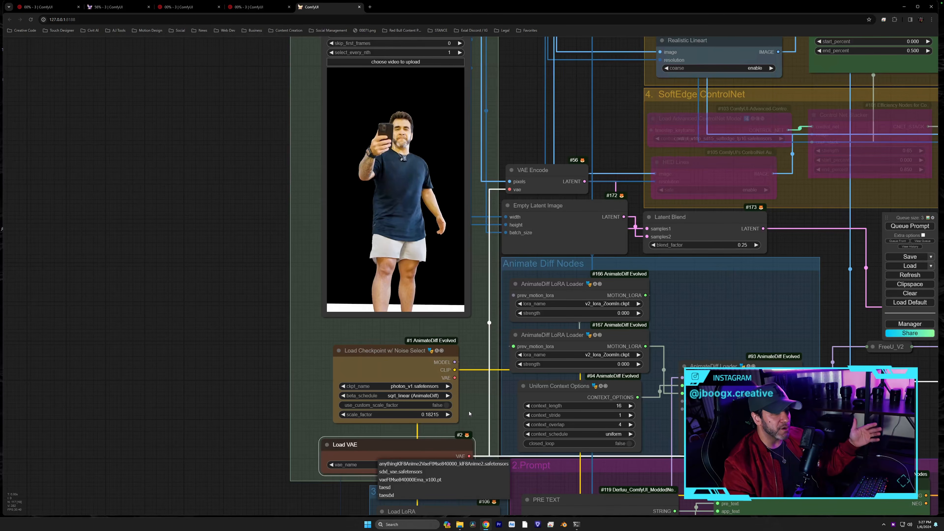
{"action": "left_click", "coordinate": [470, 418]}
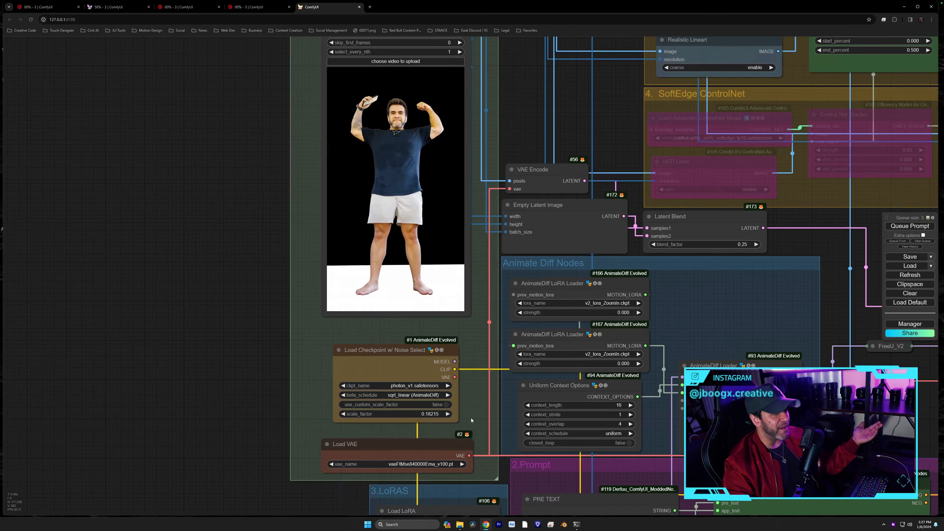
{"action": "left_click", "coordinate": [422, 441]}
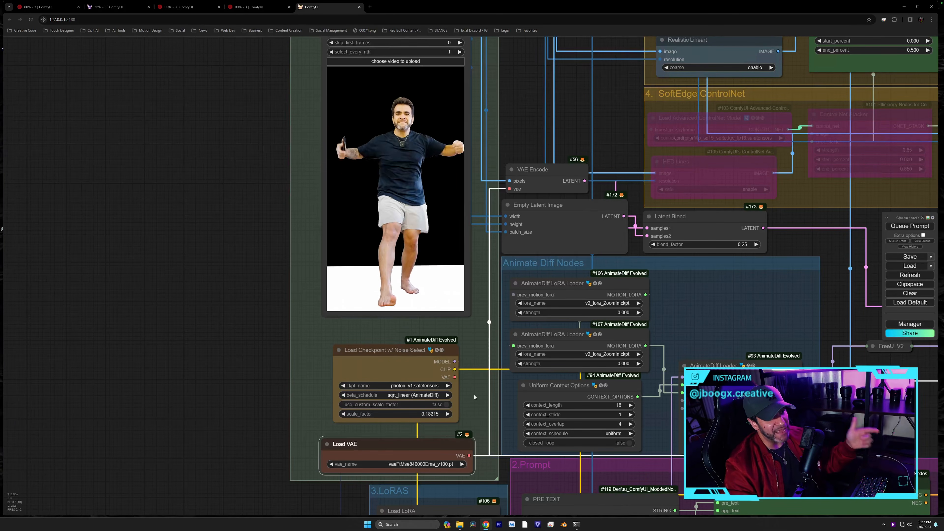
{"action": "left_click_drag", "start_coordinate": [534, 71], "coordinate": [569, 428]}
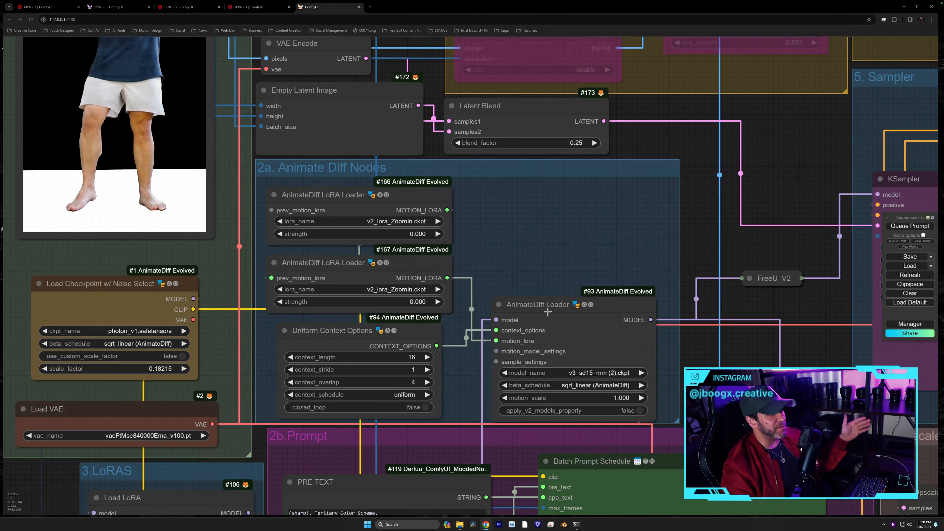
{"action": "left_click", "coordinate": [592, 374]}
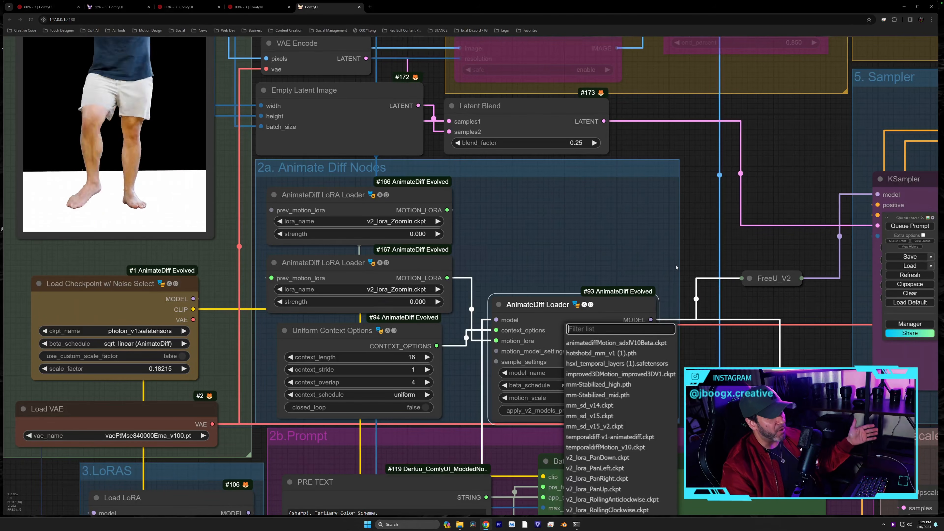
{"action": "left_click", "coordinate": [667, 266]}
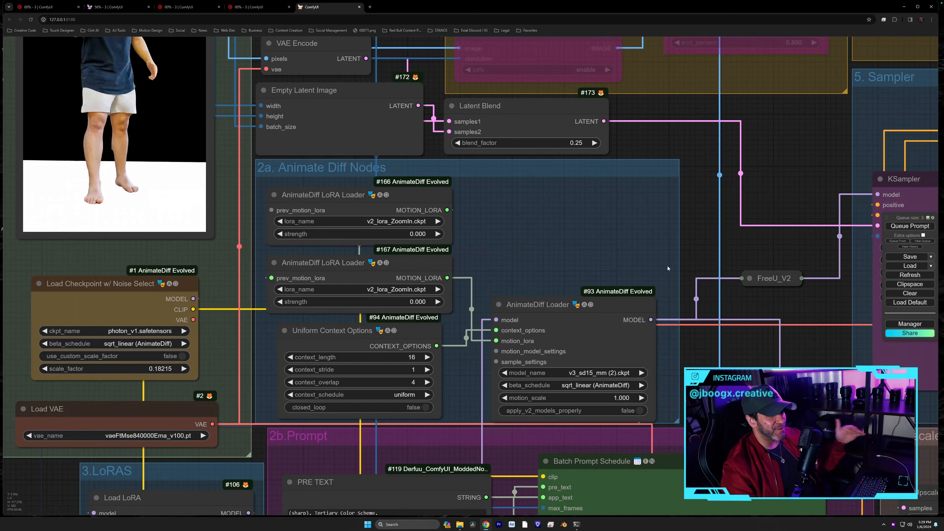
{"action": "left_click", "coordinate": [593, 373]}
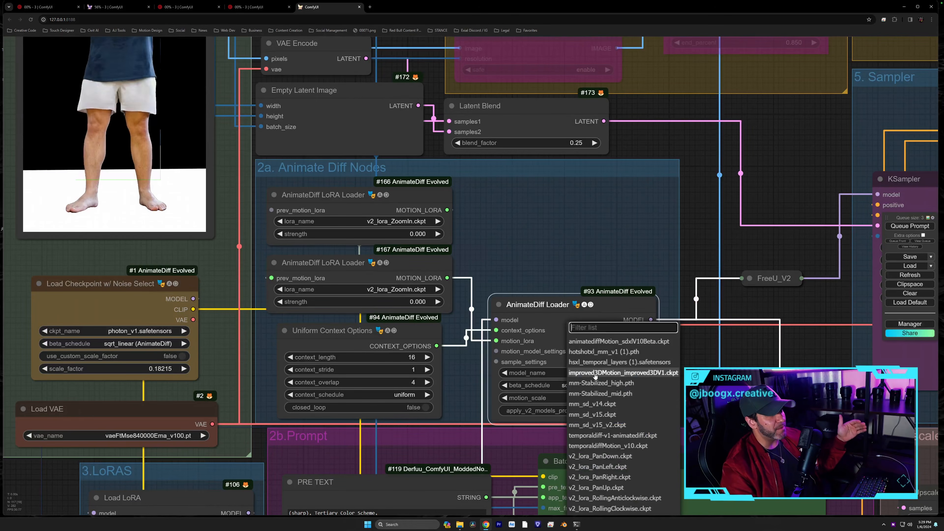
{"action": "left_click", "coordinate": [618, 253]}
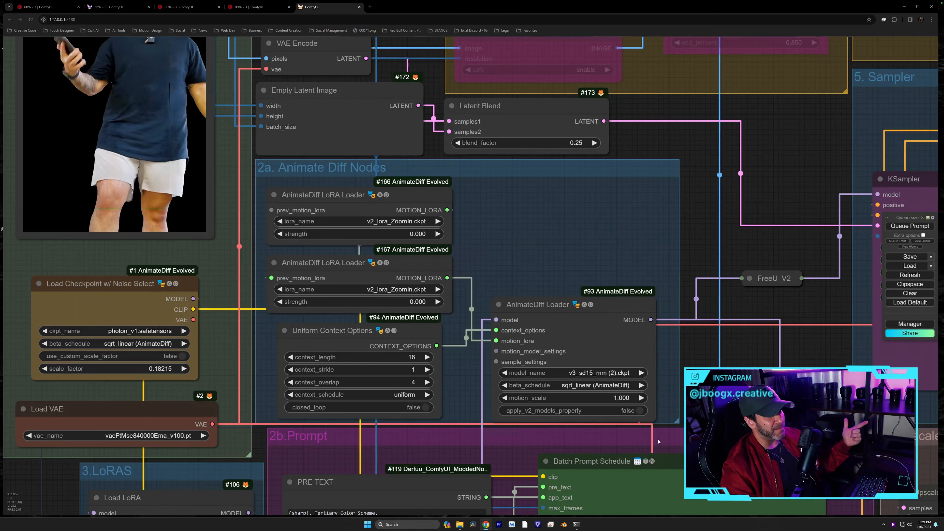
{"action": "left_click", "coordinate": [584, 375]}
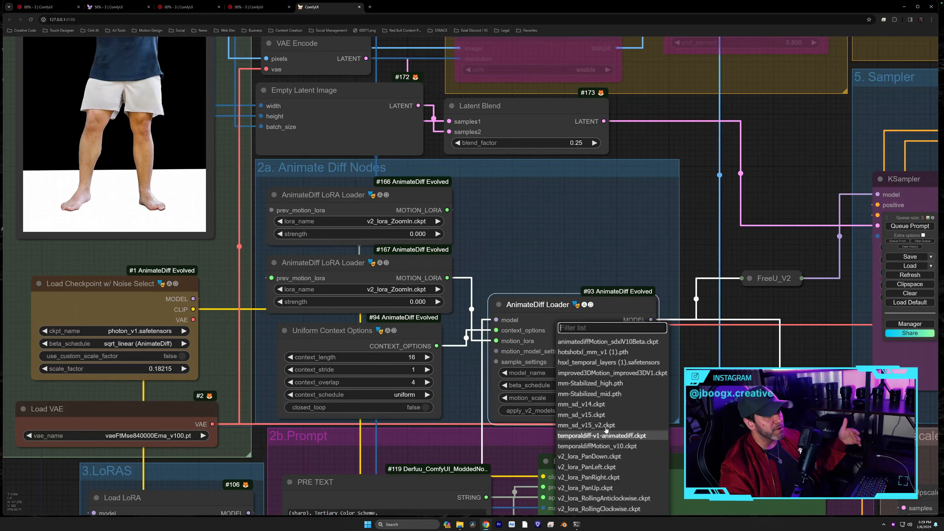
{"action": "left_click", "coordinate": [571, 183]}
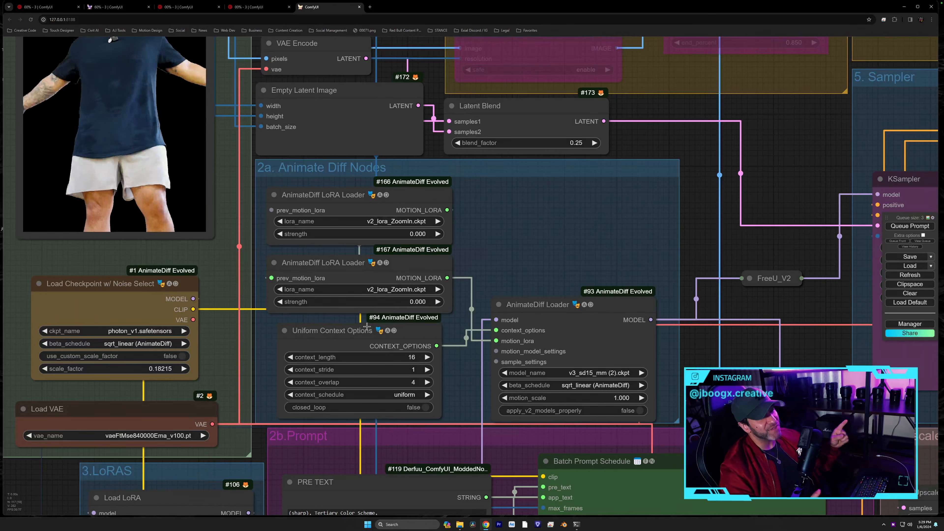
{"action": "left_click", "coordinate": [342, 192]}
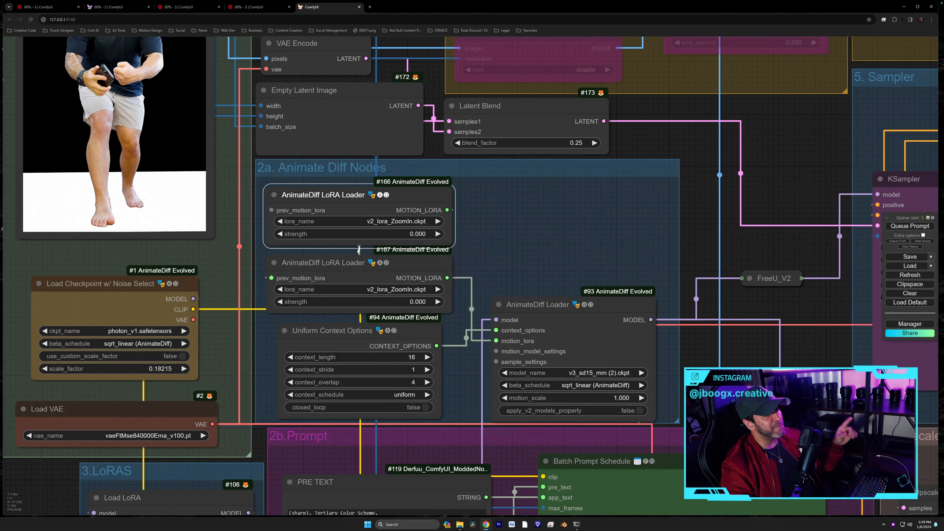
{"action": "left_click", "coordinate": [355, 274]}
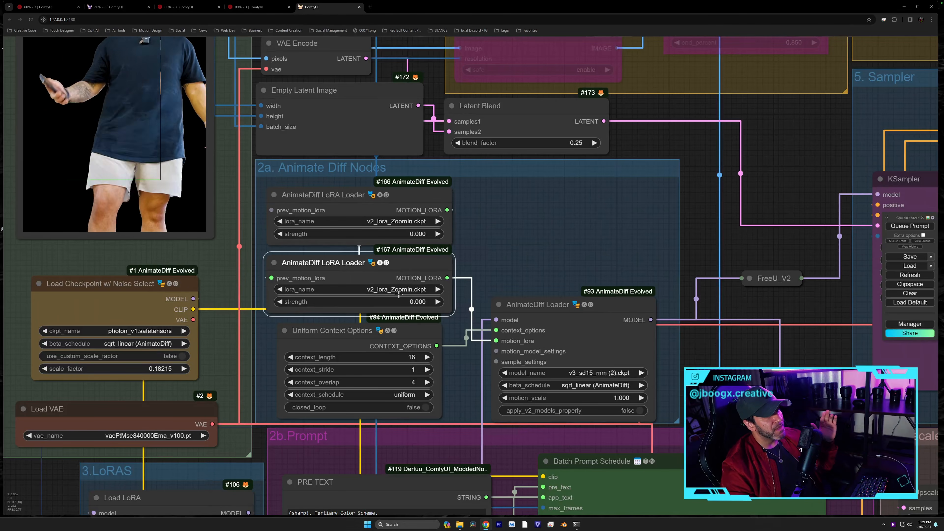
{"action": "left_click", "coordinate": [398, 292]}
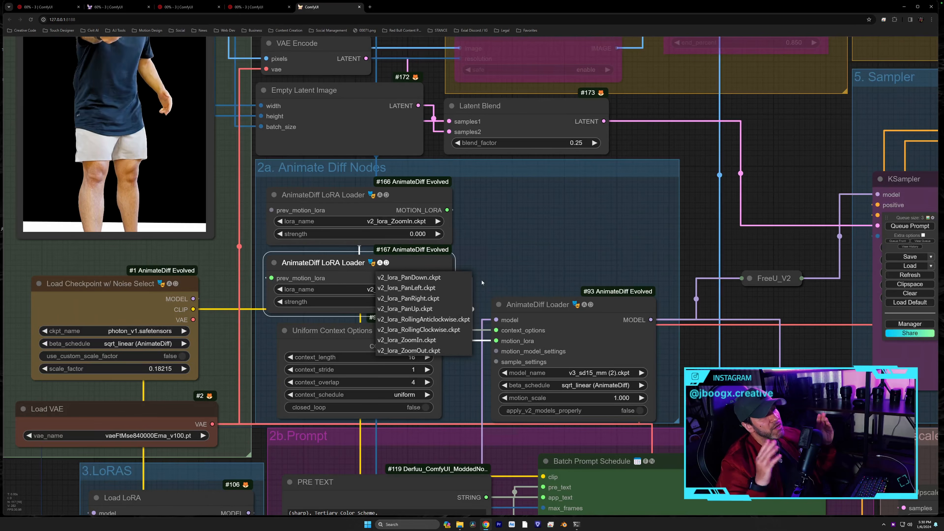
{"action": "left_click", "coordinate": [567, 239]}
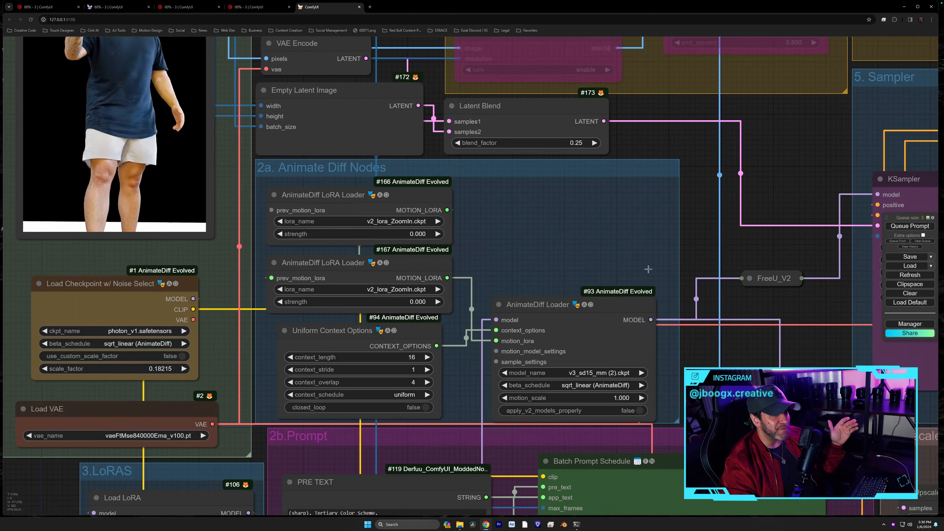
{"action": "left_click_drag", "start_coordinate": [594, 236], "coordinate": [601, 221]}
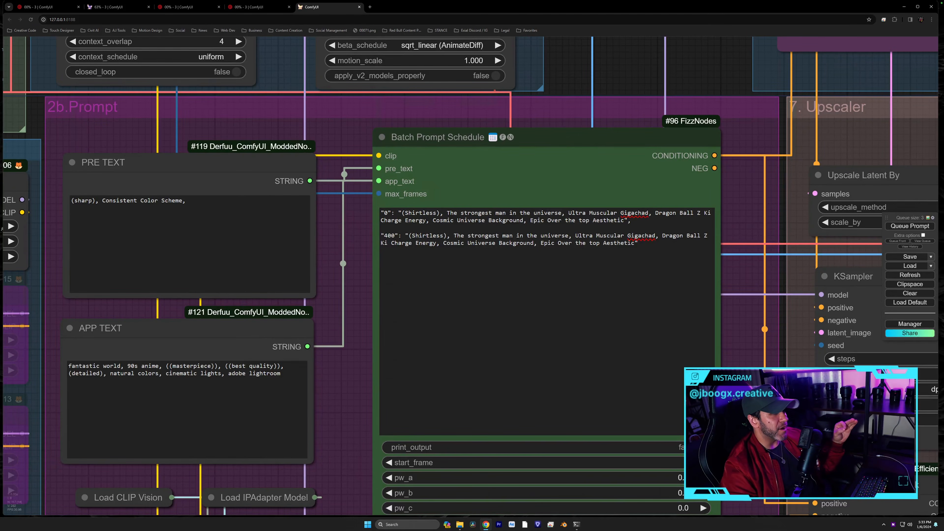
- Zoom in and centre the Batch Prompt Schedule's frame 0 and frame 400 prompt text
{"action": "scroll", "coordinate": [739, 278], "scroll_direction": "up", "scroll_amount": 7}
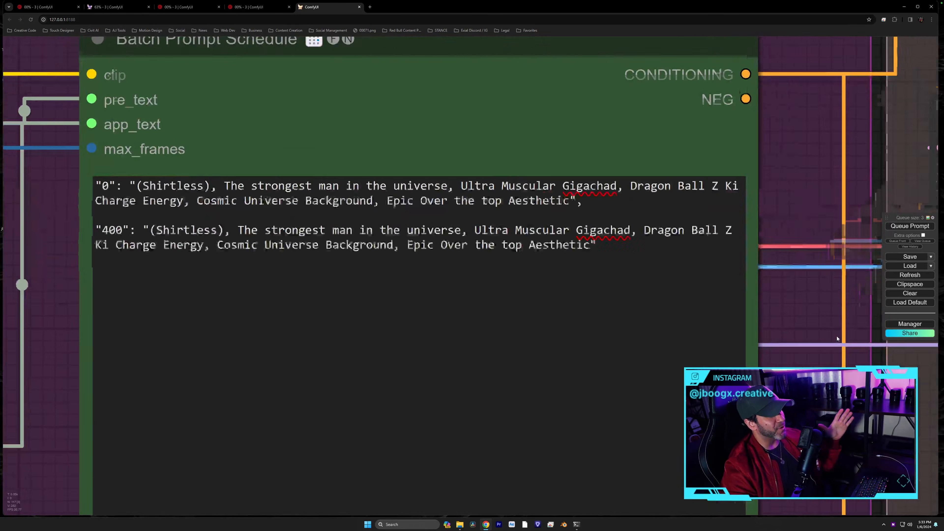
{"action": "scroll", "coordinate": [837, 336], "scroll_direction": "down", "scroll_amount": 4}
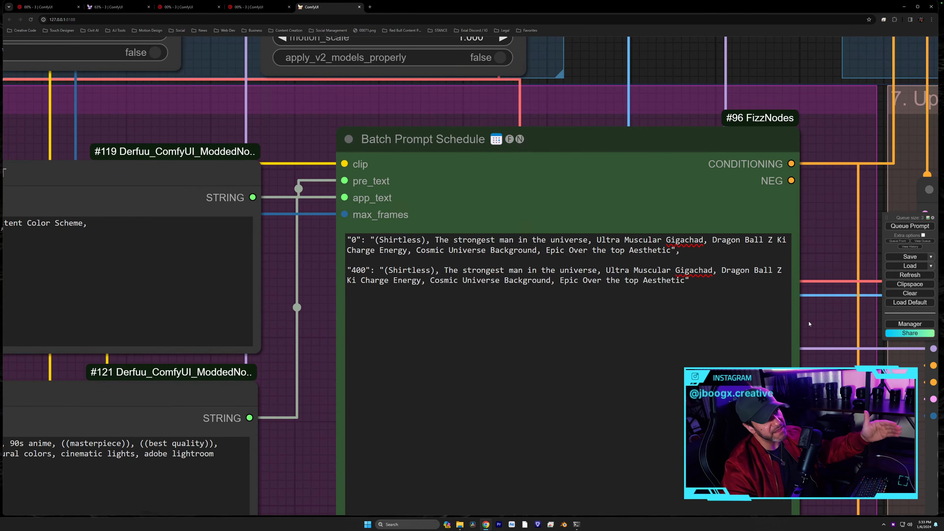
{"action": "scroll", "coordinate": [808, 320], "scroll_direction": "up", "scroll_amount": 2}
{"action": "scroll", "coordinate": [808, 321], "scroll_direction": "up", "scroll_amount": 2}
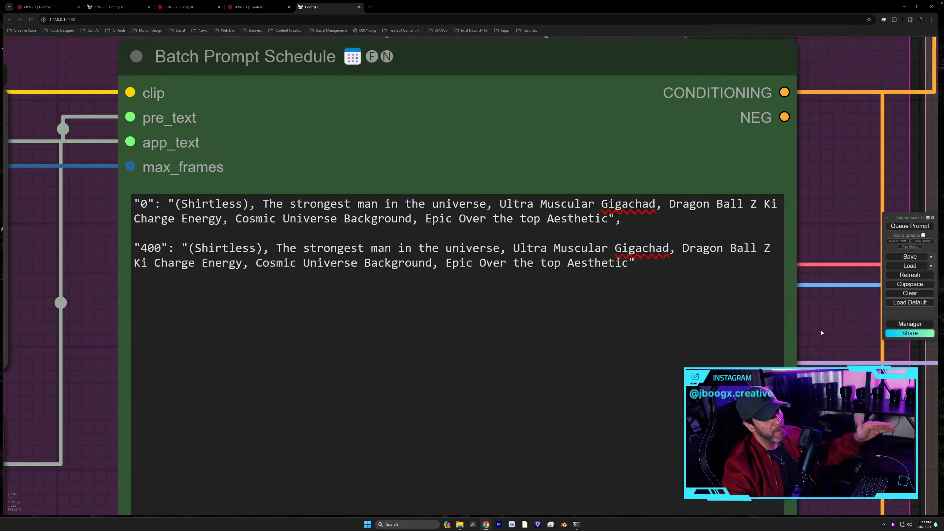
{"action": "left_click_drag", "start_coordinate": [821, 330], "coordinate": [830, 331]}
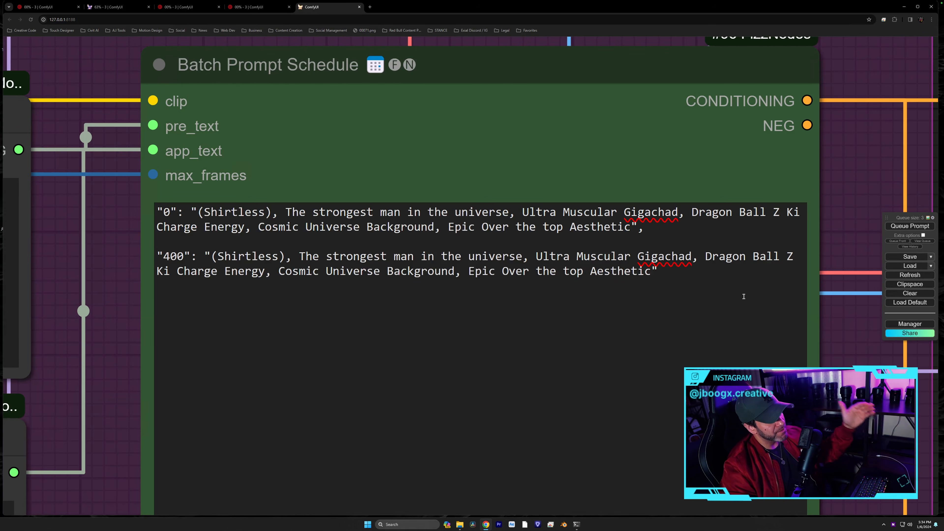
- Add then remove trailing commas in the frame 0 prompt, highlighting frame keys 0 and 400
{"action": "left_click", "coordinate": [165, 215]}
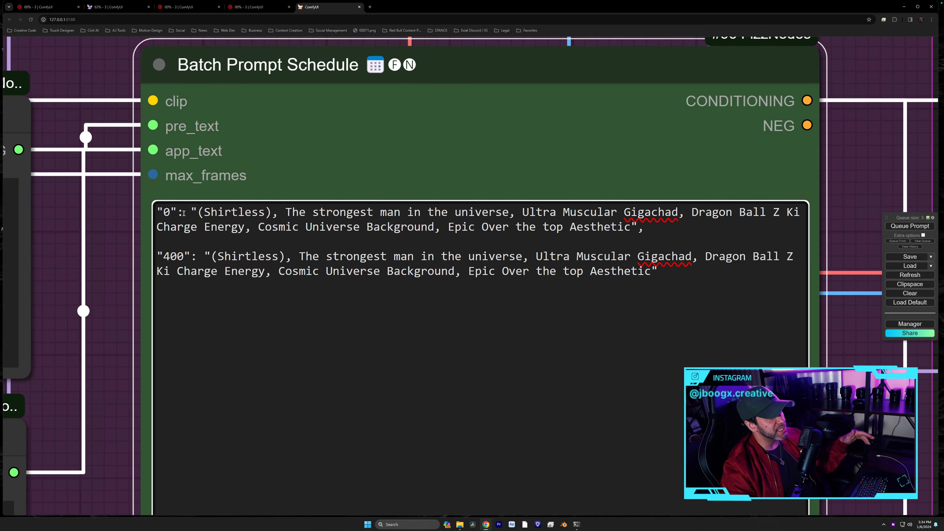
{"action": "left_click", "coordinate": [193, 208]}
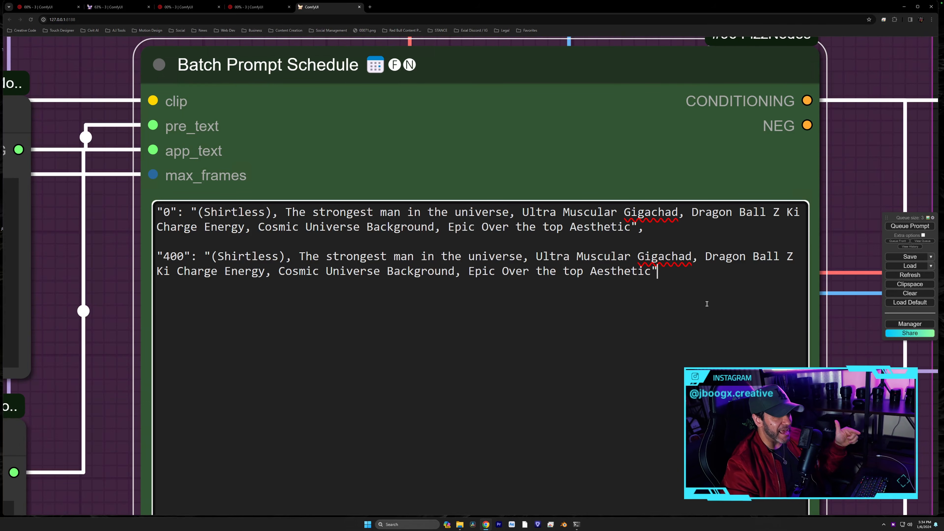
{"action": "type", "text": ","}
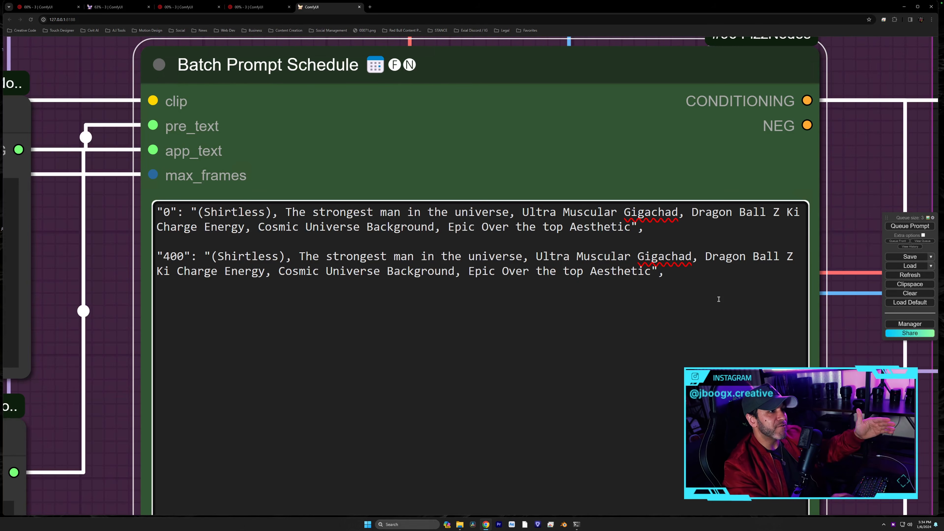
{"action": "type", "text": ","}
{"action": "key", "text": "BackSpace"}
{"action": "key", "text": "BackSpace"}
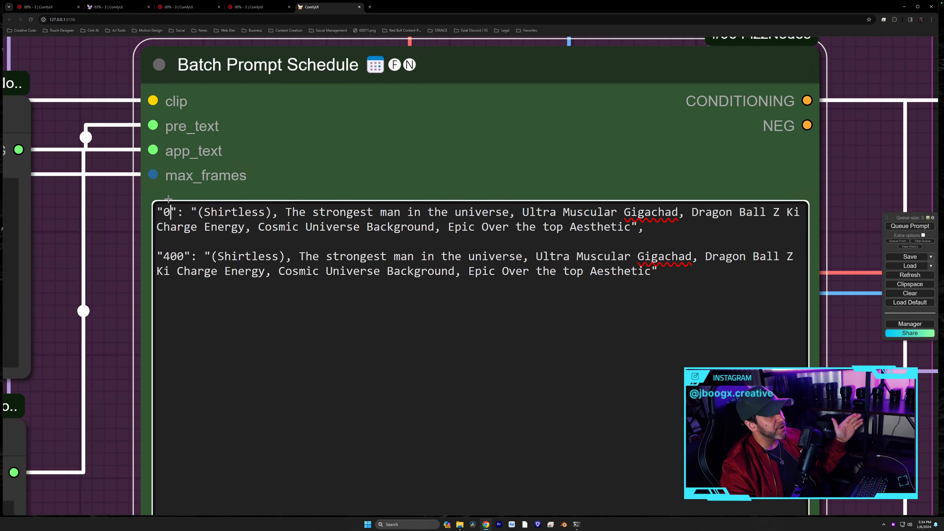
{"action": "double_click", "coordinate": [164, 211]}
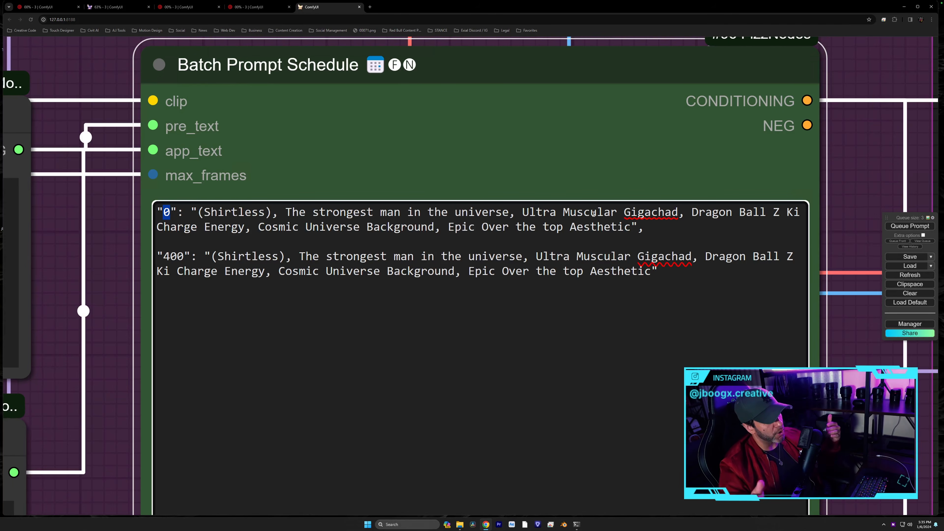
{"action": "left_click", "coordinate": [185, 256]}
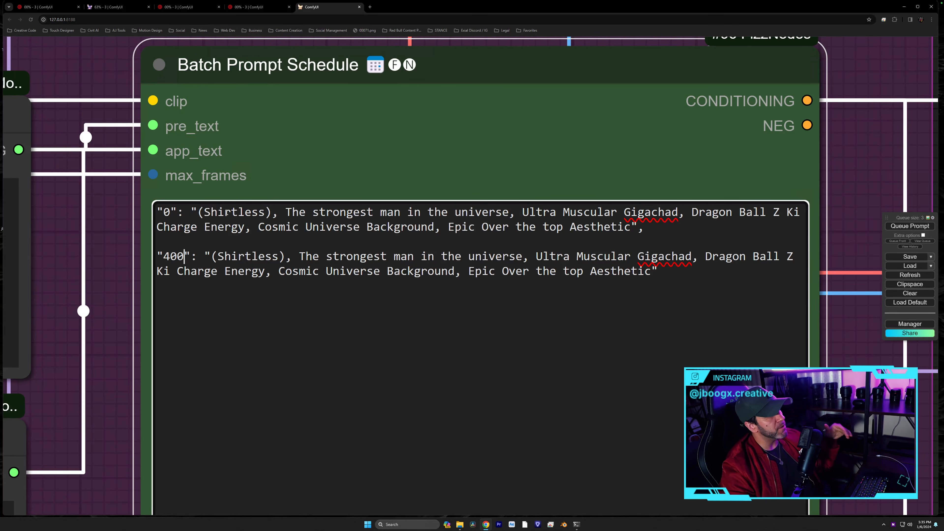
{"action": "left_click", "coordinate": [651, 280]}
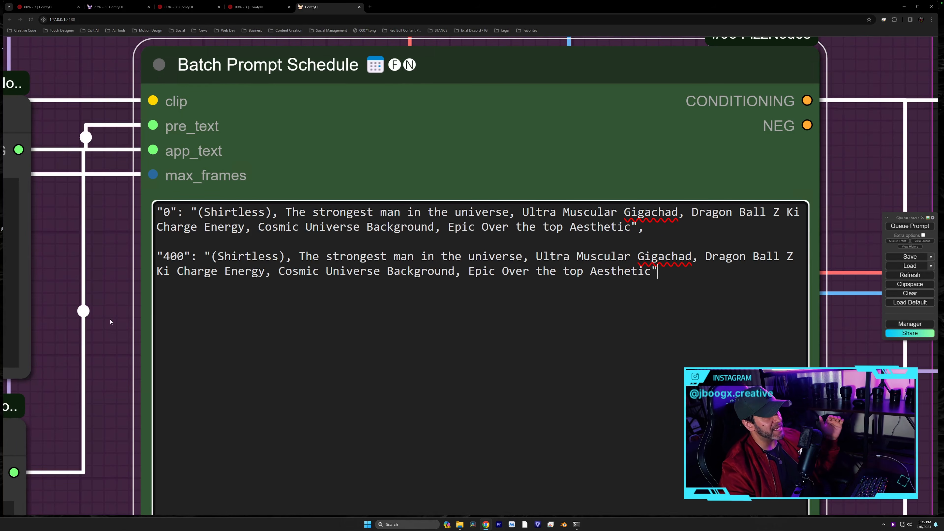
- Zoom out and pan over to the PRE TEXT node
{"action": "scroll", "coordinate": [107, 323], "scroll_direction": "down", "scroll_amount": 5}
{"action": "scroll", "coordinate": [459, 246], "scroll_direction": "up", "scroll_amount": 5}
{"action": "left_click_drag", "start_coordinate": [493, 259], "coordinate": [597, 256]}
{"action": "left_click", "coordinate": [434, 203]}
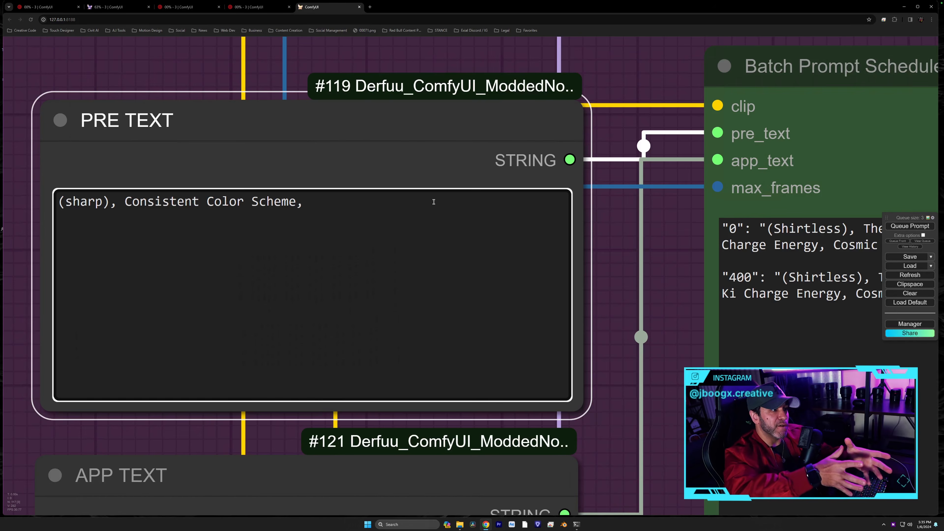
{"action": "left_click_drag", "start_coordinate": [110, 201], "coordinate": [65, 201]}
{"action": "left_click", "coordinate": [309, 219]}
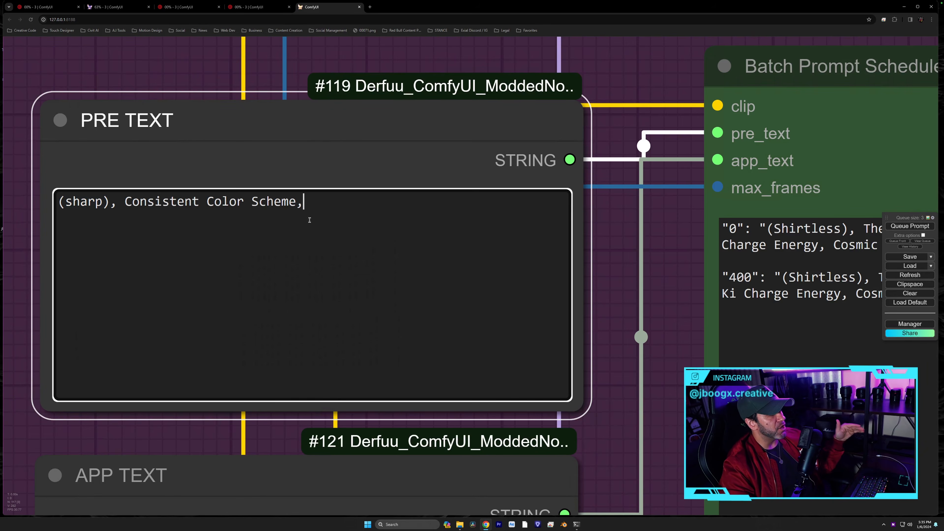
{"action": "left_click_drag", "start_coordinate": [667, 255], "coordinate": [175, 257]}
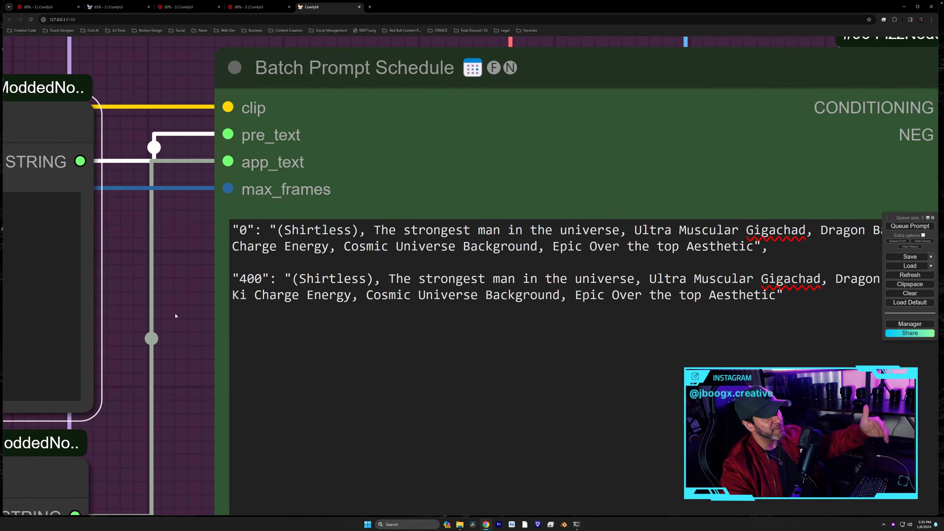
{"action": "left_click_drag", "start_coordinate": [189, 318], "coordinate": [755, 95]}
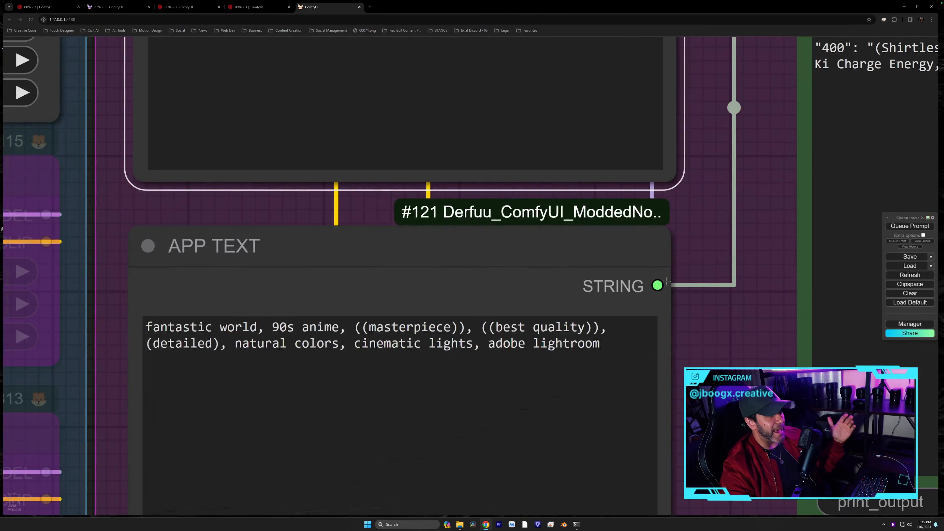
{"action": "scroll", "coordinate": [693, 311], "scroll_direction": "down", "scroll_amount": 3}
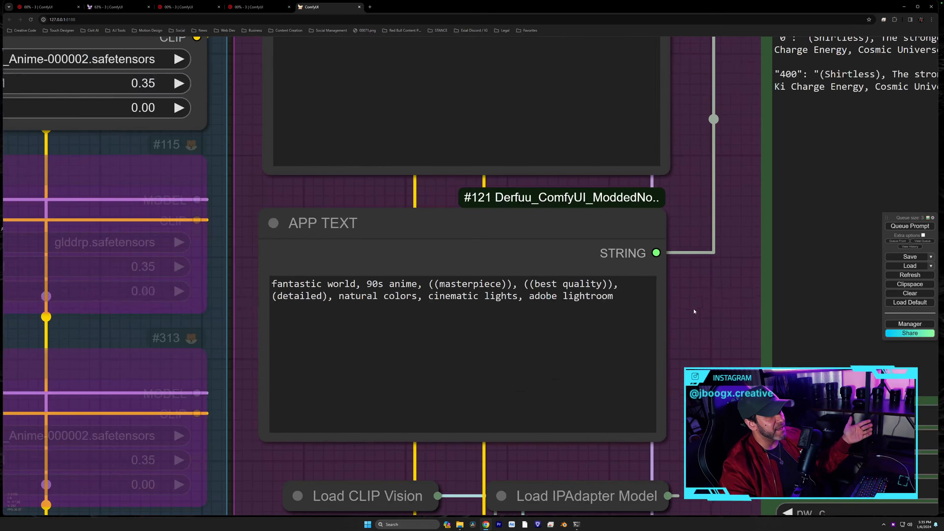
{"action": "left_click_drag", "start_coordinate": [690, 323], "coordinate": [675, 340]}
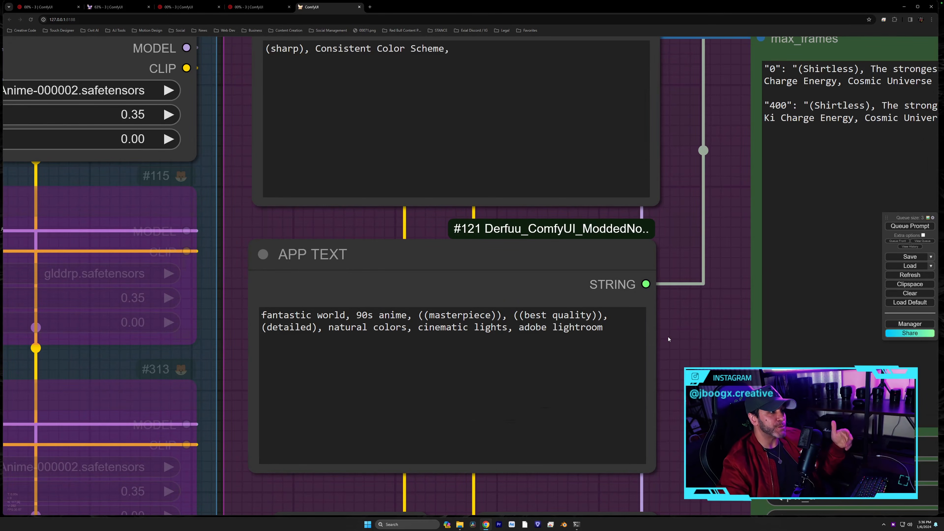
{"action": "left_click_drag", "start_coordinate": [681, 336], "coordinate": [638, 425]}
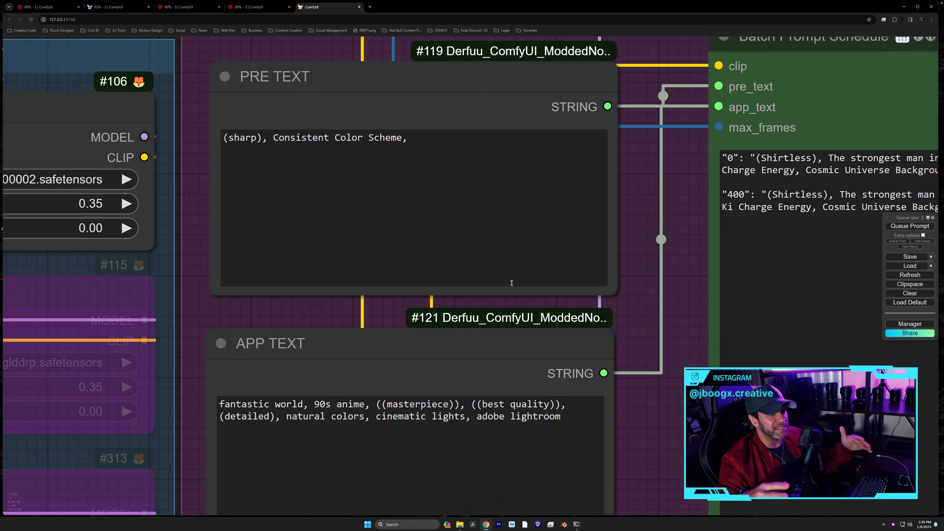
{"action": "scroll", "coordinate": [644, 359], "scroll_direction": "down", "scroll_amount": 5}
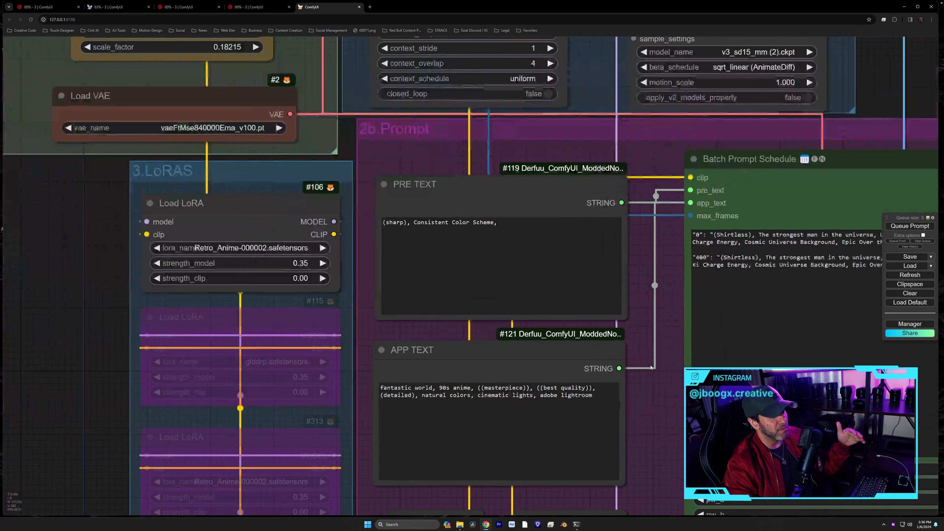
{"action": "left_click_drag", "start_coordinate": [656, 396], "coordinate": [630, 256]}
{"action": "left_click_drag", "start_coordinate": [614, 238], "coordinate": [309, 150]}
{"action": "scroll", "coordinate": [309, 150], "scroll_direction": "up", "scroll_amount": 5}
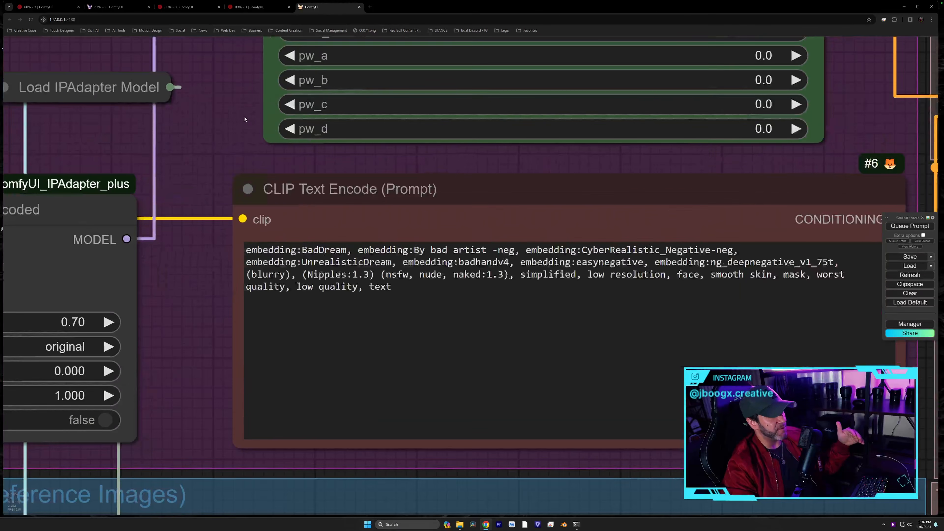
{"action": "left_click_drag", "start_coordinate": [246, 119], "coordinate": [150, 84]}
{"action": "scroll", "coordinate": [219, 107], "scroll_direction": "up", "scroll_amount": 2}
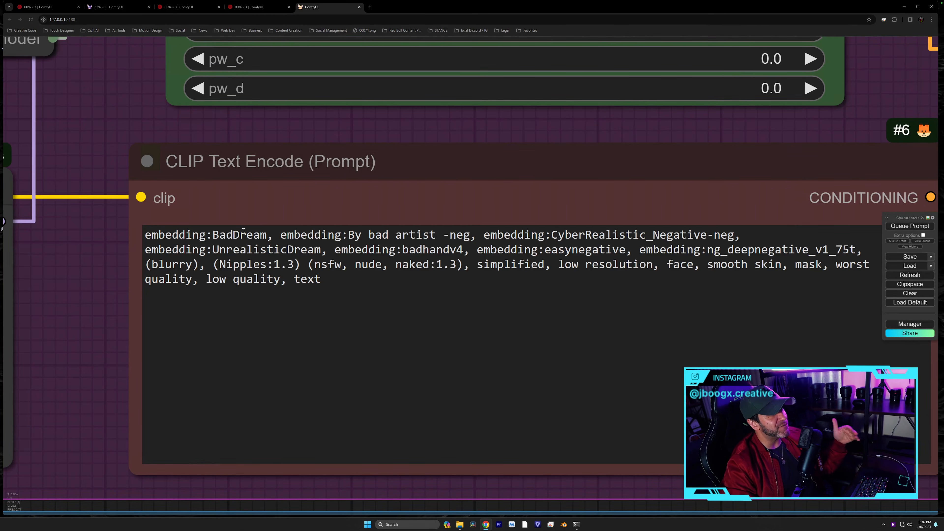
{"action": "left_click", "coordinate": [266, 235]}
{"action": "left_click_drag", "start_coordinate": [268, 235], "coordinate": [152, 234]}
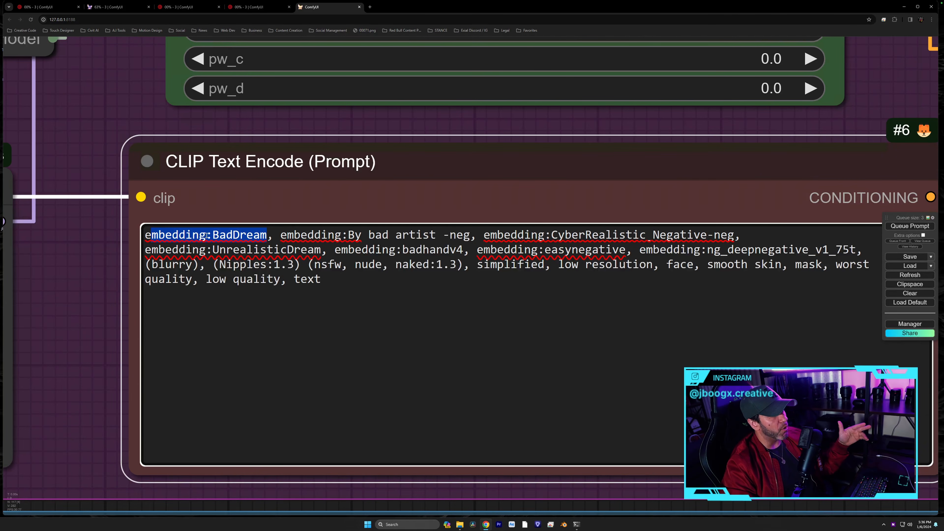
{"action": "left_click", "coordinate": [272, 237]}
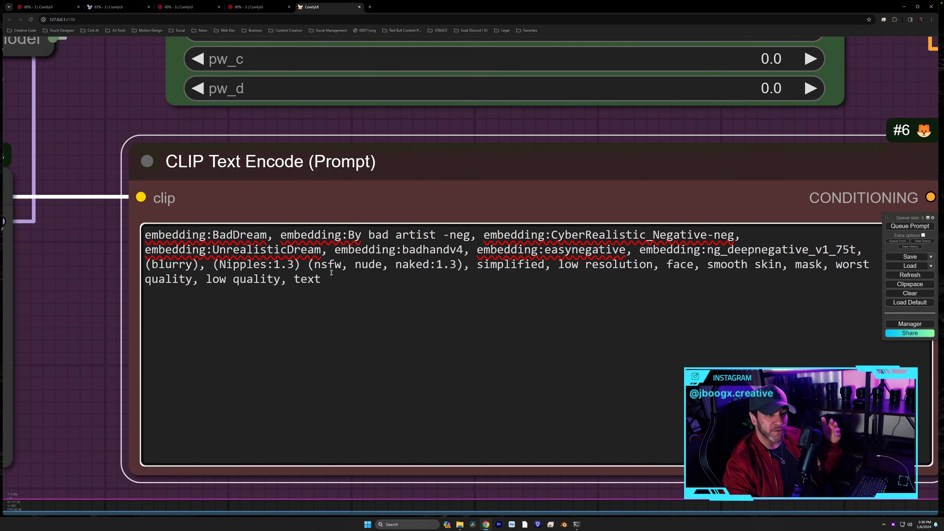
{"action": "left_click_drag", "start_coordinate": [103, 274], "coordinate": [62, 270]}
{"action": "left_click_drag", "start_coordinate": [279, 275], "coordinate": [108, 261]}
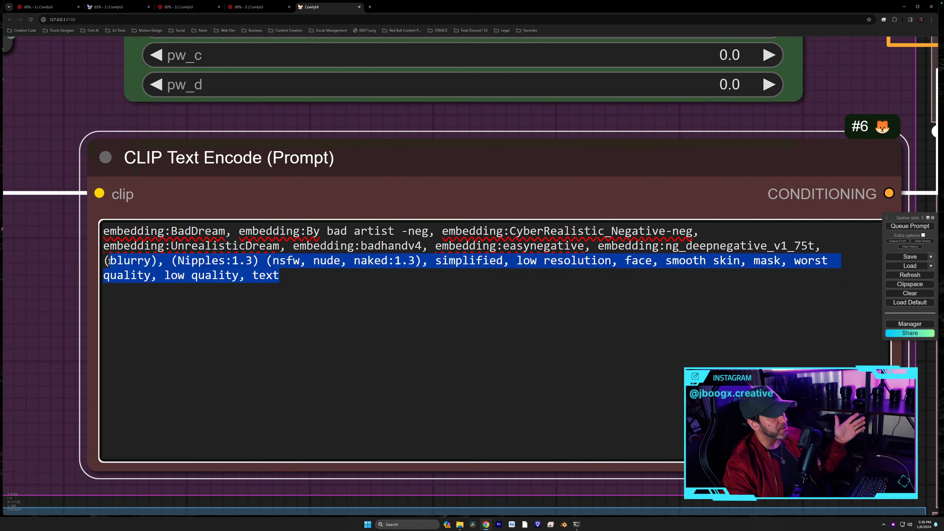
{"action": "left_click", "coordinate": [157, 278]}
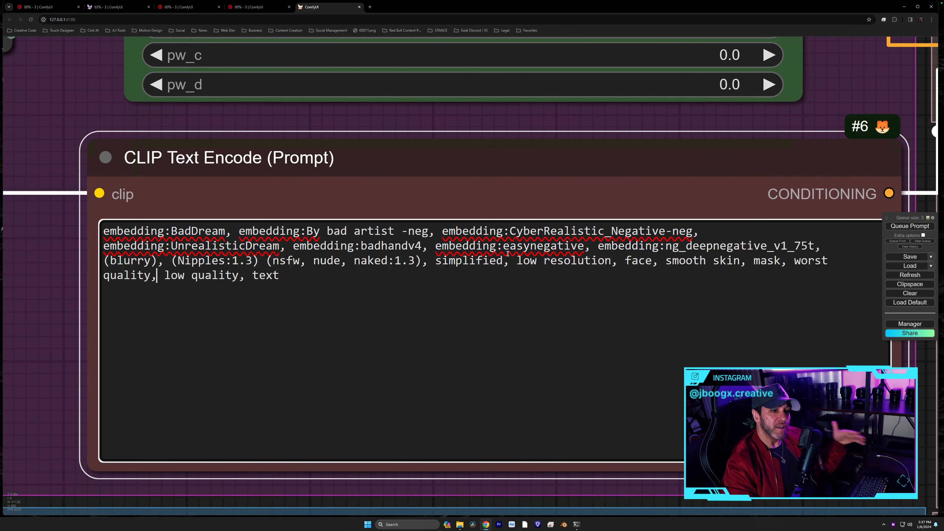
{"action": "left_click_drag", "start_coordinate": [76, 252], "coordinate": [622, 407]}
{"action": "scroll", "coordinate": [622, 408], "scroll_direction": "down", "scroll_amount": 9}
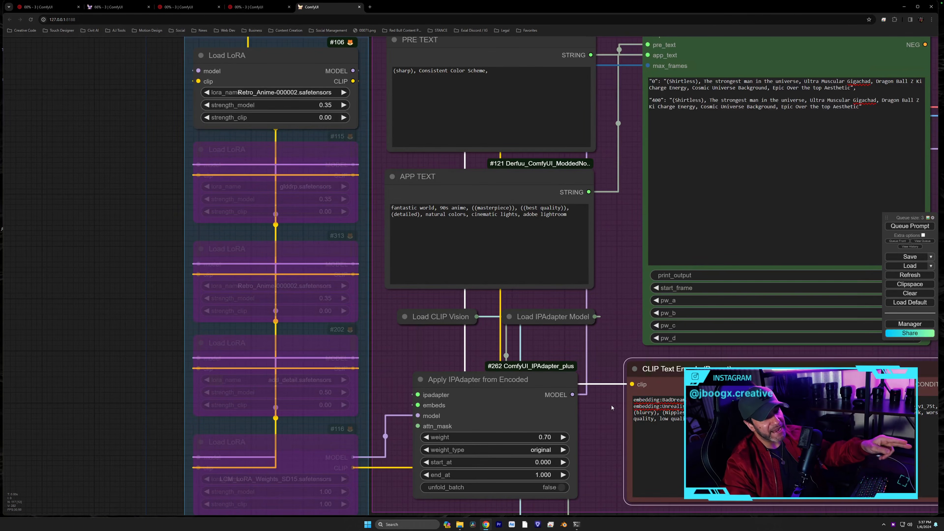
{"action": "scroll", "coordinate": [381, 156], "scroll_direction": "up", "scroll_amount": 3}
{"action": "left_click_drag", "start_coordinate": [381, 156], "coordinate": [454, 222]}
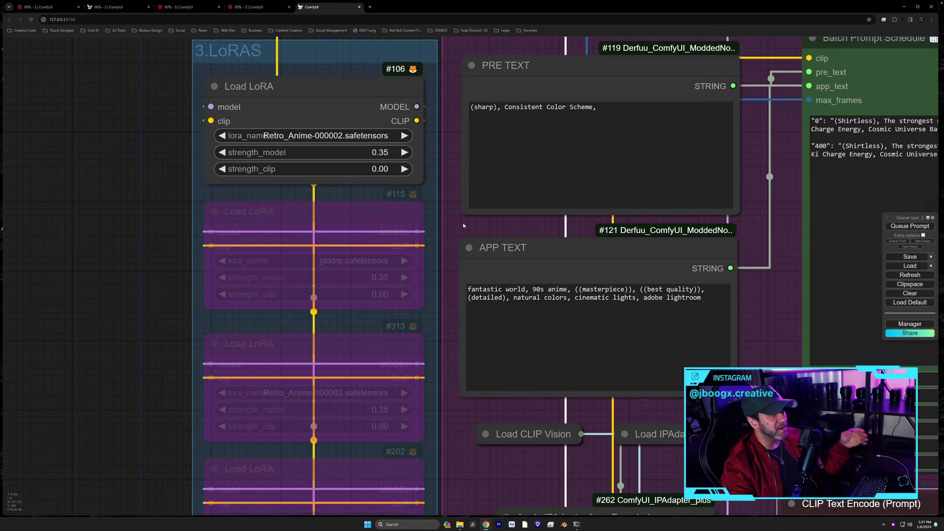
{"action": "scroll", "coordinate": [458, 223], "scroll_direction": "down", "scroll_amount": 3}
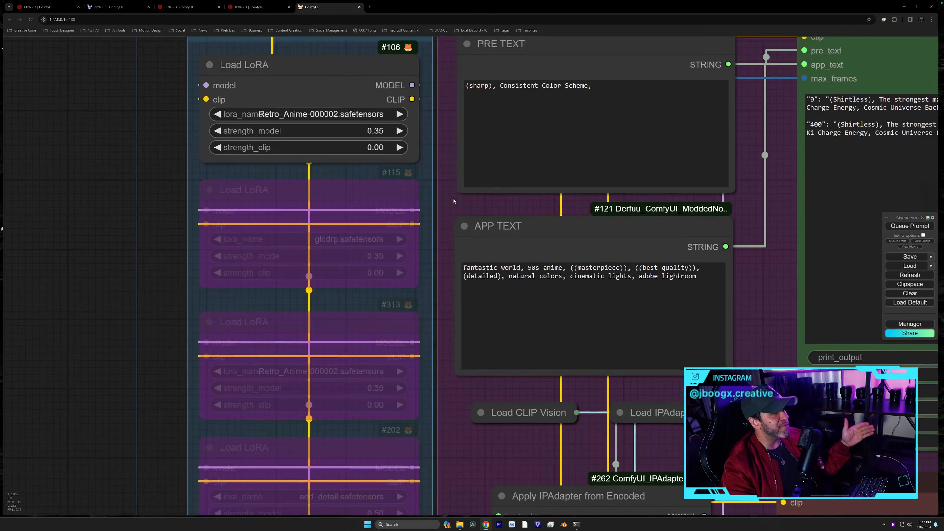
{"action": "left_click_drag", "start_coordinate": [163, 242], "coordinate": [184, 274]}
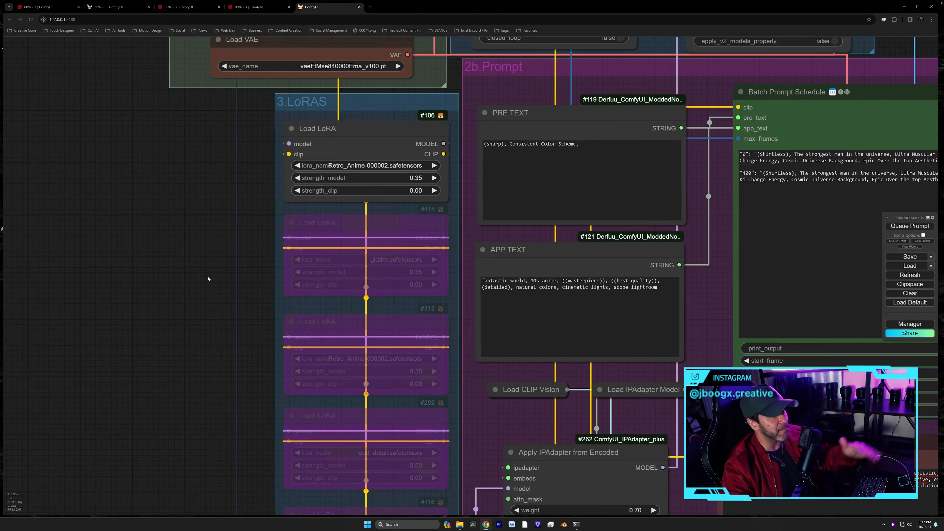
{"action": "left_click_drag", "start_coordinate": [221, 159], "coordinate": [171, 169]}
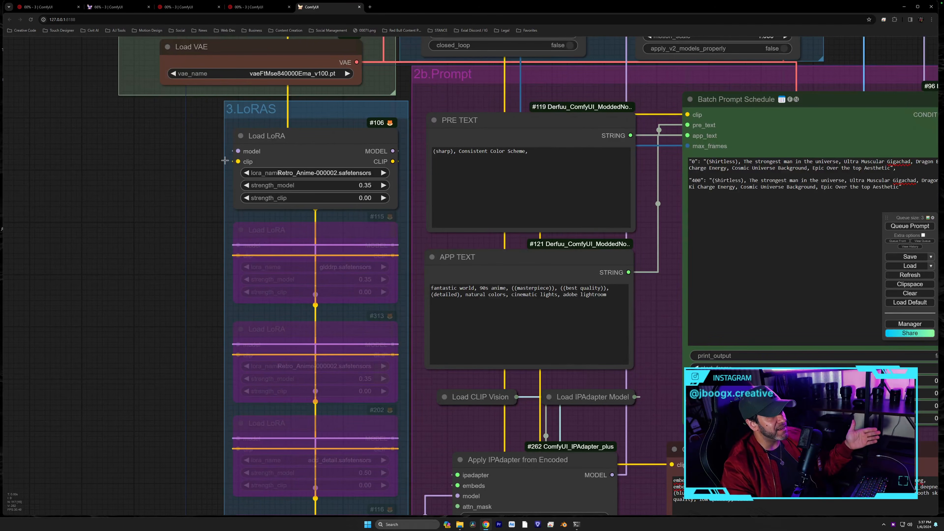
{"action": "scroll", "coordinate": [225, 160], "scroll_direction": "up", "scroll_amount": 3}
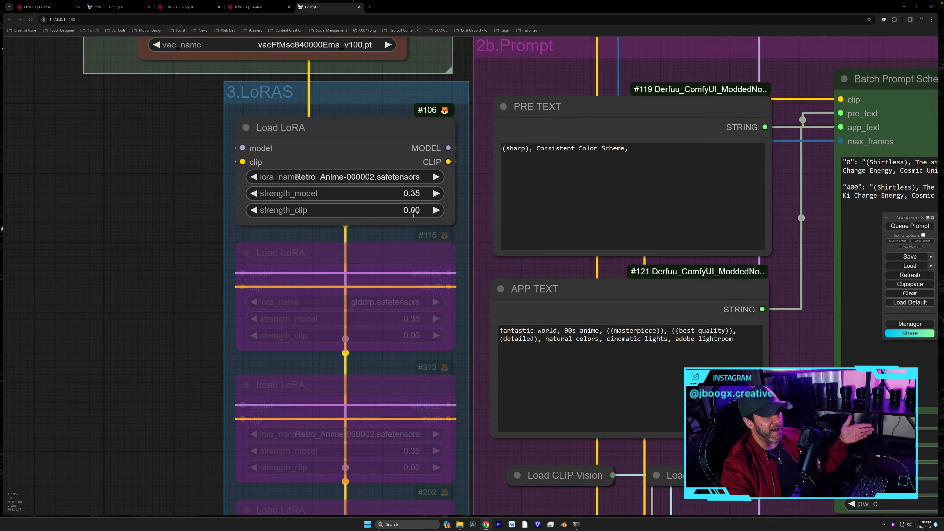
{"action": "left_click", "coordinate": [418, 193]}
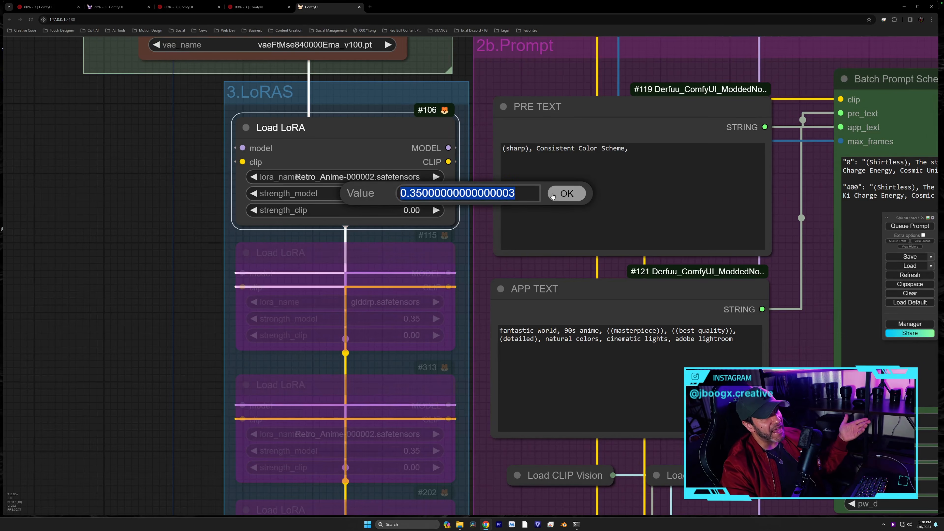
{"action": "left_click", "coordinate": [562, 193]}
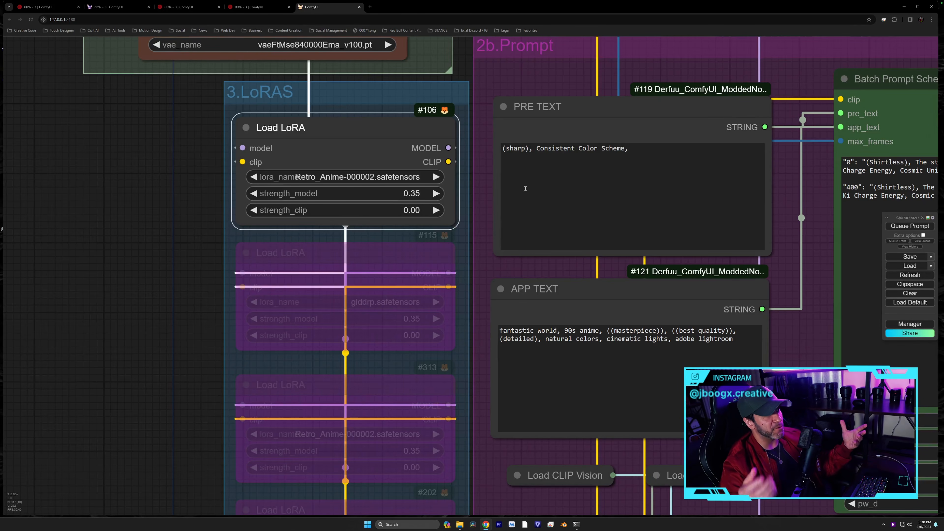
{"action": "scroll", "coordinate": [180, 246], "scroll_direction": "down", "scroll_amount": 1}
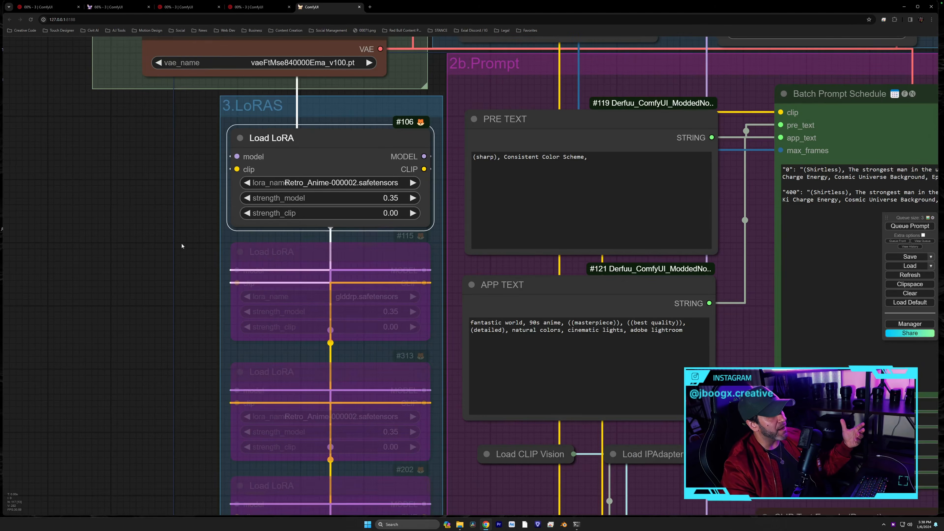
{"action": "right_click", "coordinate": [270, 255]}
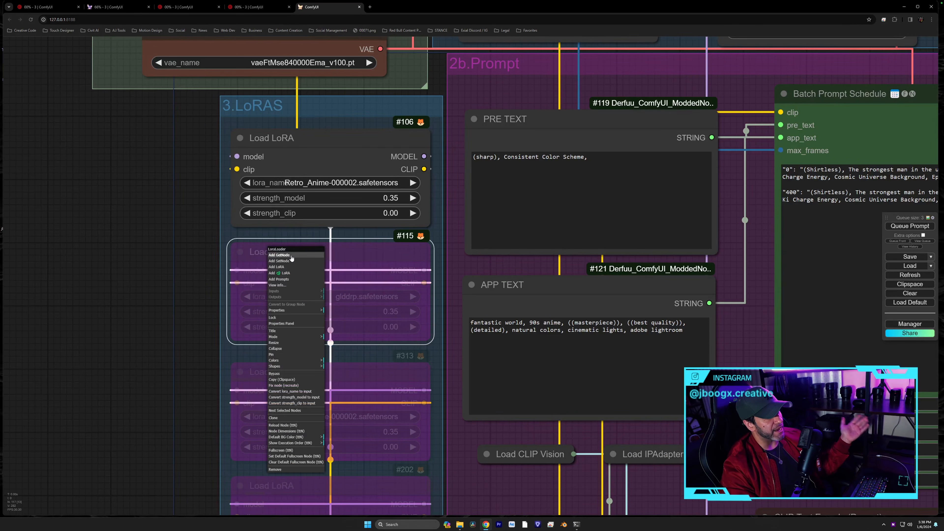
{"action": "left_click", "coordinate": [275, 373]}
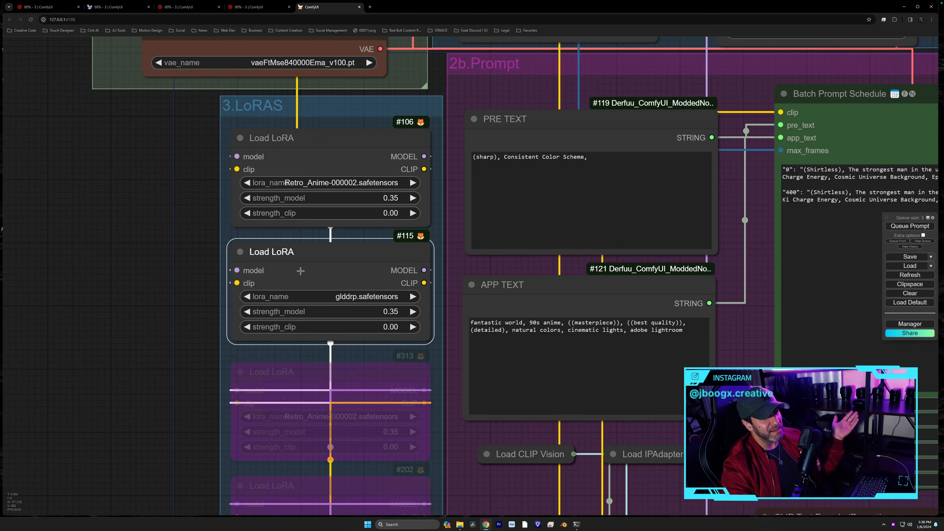
{"action": "right_click", "coordinate": [279, 253]}
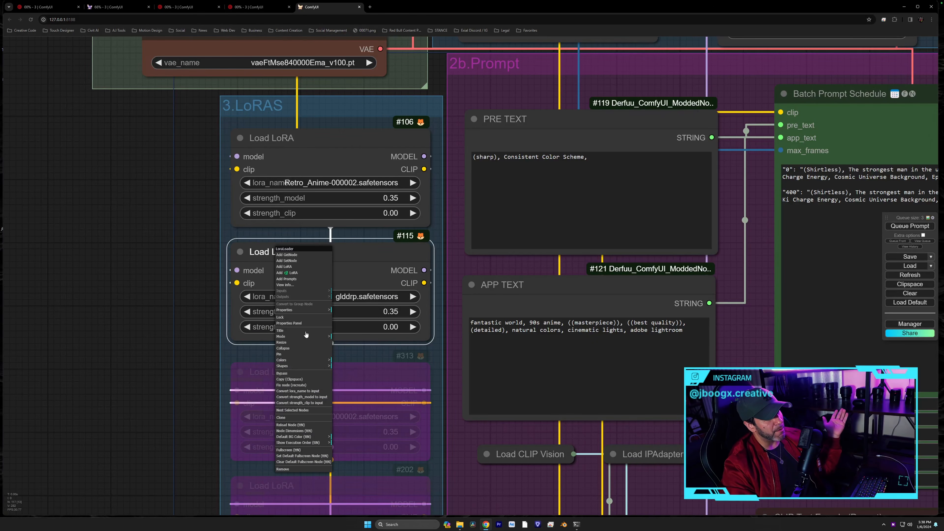
{"action": "left_click", "coordinate": [296, 374]}
{"action": "left_click_drag", "start_coordinate": [181, 356], "coordinate": [172, 256]}
{"action": "scroll", "coordinate": [172, 257], "scroll_direction": "down", "scroll_amount": 4}
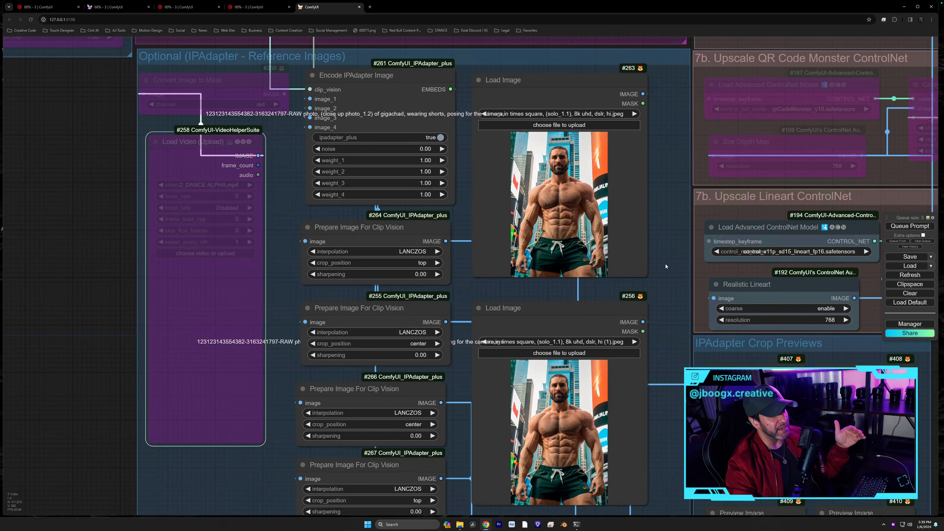
{"action": "left_click_drag", "start_coordinate": [665, 264], "coordinate": [653, 179]}
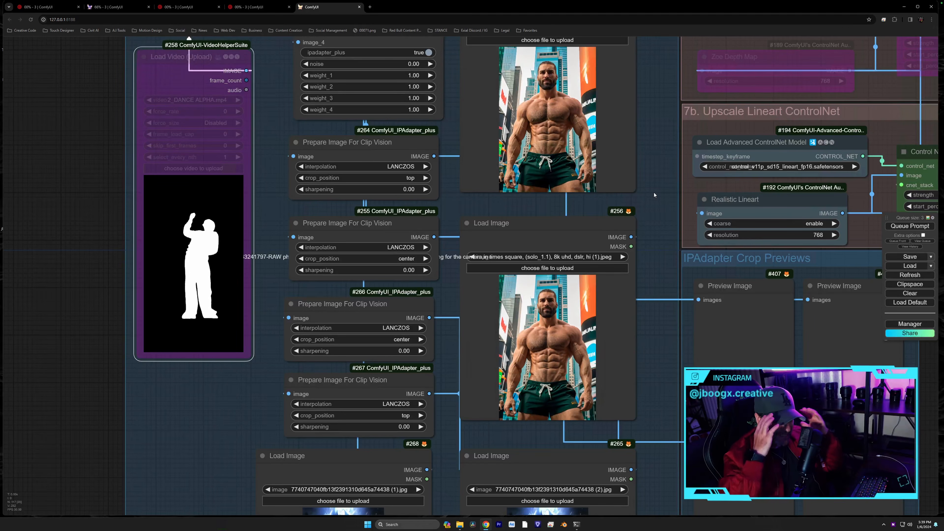
{"action": "left_click_drag", "start_coordinate": [671, 350], "coordinate": [655, 201]}
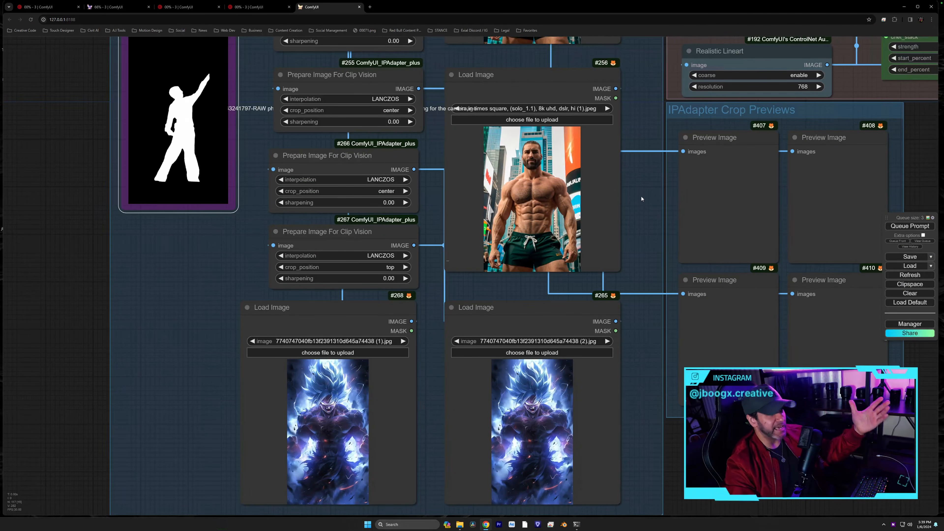
{"action": "scroll", "coordinate": [613, 167], "scroll_direction": "up", "scroll_amount": 1}
{"action": "left_click_drag", "start_coordinate": [639, 380], "coordinate": [699, 345]}
{"action": "scroll", "coordinate": [639, 329], "scroll_direction": "up", "scroll_amount": 5}
{"action": "scroll", "coordinate": [699, 343], "scroll_direction": "down", "scroll_amount": 2}
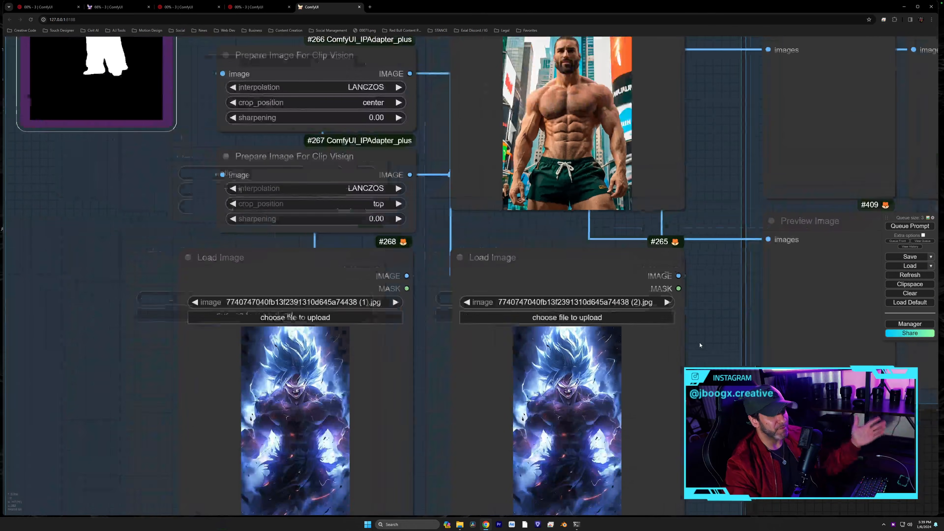
{"action": "scroll", "coordinate": [710, 231], "scroll_direction": "up", "scroll_amount": 1}
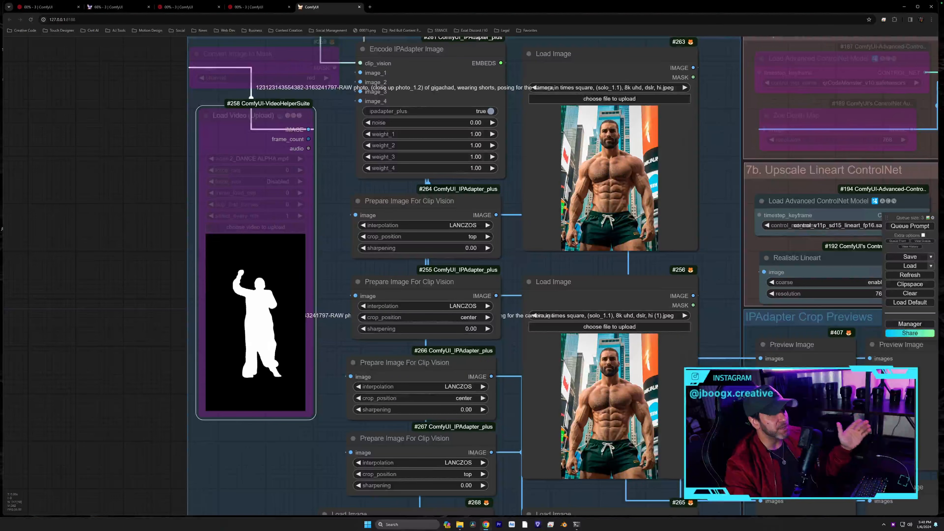
{"action": "left_click_drag", "start_coordinate": [722, 414], "coordinate": [718, 361]}
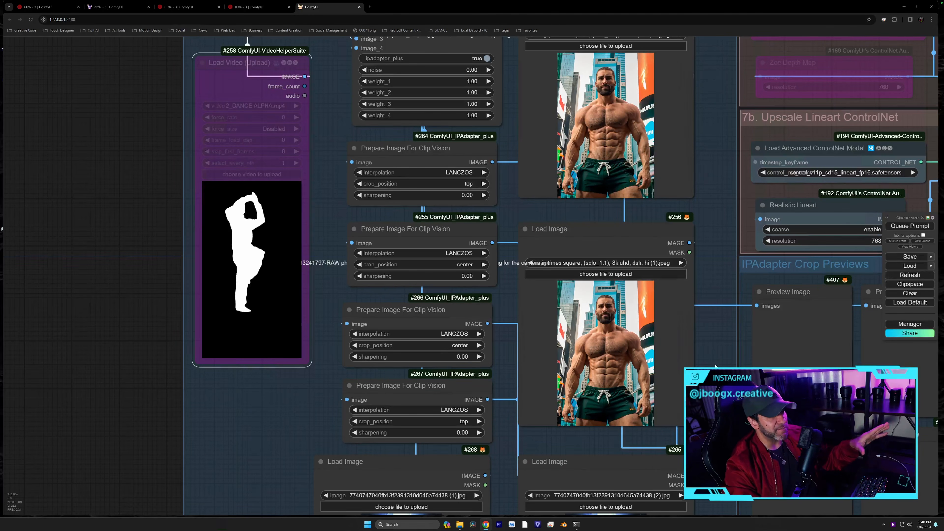
{"action": "left_click_drag", "start_coordinate": [252, 409], "coordinate": [251, 410]}
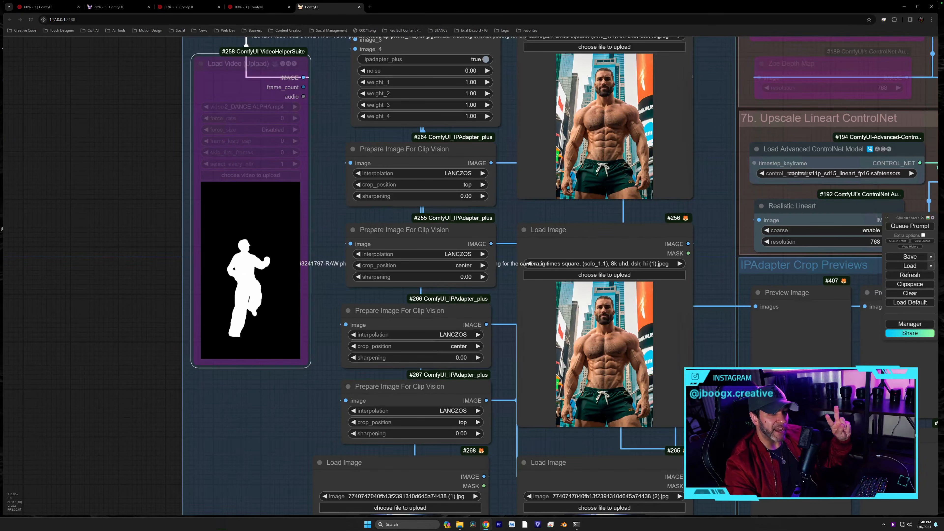
{"action": "left_click_drag", "start_coordinate": [307, 433], "coordinate": [317, 342]}
{"action": "scroll", "coordinate": [386, 274], "scroll_direction": "up", "scroll_amount": 2}
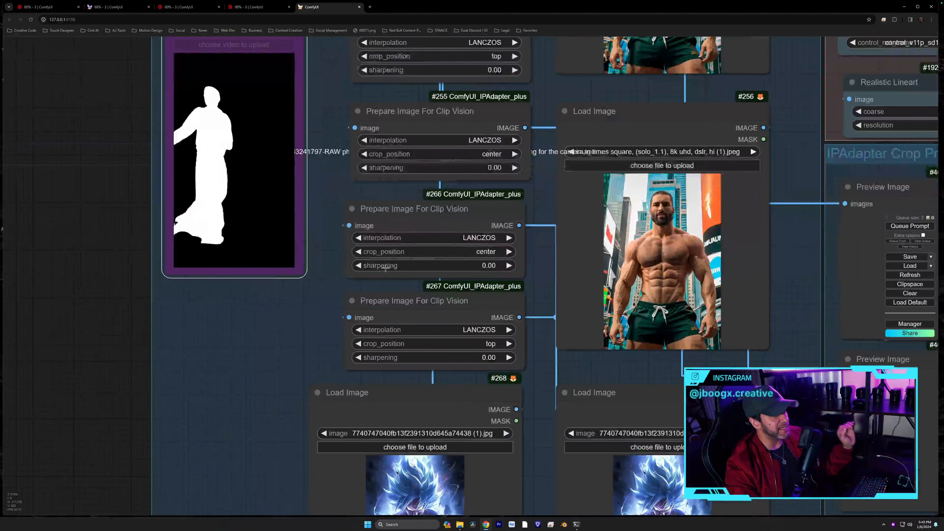
{"action": "left_click_drag", "start_coordinate": [315, 222], "coordinate": [319, 250]}
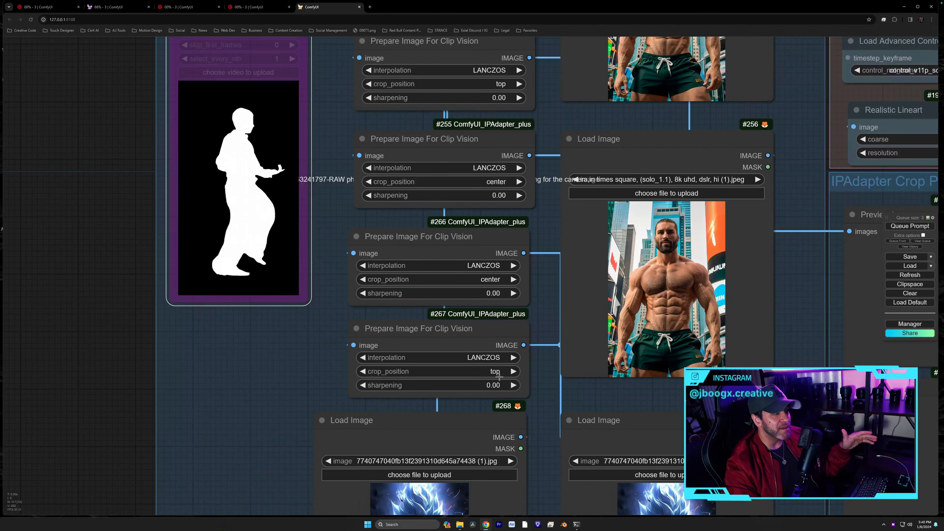
{"action": "left_click_drag", "start_coordinate": [505, 368], "coordinate": [497, 302]}
{"action": "left_click", "coordinate": [497, 302]}
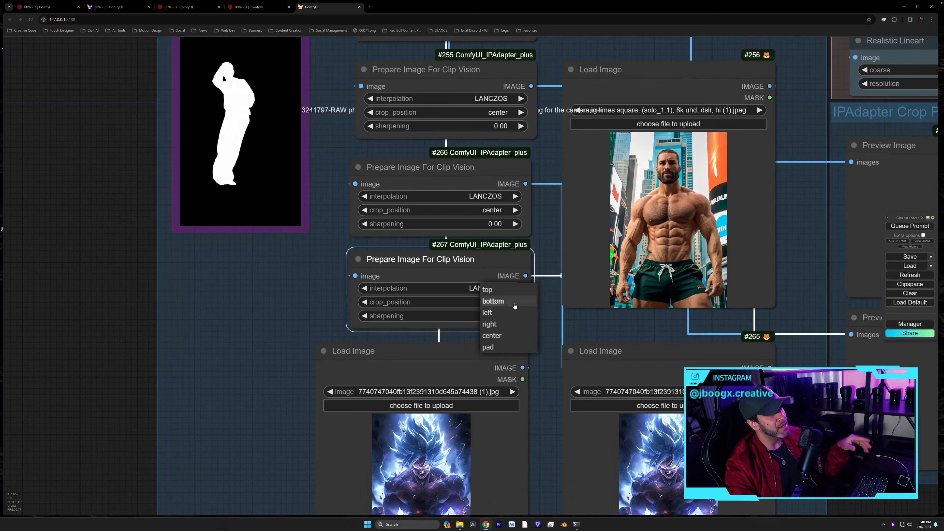
{"action": "left_click", "coordinate": [487, 289]}
{"action": "left_click_drag", "start_coordinate": [549, 306], "coordinate": [388, 355]}
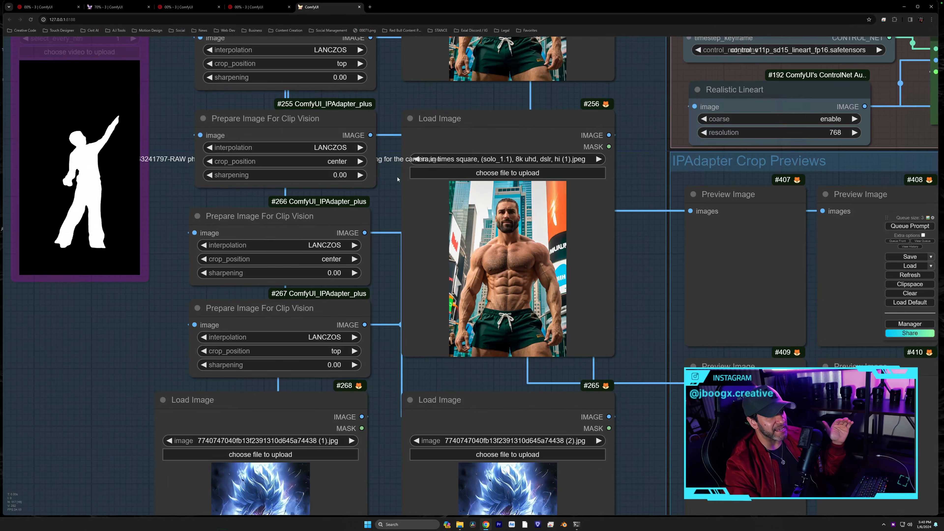
{"action": "left_click_drag", "start_coordinate": [594, 291], "coordinate": [537, 292]}
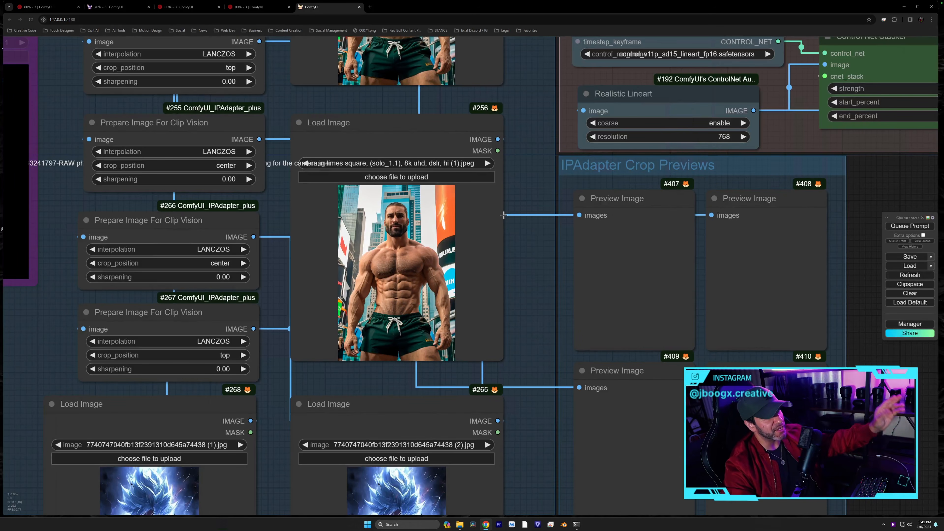
{"action": "left_click_drag", "start_coordinate": [517, 245], "coordinate": [638, 404]}
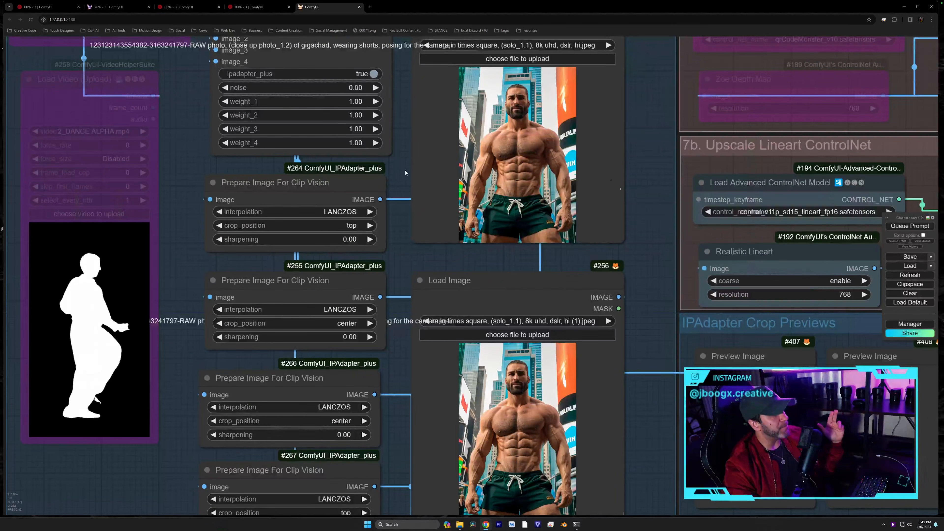
{"action": "left_click_drag", "start_coordinate": [405, 174], "coordinate": [412, 190]}
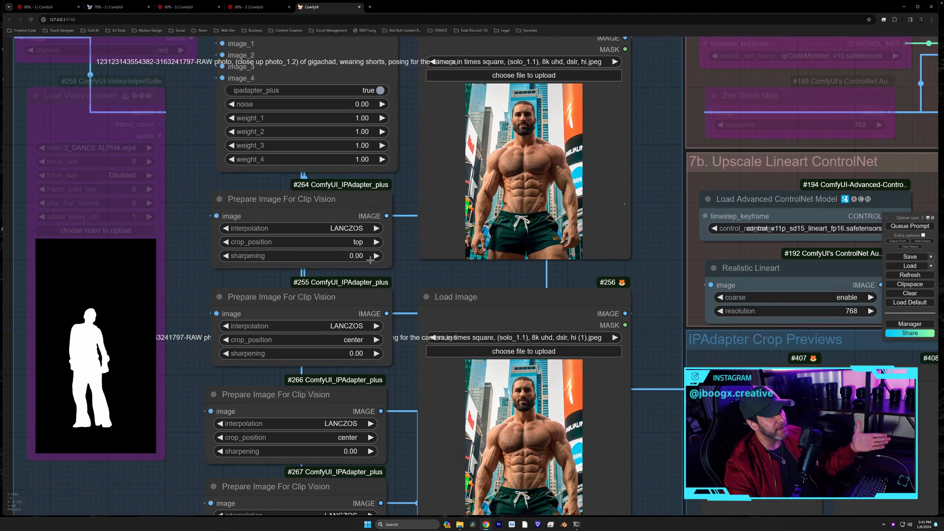
{"action": "left_click_drag", "start_coordinate": [401, 201], "coordinate": [418, 325]}
{"action": "scroll", "coordinate": [417, 303], "scroll_direction": "up", "scroll_amount": 2}
{"action": "left_click_drag", "start_coordinate": [420, 271], "coordinate": [443, 332]}
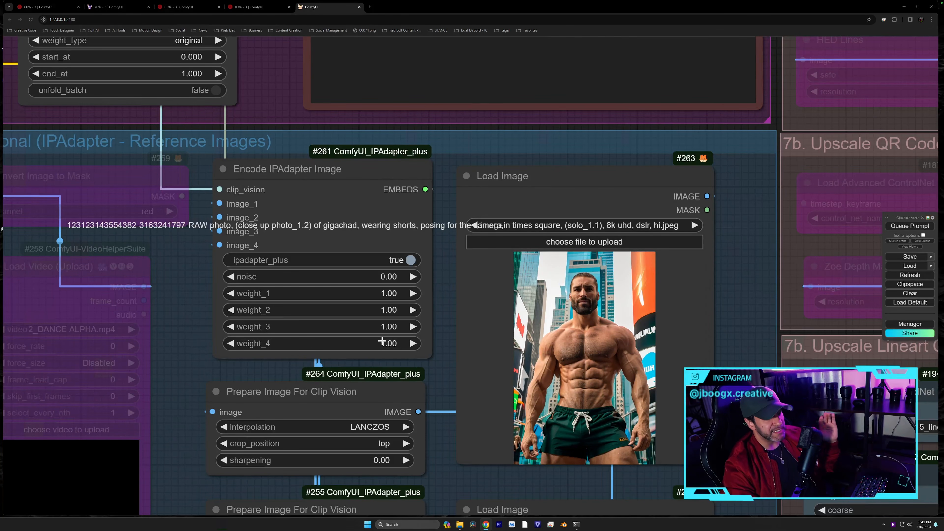
{"action": "left_click", "coordinate": [410, 260]}
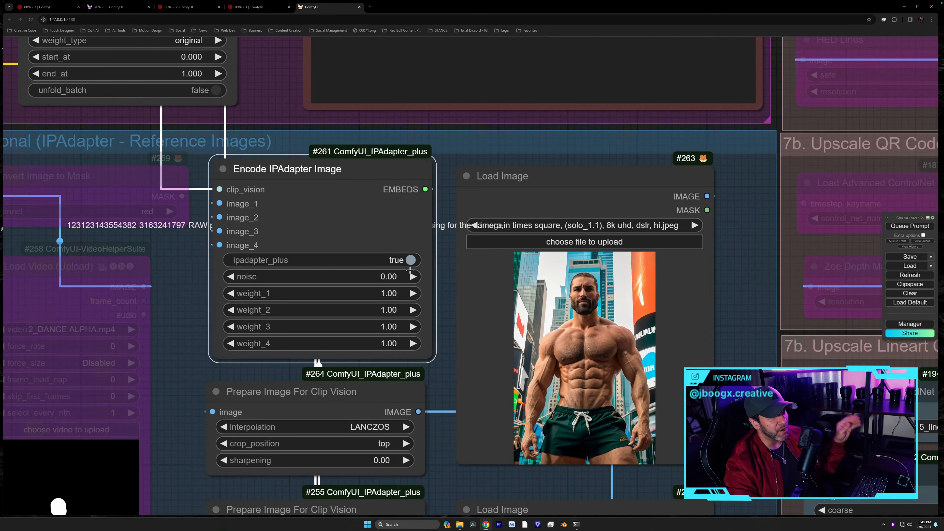
{"action": "left_click_drag", "start_coordinate": [449, 160], "coordinate": [585, 281]}
{"action": "left_click_drag", "start_coordinate": [410, 160], "coordinate": [521, 273]}
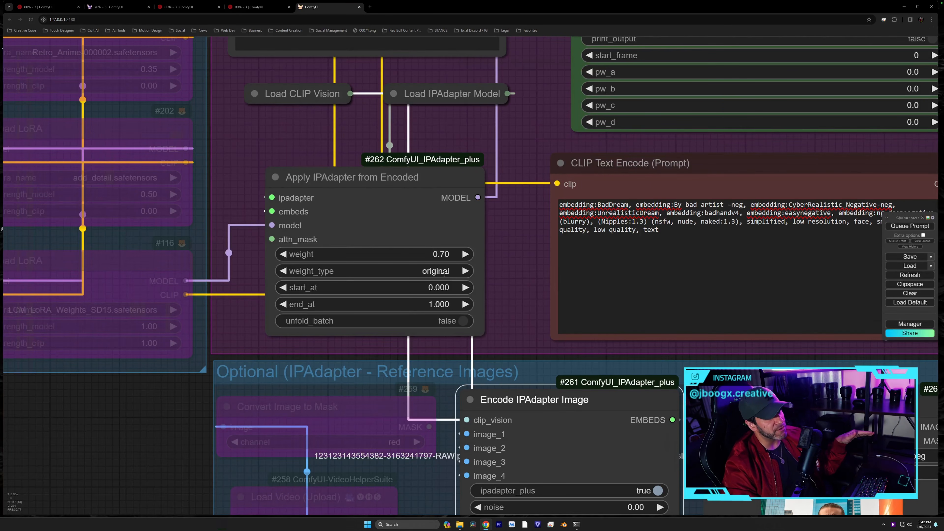
{"action": "left_click_drag", "start_coordinate": [515, 199], "coordinate": [527, 319]}
{"action": "left_click", "coordinate": [406, 214]}
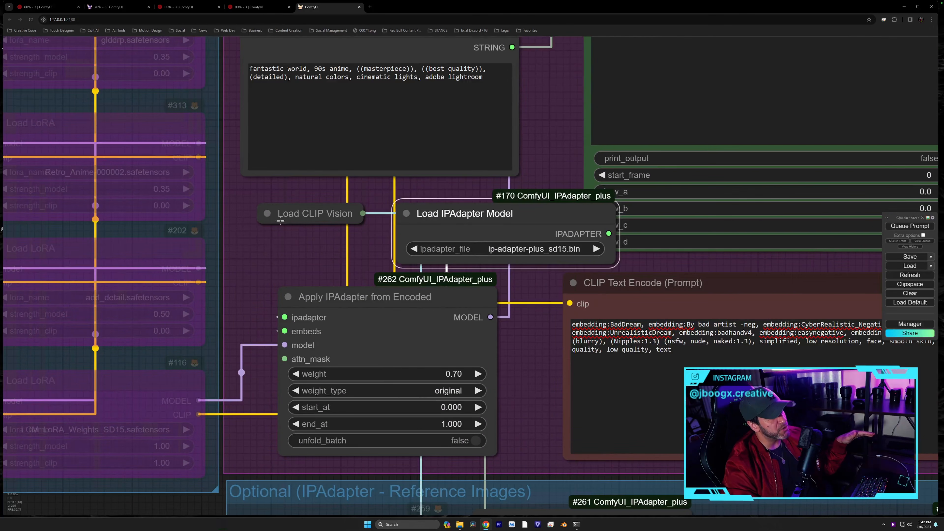
{"action": "left_click", "coordinate": [267, 213]}
{"action": "left_click_drag", "start_coordinate": [307, 218], "coordinate": [226, 217]}
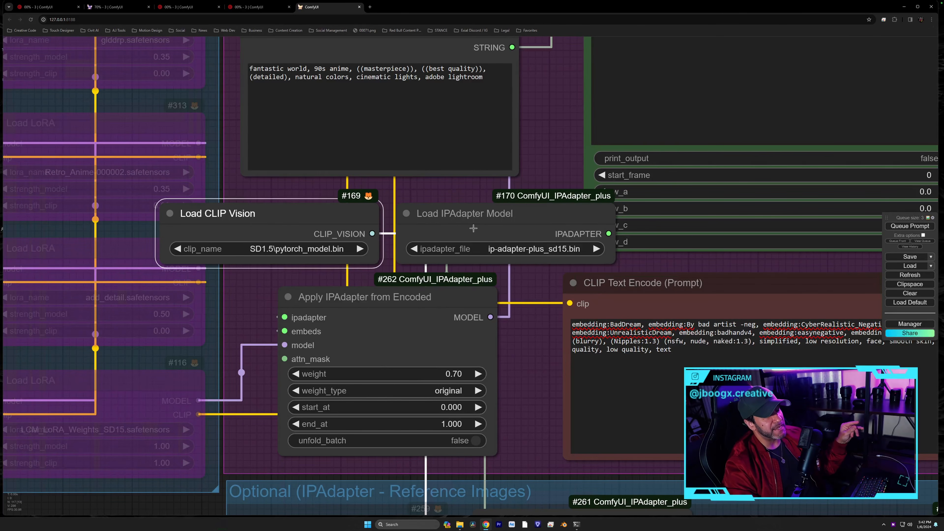
{"action": "left_click", "coordinate": [527, 251]}
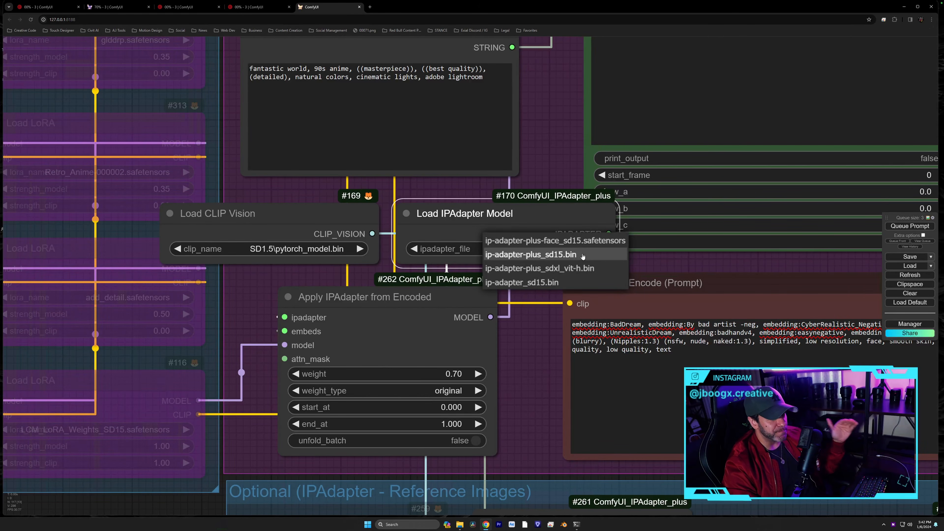
{"action": "left_click", "coordinate": [554, 214]}
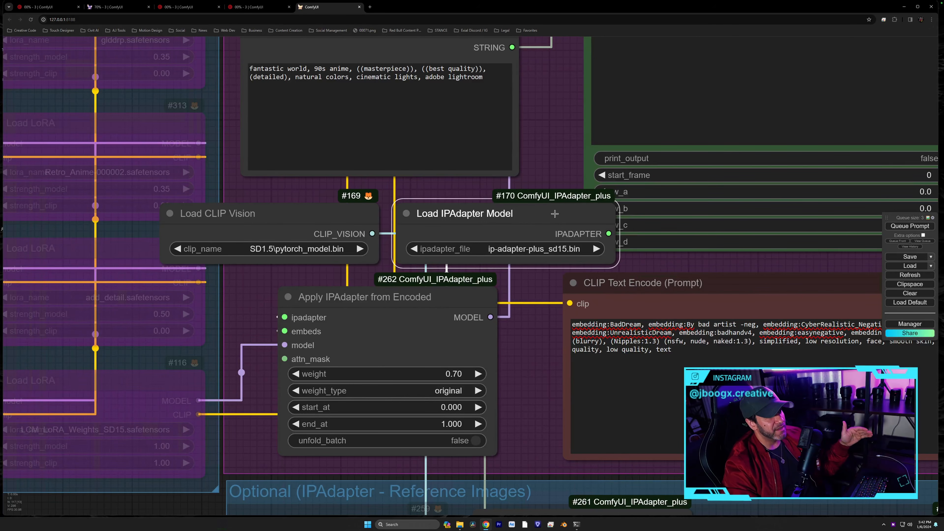
{"action": "left_click", "coordinate": [490, 248]}
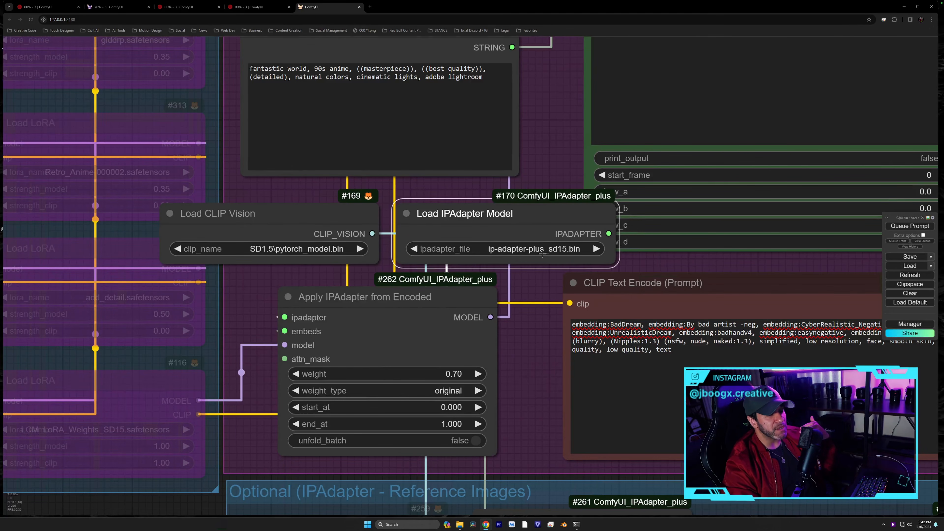
{"action": "left_click", "coordinate": [406, 213]}
{"action": "left_click_drag", "start_coordinate": [461, 215], "coordinate": [503, 223]}
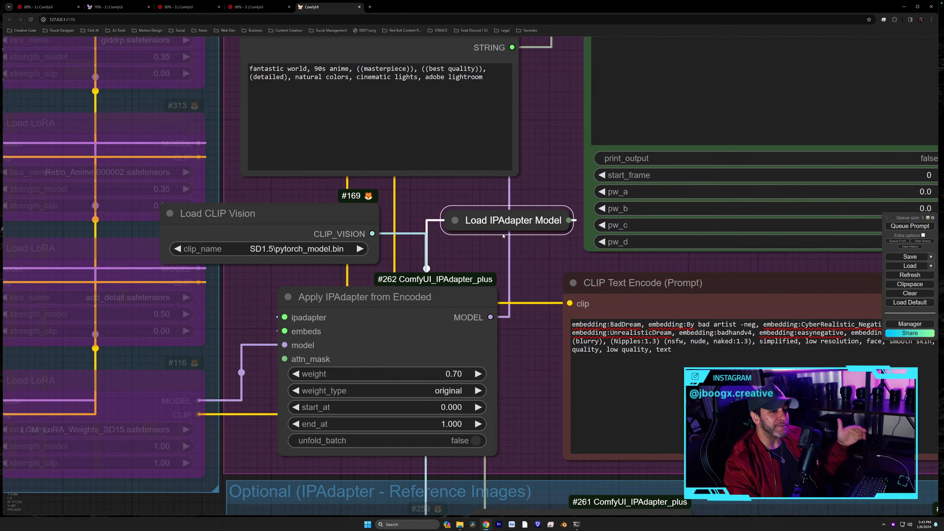
{"action": "left_click_drag", "start_coordinate": [242, 215], "coordinate": [277, 201]}
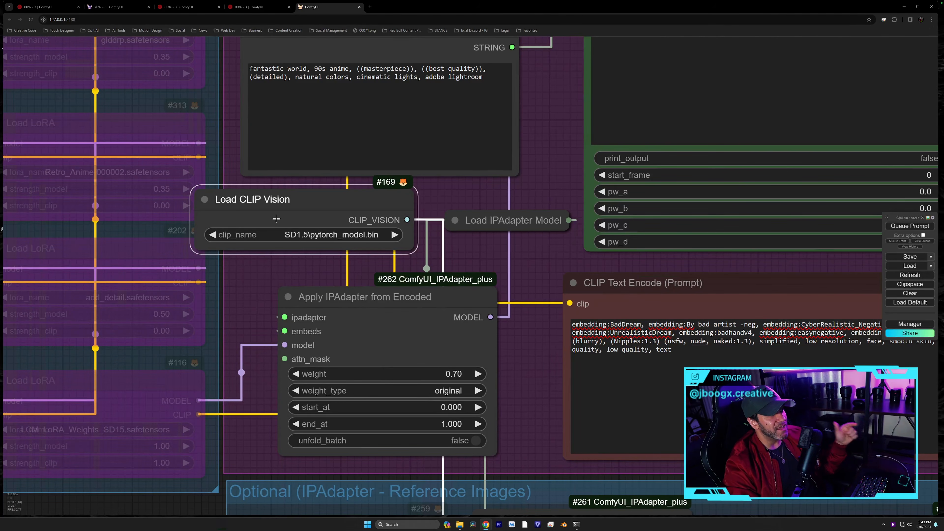
{"action": "left_click", "coordinate": [292, 234]}
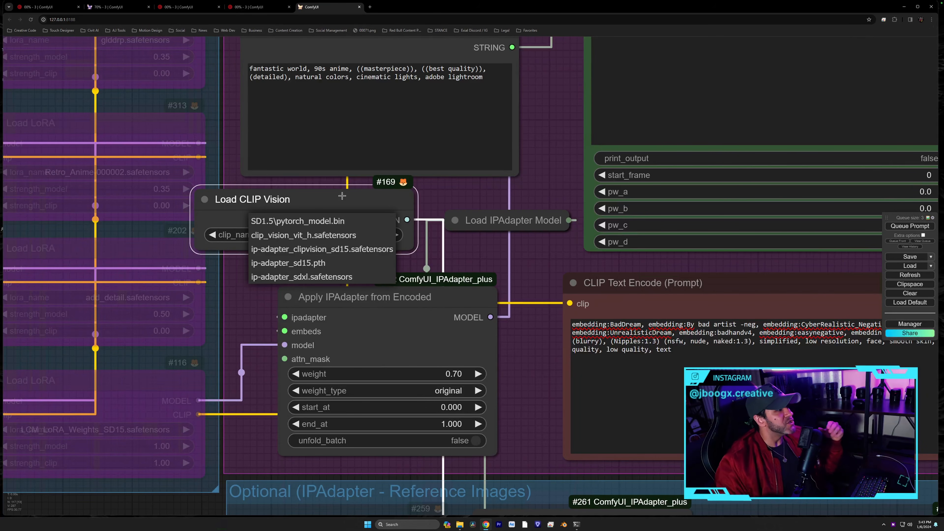
{"action": "left_click", "coordinate": [324, 190]}
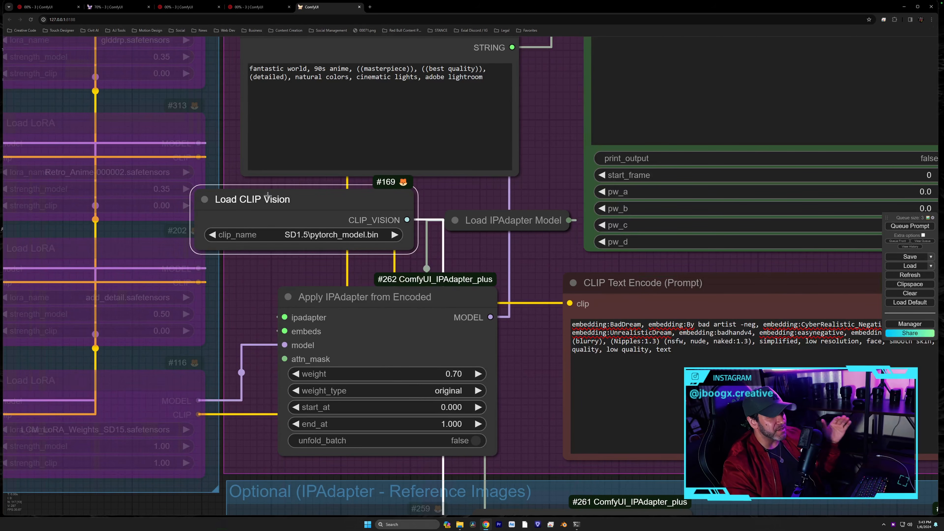
{"action": "left_click", "coordinate": [205, 200]}
{"action": "left_click_drag", "start_coordinate": [250, 202], "coordinate": [330, 223]}
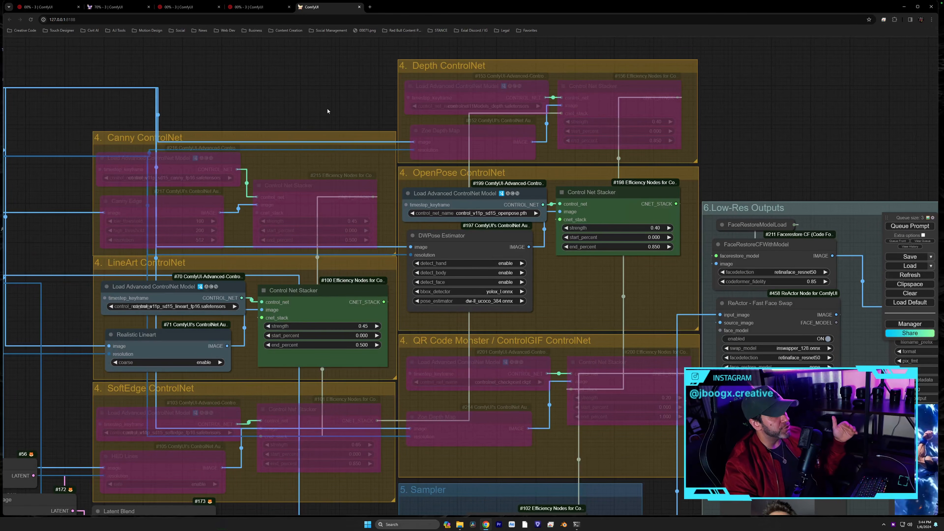
- Keep control_v11p_sd15_openpose.pth as the OpenPose ControlNet model
{"action": "scroll", "coordinate": [326, 99], "scroll_direction": "up", "scroll_amount": 2}
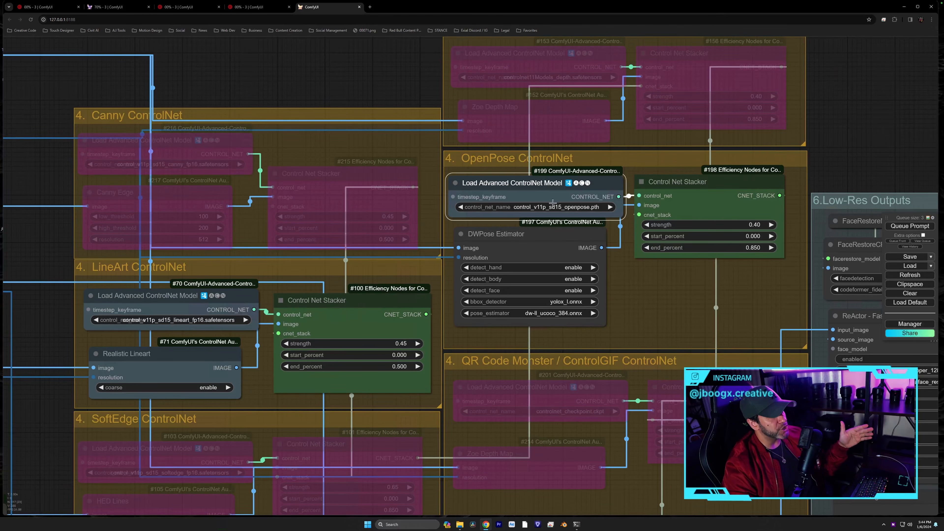
{"action": "left_click", "coordinate": [574, 209]}
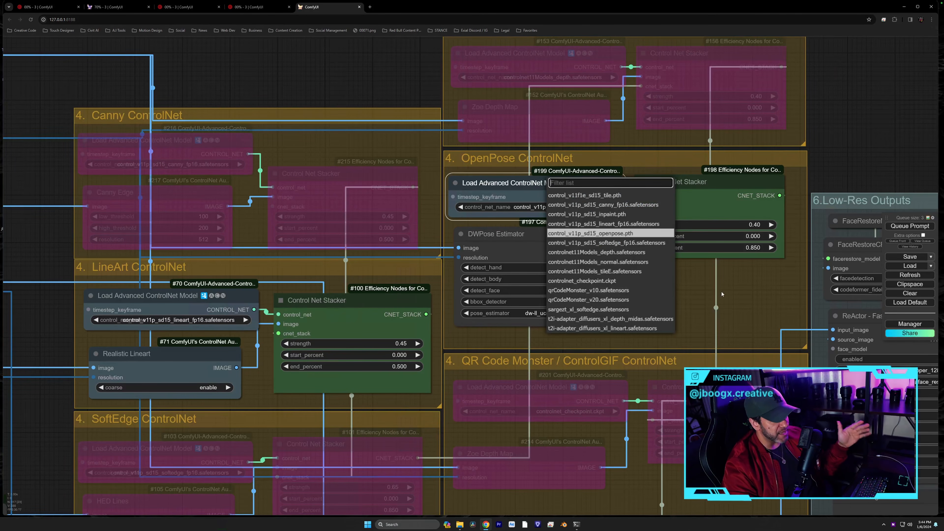
{"action": "left_click", "coordinate": [530, 164]}
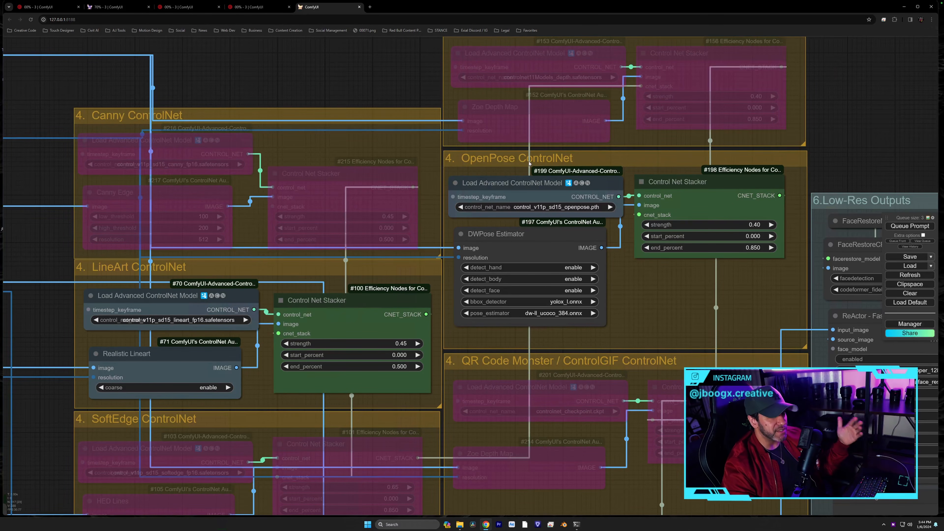
- Nudge the DWPose Estimator down and Control Net Stacker #198 right, then deselect
{"action": "scroll", "coordinate": [618, 171], "scroll_direction": "up", "scroll_amount": 1}
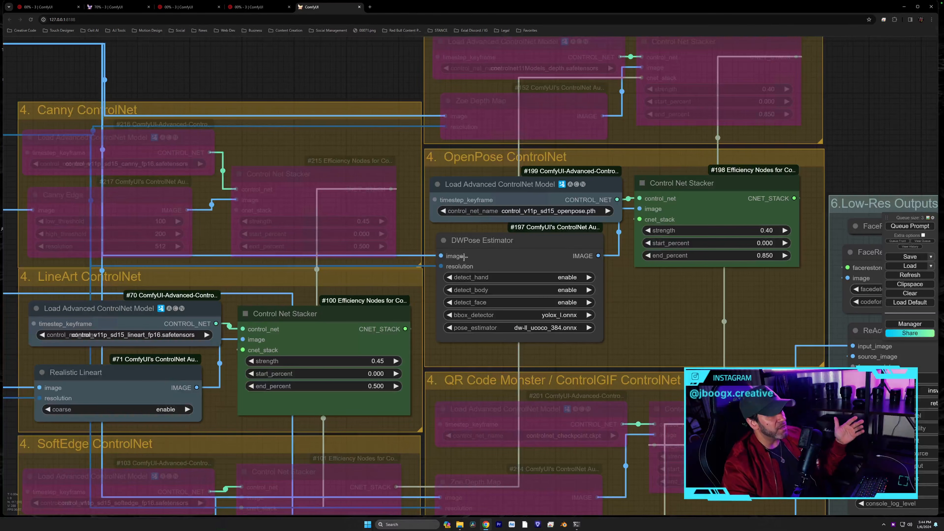
{"action": "left_click_drag", "start_coordinate": [471, 247], "coordinate": [473, 250]}
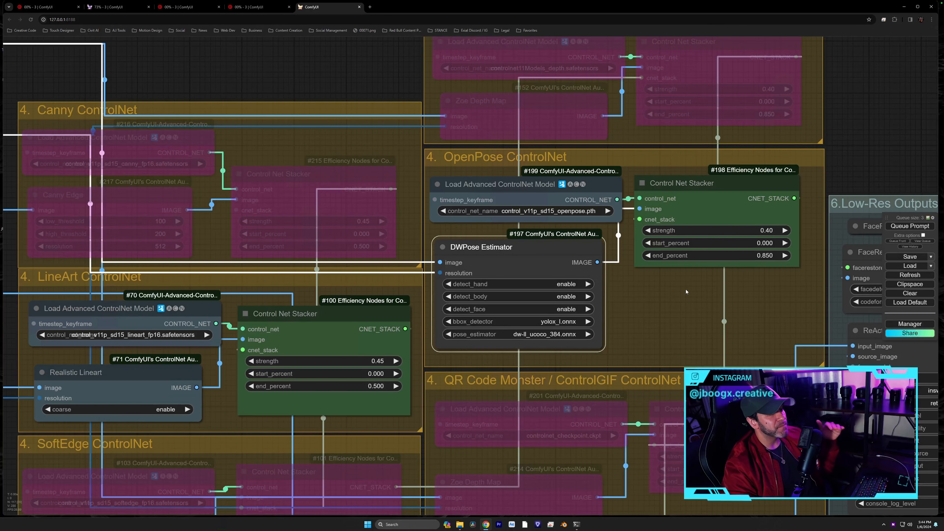
{"action": "left_click_drag", "start_coordinate": [698, 180], "coordinate": [702, 180]}
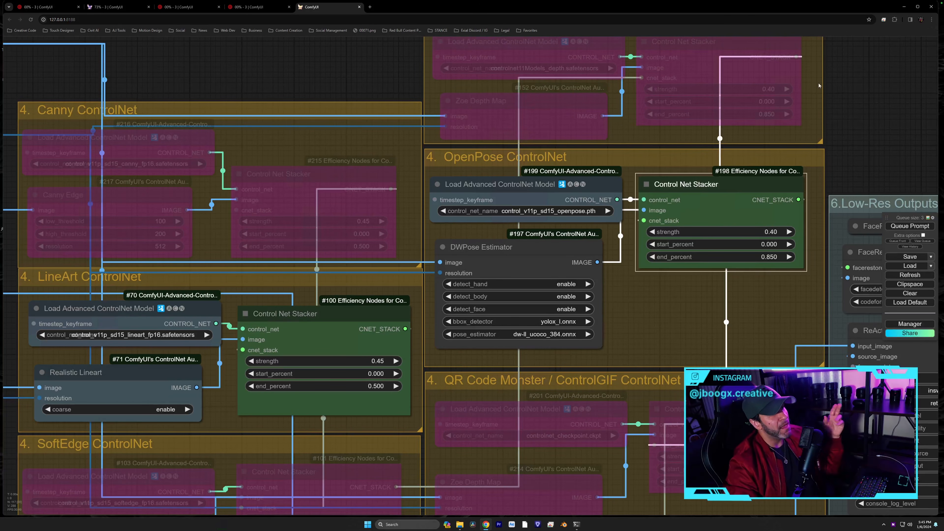
{"action": "left_click", "coordinate": [469, 160]}
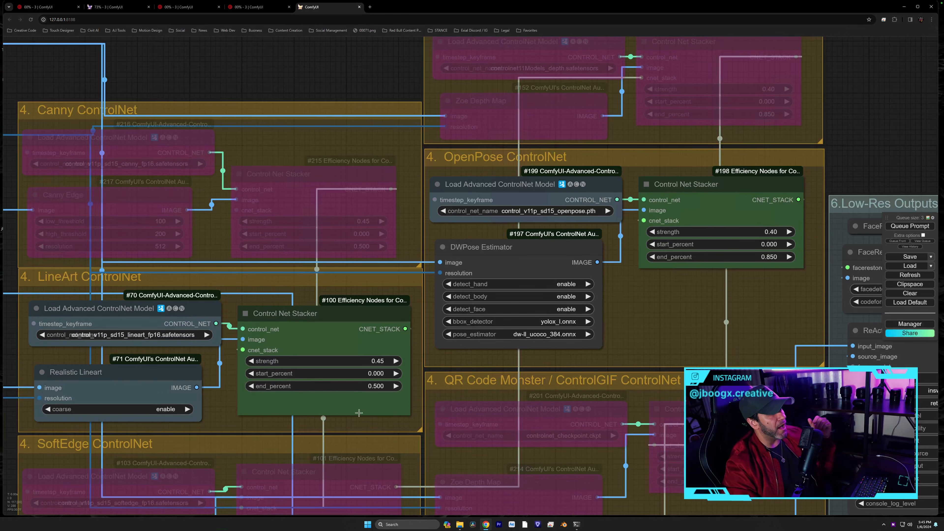
{"action": "mouse_move", "coordinate": [364, 416]}
{"action": "left_mouse_down"}
{"action": "mouse_move", "coordinate": [365, 402]}
{"action": "mouse_move", "coordinate": [363, 414]}
{"action": "left_mouse_up"}
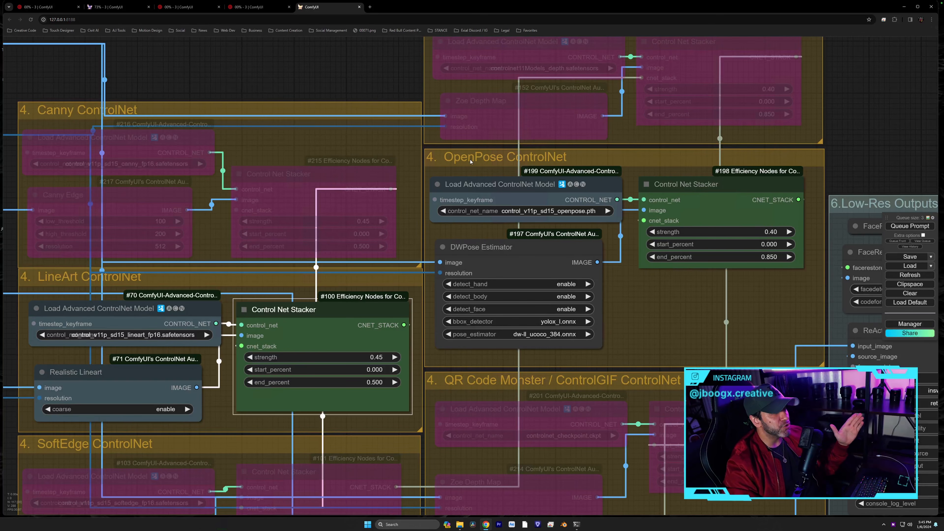
{"action": "right_click", "coordinate": [479, 160]}
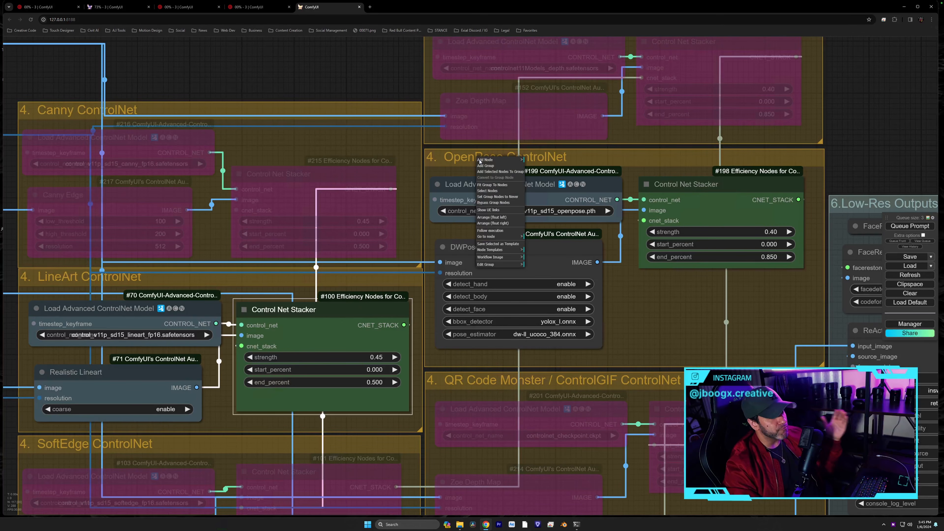
{"action": "left_click", "coordinate": [494, 202]}
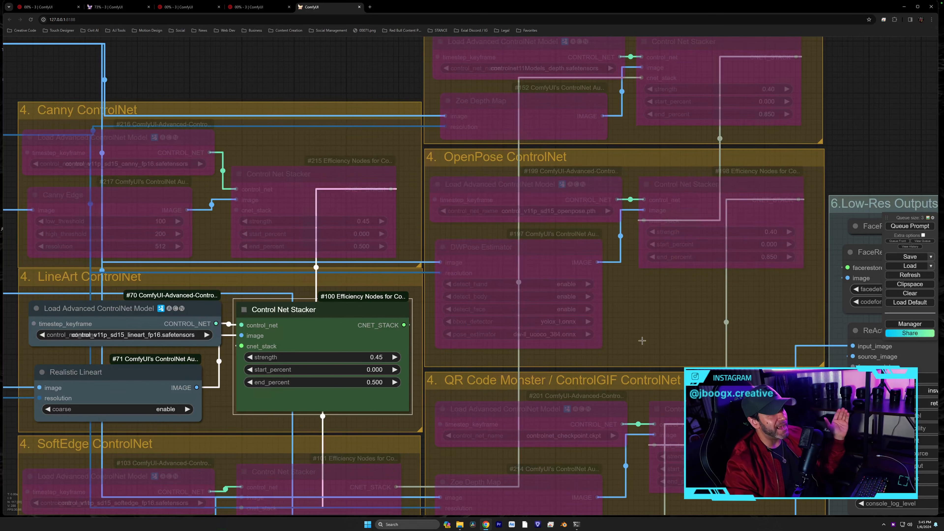
{"action": "right_click", "coordinate": [467, 159]}
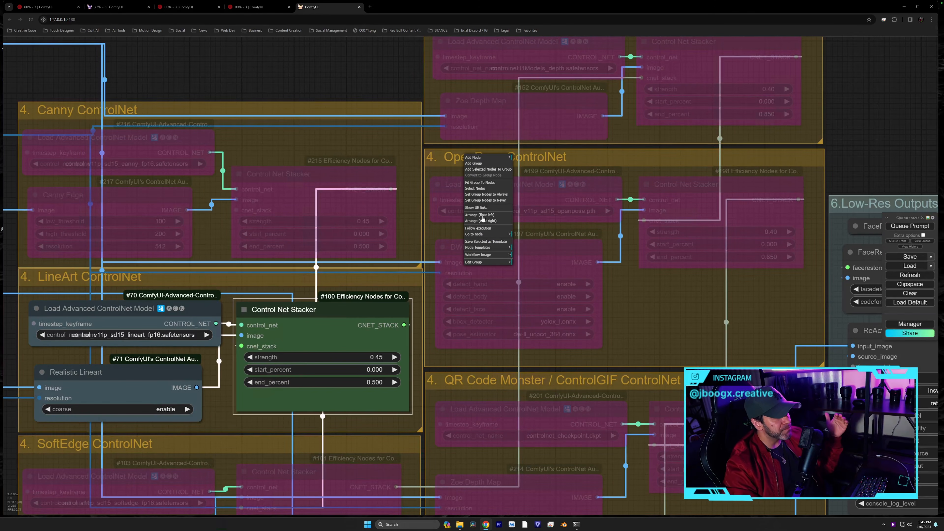
{"action": "left_click", "coordinate": [486, 194]}
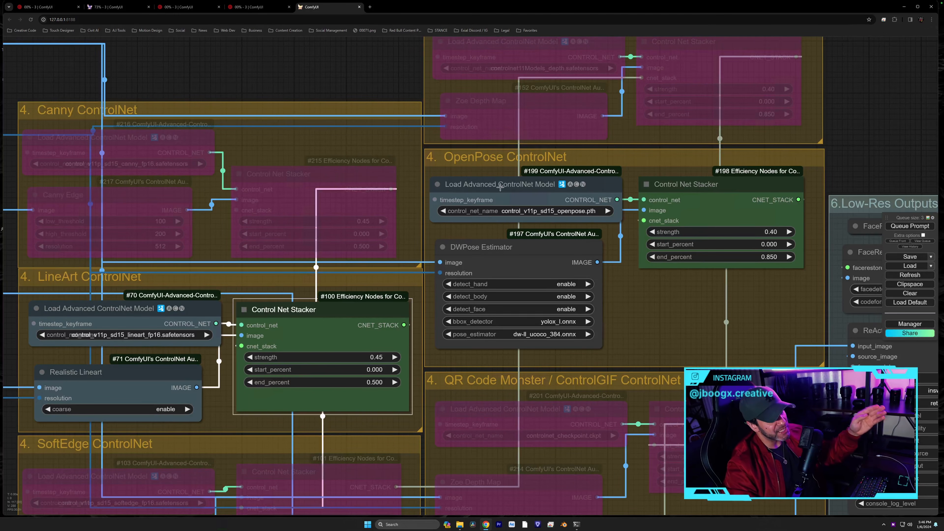
{"action": "right_click", "coordinate": [456, 160]}
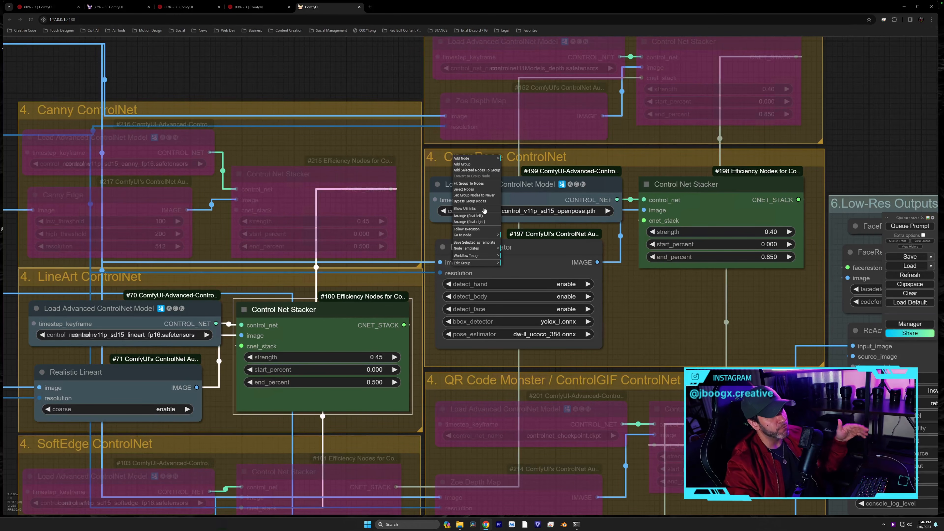
{"action": "left_click", "coordinate": [482, 201]}
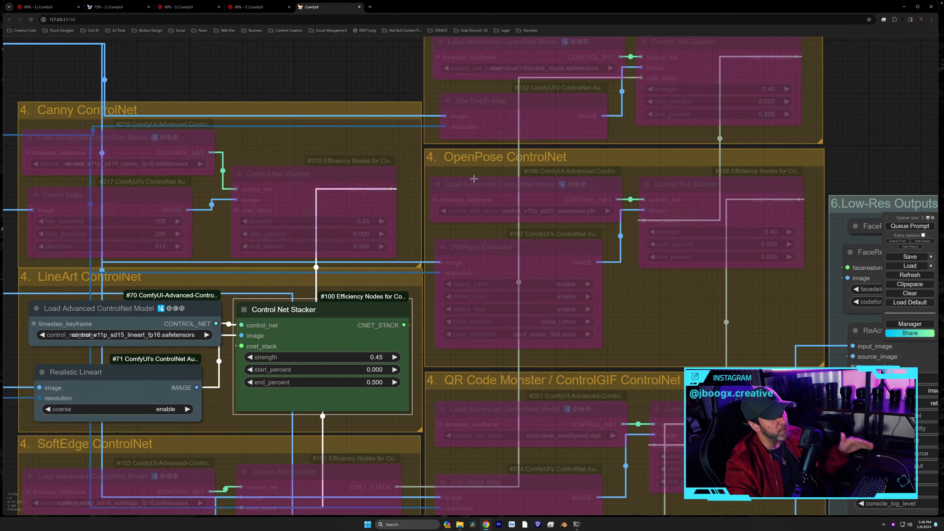
{"action": "right_click", "coordinate": [468, 160]}
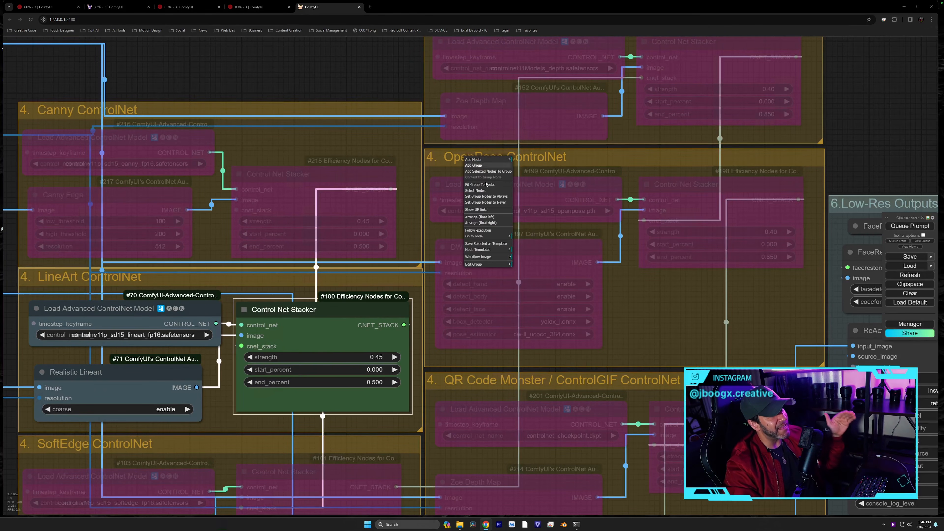
{"action": "left_click", "coordinate": [496, 199]}
{"action": "left_click_drag", "start_coordinate": [642, 357], "coordinate": [641, 219]}
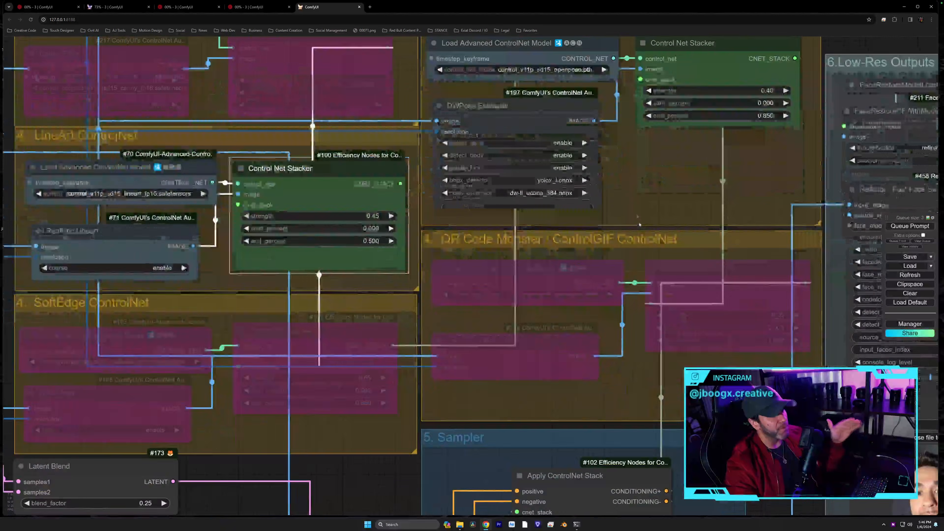
{"action": "scroll", "coordinate": [636, 223], "scroll_direction": "down", "scroll_amount": 5}
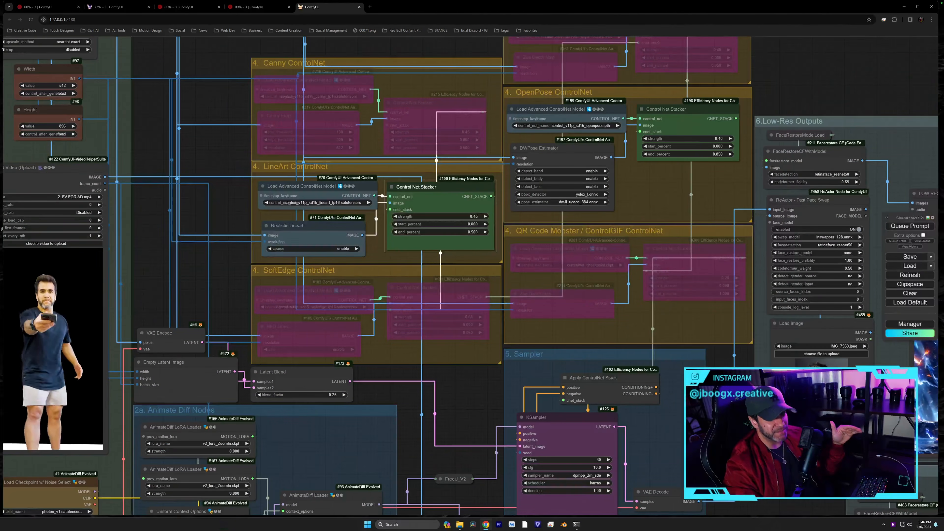
{"action": "scroll", "coordinate": [632, 249], "scroll_direction": "up", "scroll_amount": 5}
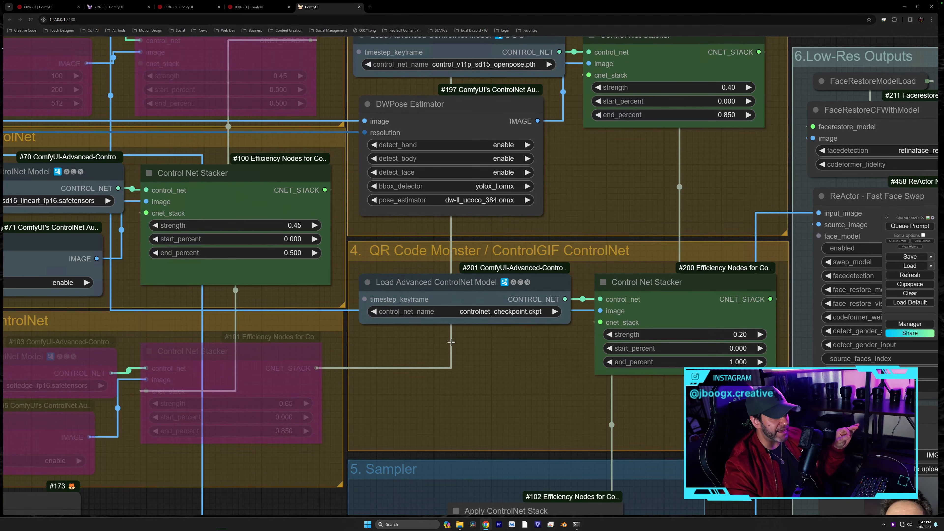
{"action": "left_click", "coordinate": [455, 290]}
{"action": "left_click", "coordinate": [489, 312]}
{"action": "left_click", "coordinate": [728, 288]}
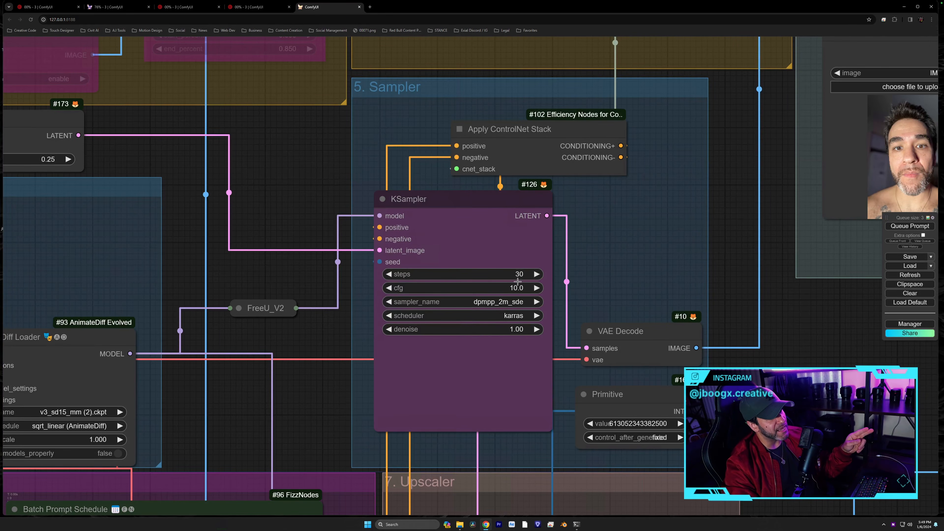
{"action": "left_click", "coordinate": [516, 301]}
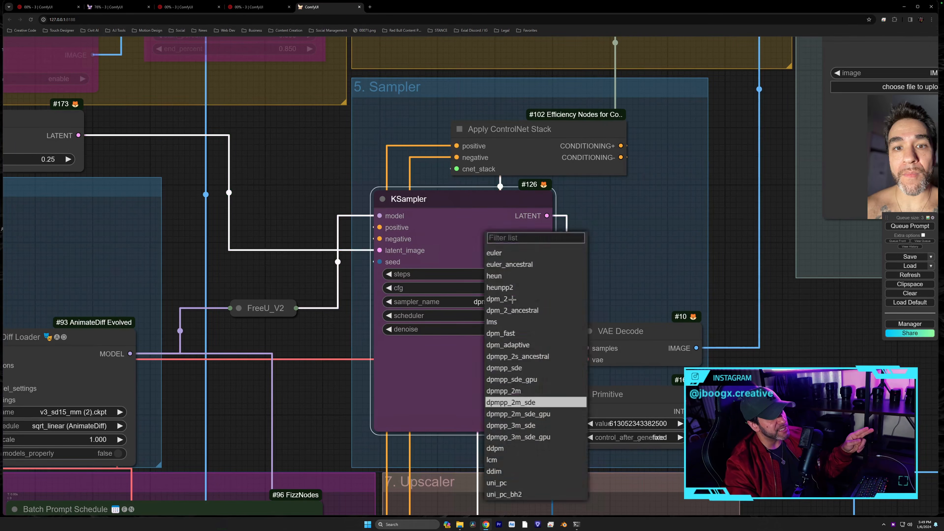
{"action": "left_click", "coordinate": [625, 279]}
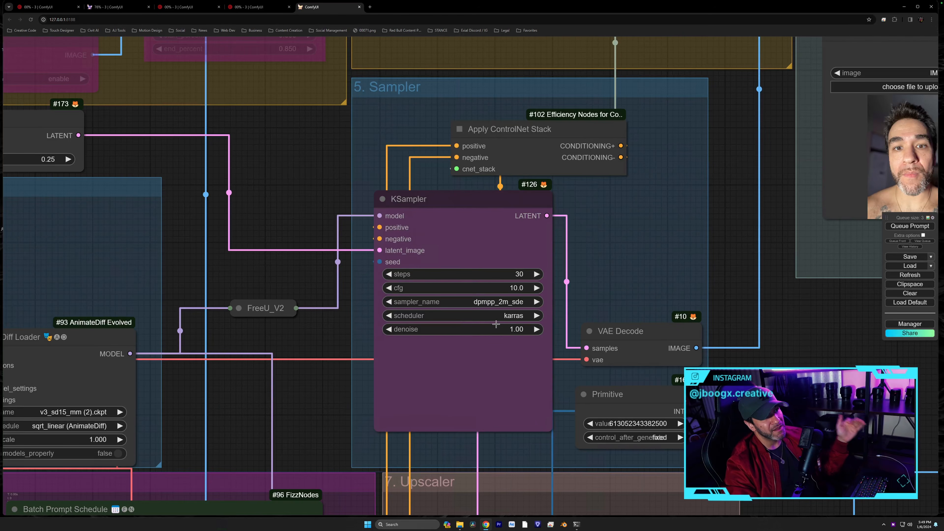
{"action": "left_click", "coordinate": [506, 315]}
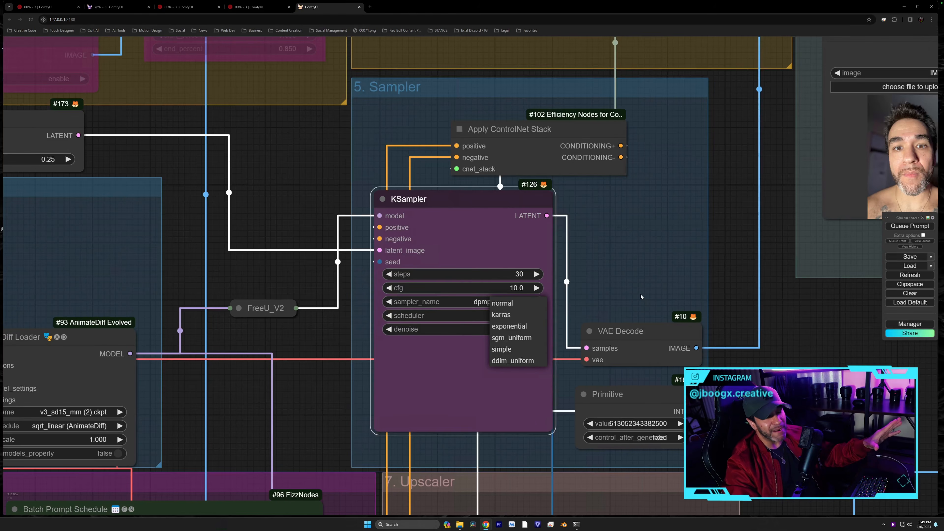
{"action": "left_click", "coordinate": [640, 296]}
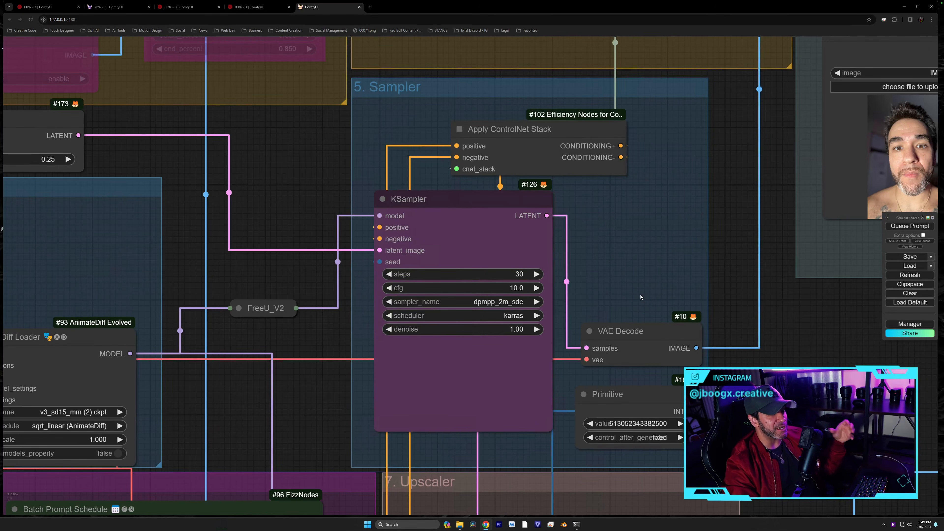
{"action": "left_click_drag", "start_coordinate": [622, 293], "coordinate": [660, 287]}
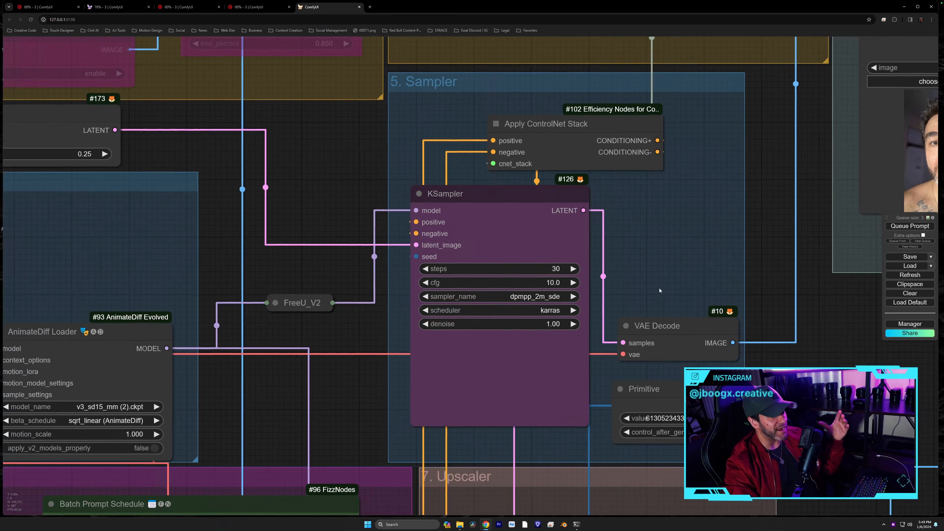
{"action": "left_click", "coordinate": [543, 324]}
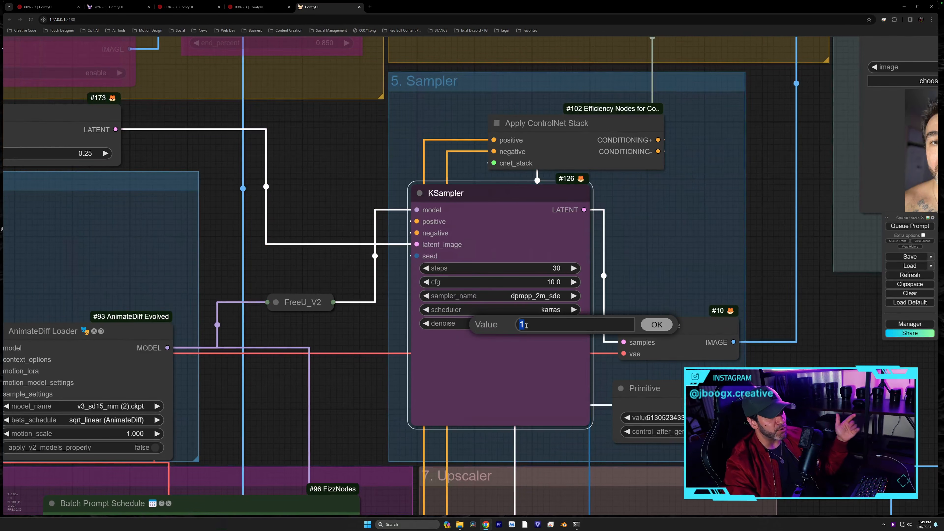
{"action": "left_click", "coordinate": [654, 323]}
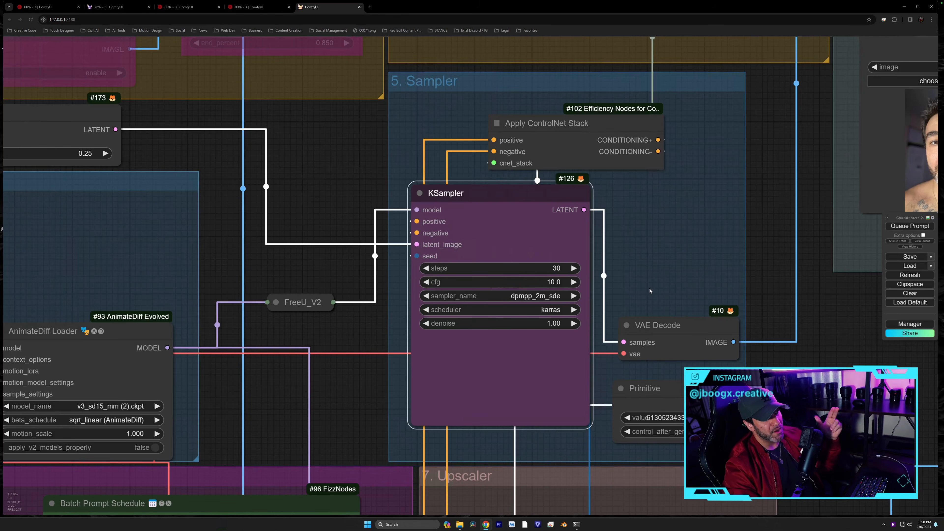
{"action": "left_click_drag", "start_coordinate": [665, 300], "coordinate": [612, 274]}
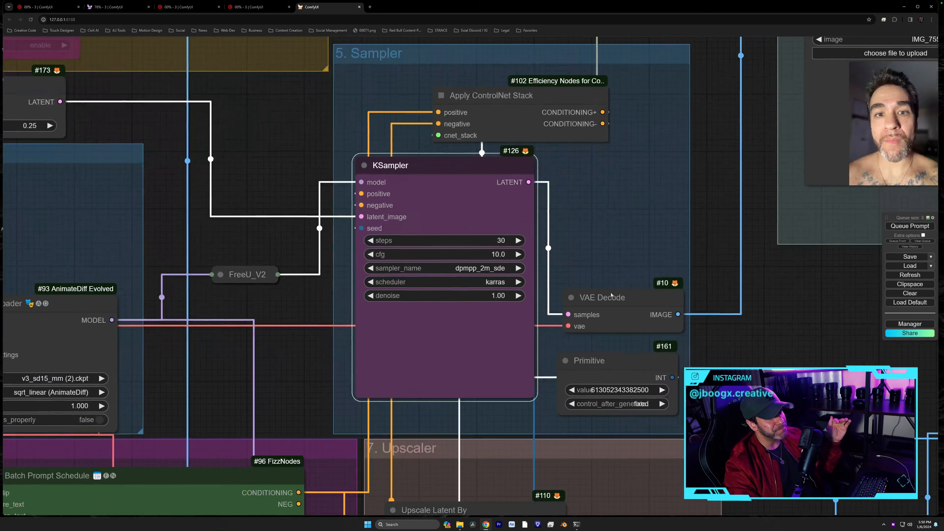
{"action": "left_click", "coordinate": [609, 359]}
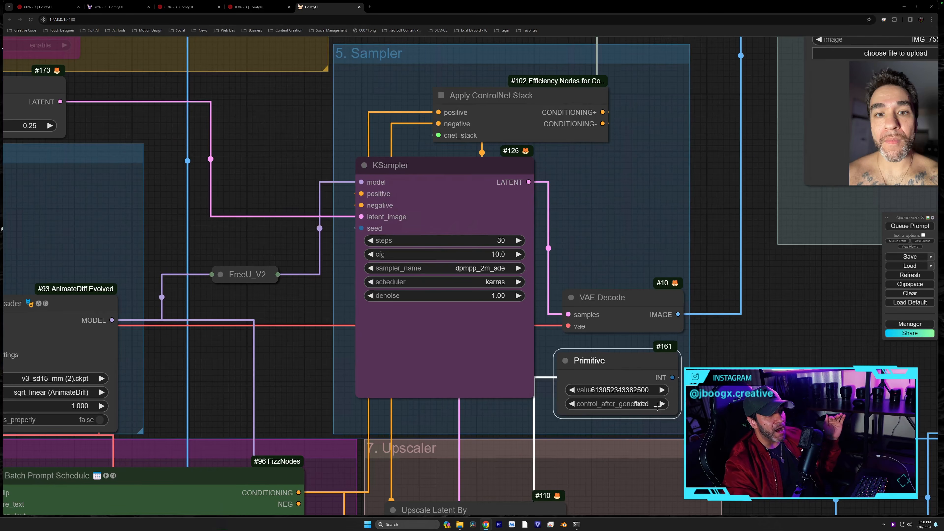
{"action": "left_click_drag", "start_coordinate": [678, 410], "coordinate": [690, 411]}
{"action": "left_click_drag", "start_coordinate": [655, 383], "coordinate": [644, 377]}
{"action": "left_click_drag", "start_coordinate": [678, 410], "coordinate": [690, 410]}
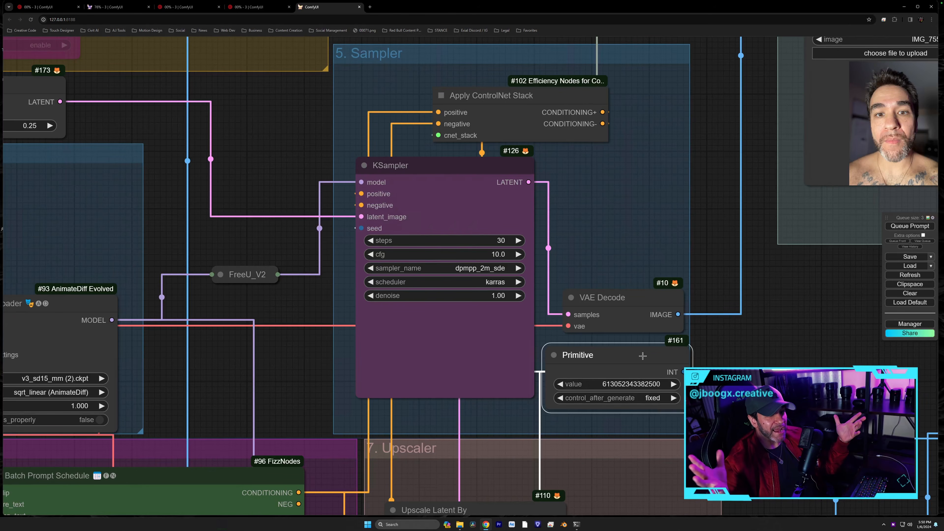
{"action": "left_click", "coordinate": [656, 396]}
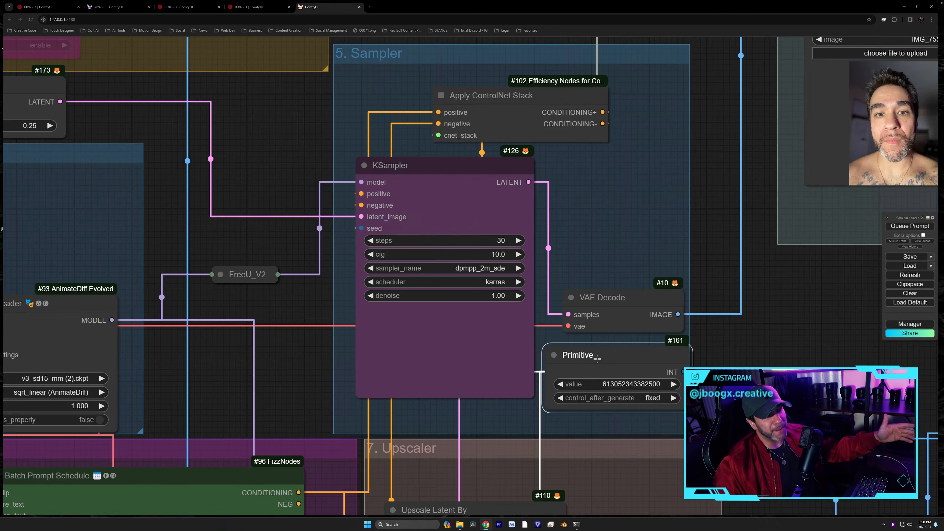
{"action": "left_click_drag", "start_coordinate": [688, 409], "coordinate": [682, 405]}
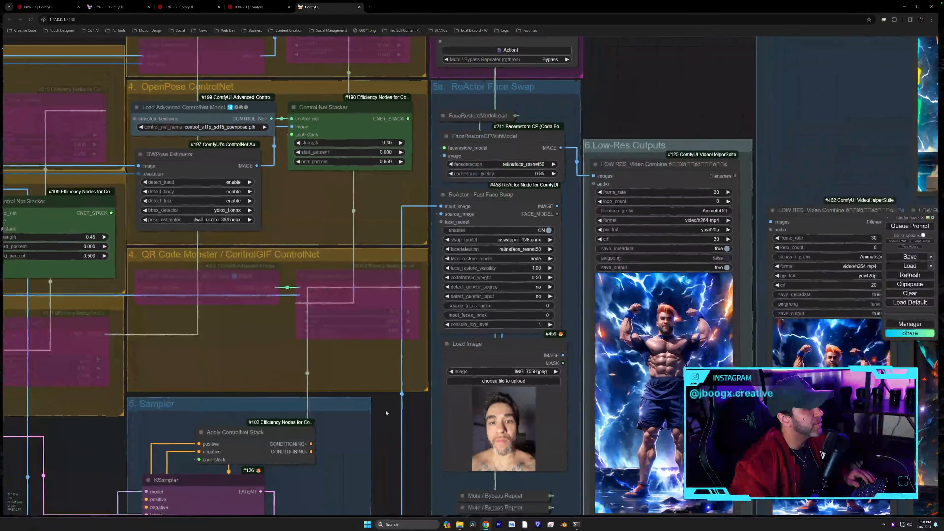
{"action": "scroll", "coordinate": [587, 115], "scroll_direction": "up", "scroll_amount": 3}
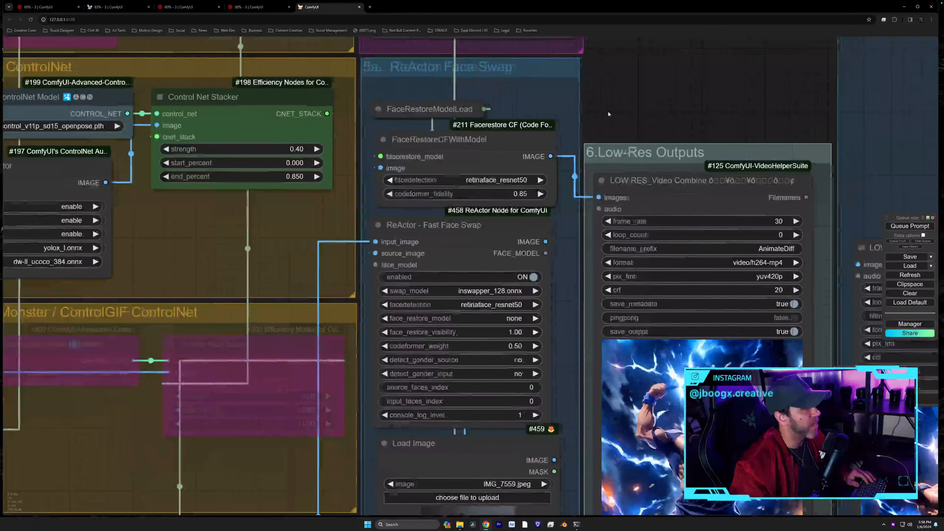
{"action": "left_click_drag", "start_coordinate": [608, 113], "coordinate": [634, 80]}
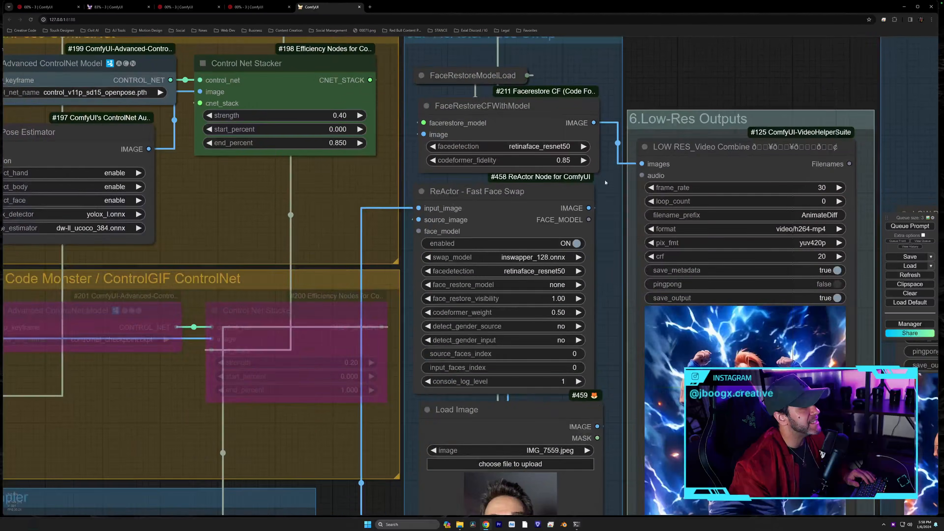
{"action": "scroll", "coordinate": [609, 180], "scroll_direction": "down", "scroll_amount": 1}
{"action": "scroll", "coordinate": [610, 114], "scroll_direction": "down", "scroll_amount": 2}
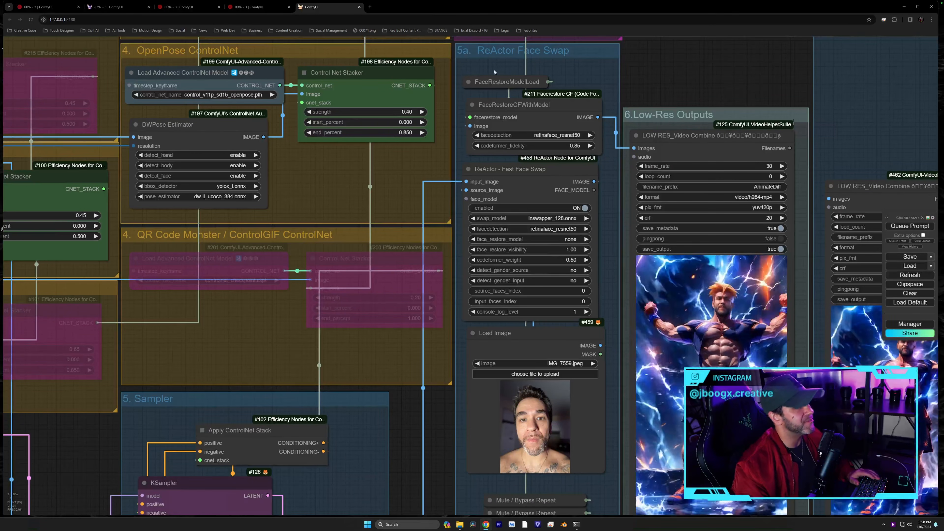
{"action": "left_click", "coordinate": [509, 81]}
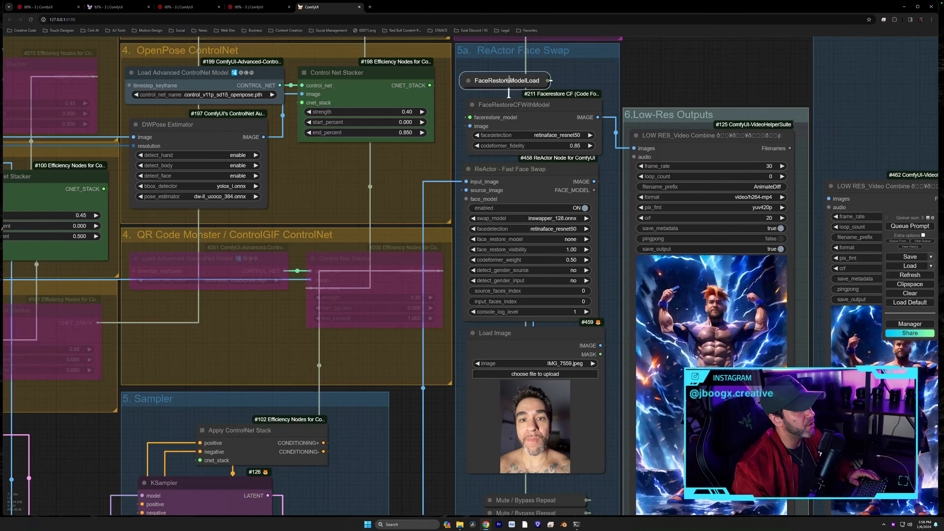
{"action": "left_click_drag", "start_coordinate": [516, 103], "coordinate": [512, 101]}
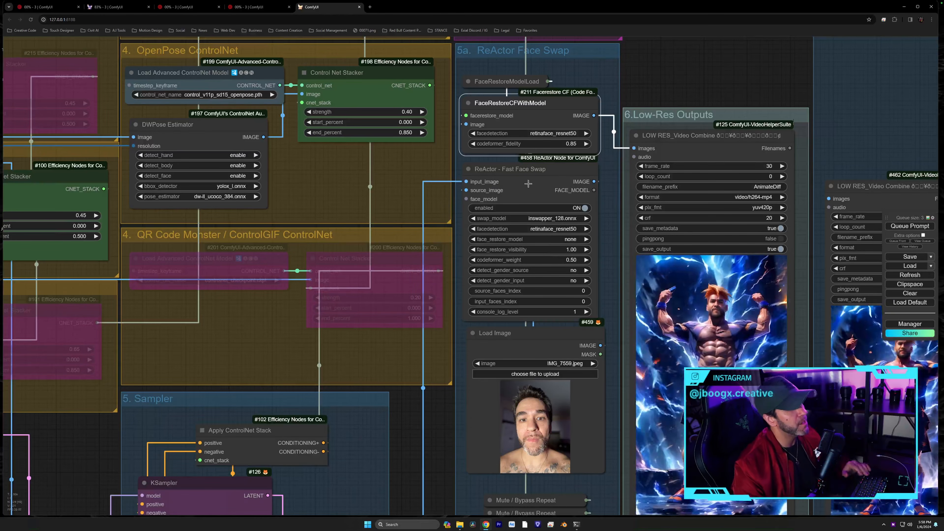
{"action": "left_click", "coordinate": [522, 179]}
{"action": "left_click_drag", "start_coordinate": [611, 222], "coordinate": [606, 166]}
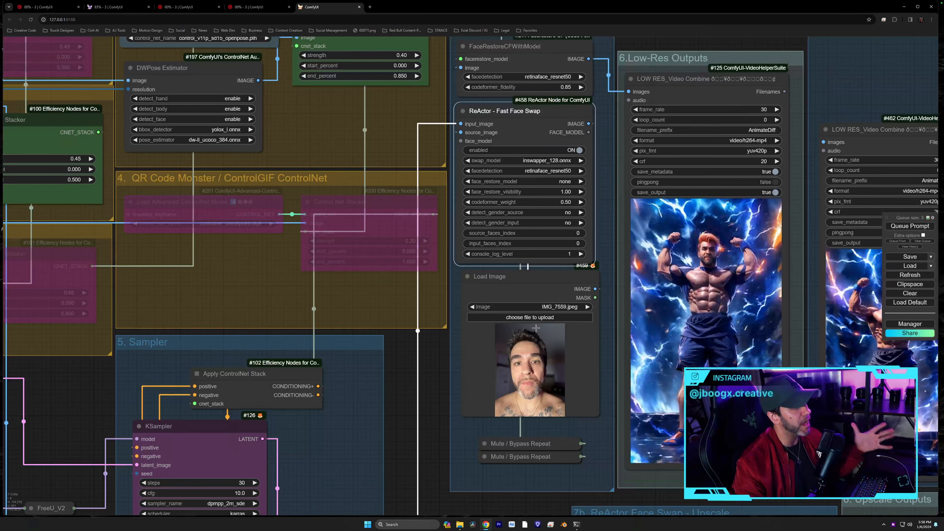
{"action": "left_click_drag", "start_coordinate": [604, 235], "coordinate": [600, 239]}
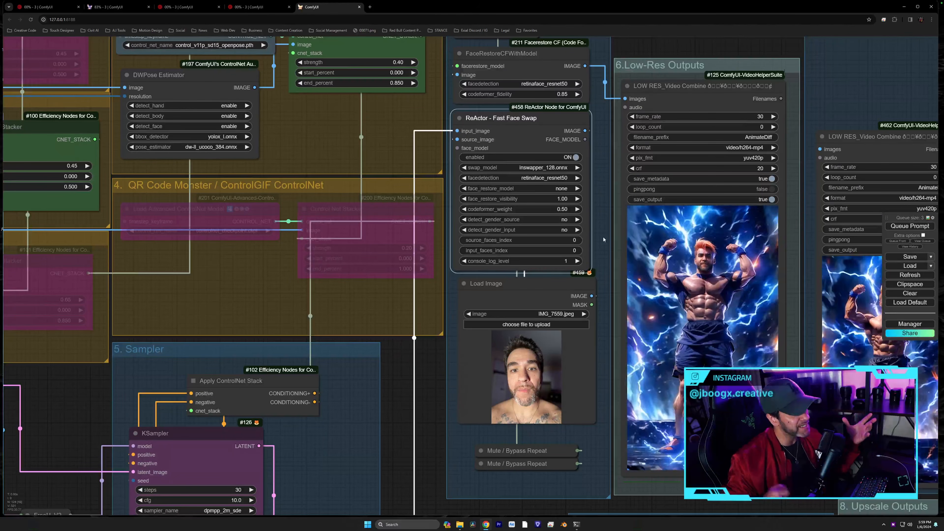
{"action": "left_click_drag", "start_coordinate": [604, 239], "coordinate": [604, 330]}
{"action": "left_click", "coordinate": [478, 145]}
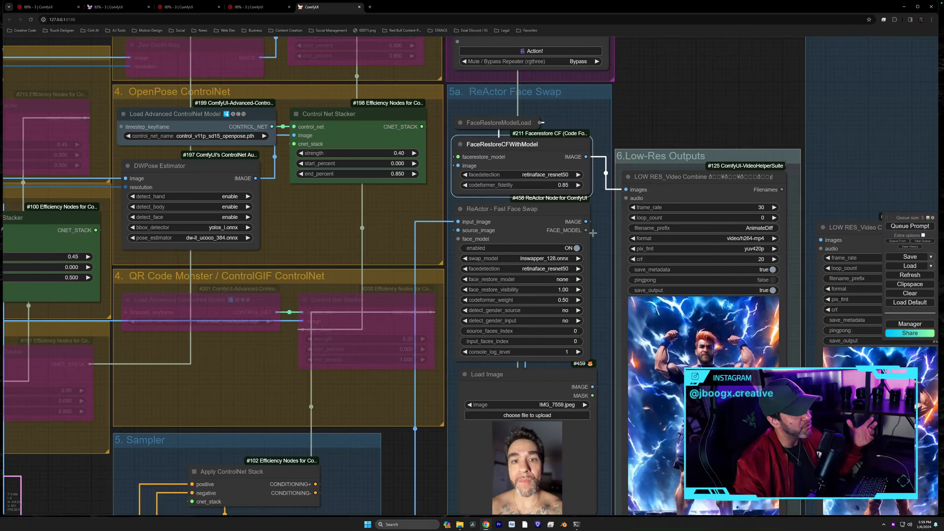
{"action": "left_click_drag", "start_coordinate": [601, 304], "coordinate": [598, 243]}
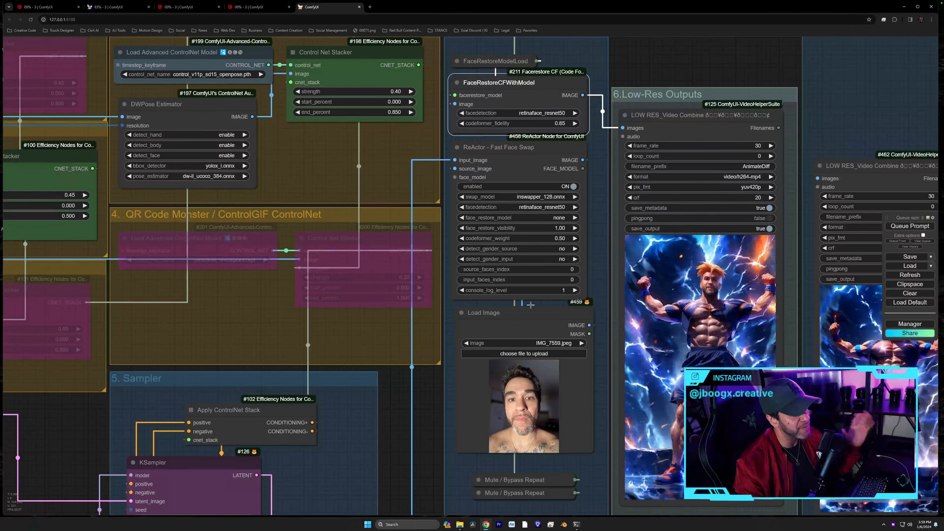
{"action": "left_click_drag", "start_coordinate": [590, 260], "coordinate": [582, 233]}
{"action": "scroll", "coordinate": [583, 233], "scroll_direction": "up", "scroll_amount": 4}
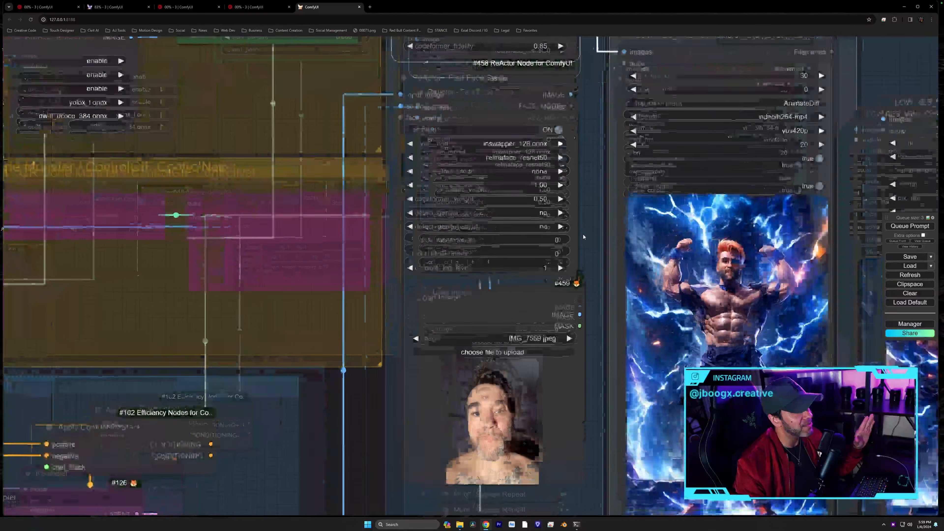
{"action": "left_click_drag", "start_coordinate": [588, 223], "coordinate": [446, 251]}
{"action": "scroll", "coordinate": [447, 289], "scroll_direction": "up", "scroll_amount": 5}
{"action": "left_click_drag", "start_coordinate": [447, 288], "coordinate": [437, 206]}
{"action": "scroll", "coordinate": [448, 266], "scroll_direction": "down", "scroll_amount": 1}
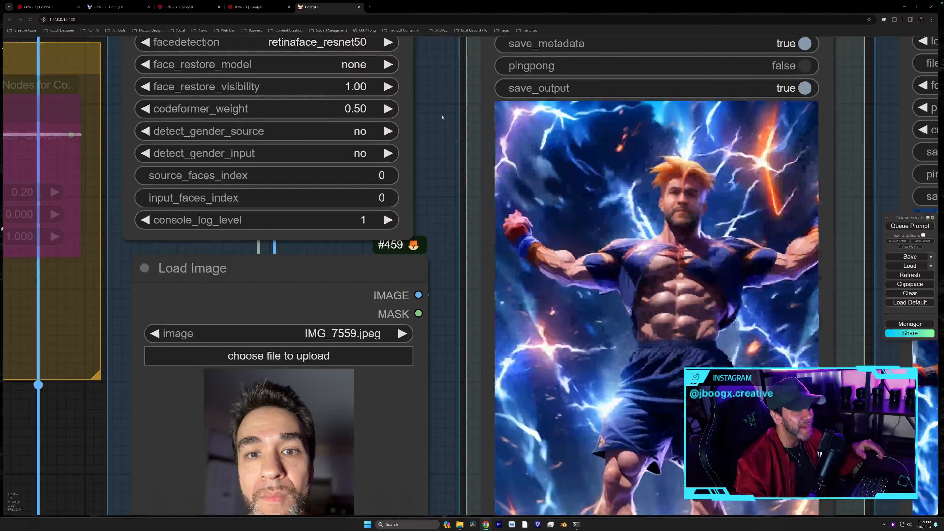
{"action": "scroll", "coordinate": [446, 130], "scroll_direction": "down", "scroll_amount": 5}
{"action": "scroll", "coordinate": [446, 129], "scroll_direction": "down", "scroll_amount": 2}
{"action": "left_click_drag", "start_coordinate": [446, 130], "coordinate": [512, 311]}
{"action": "scroll", "coordinate": [372, 277], "scroll_direction": "down", "scroll_amount": 5}
{"action": "left_click_drag", "start_coordinate": [467, 78], "coordinate": [678, 201]}
{"action": "scroll", "coordinate": [482, 203], "scroll_direction": "up", "scroll_amount": 5}
{"action": "scroll", "coordinate": [482, 203], "scroll_direction": "up", "scroll_amount": 5}
{"action": "scroll", "coordinate": [656, 251], "scroll_direction": "down", "scroll_amount": 4}
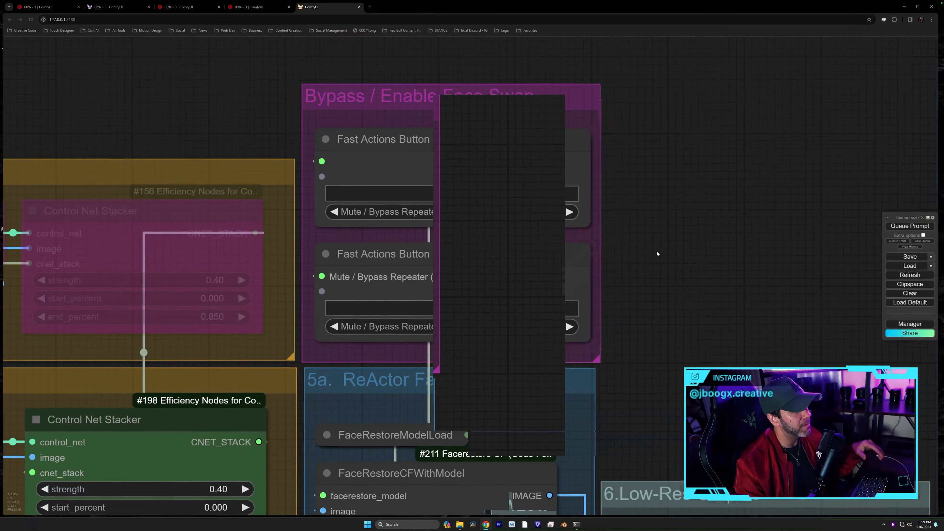
{"action": "scroll", "coordinate": [656, 255], "scroll_direction": "up", "scroll_amount": 2}
{"action": "scroll", "coordinate": [657, 254], "scroll_direction": "up", "scroll_amount": 3}
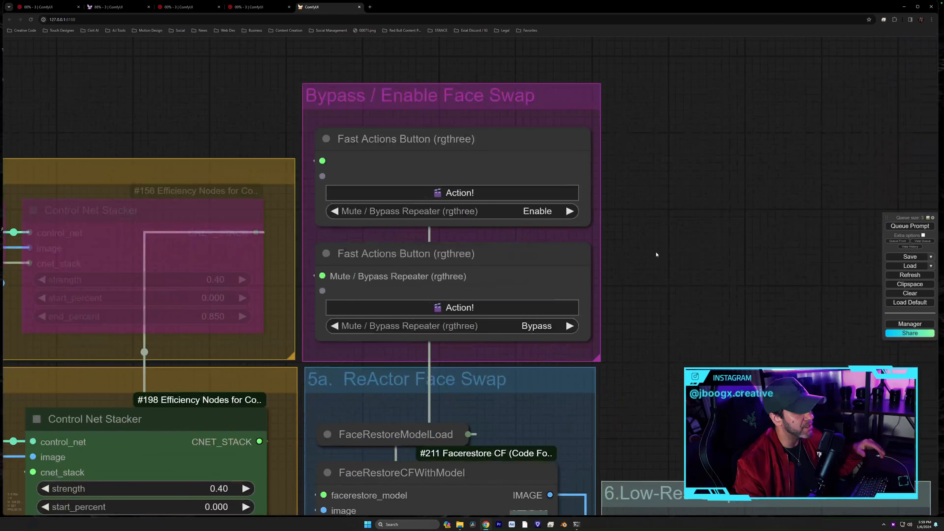
{"action": "scroll", "coordinate": [621, 382], "scroll_direction": "down", "scroll_amount": 5}
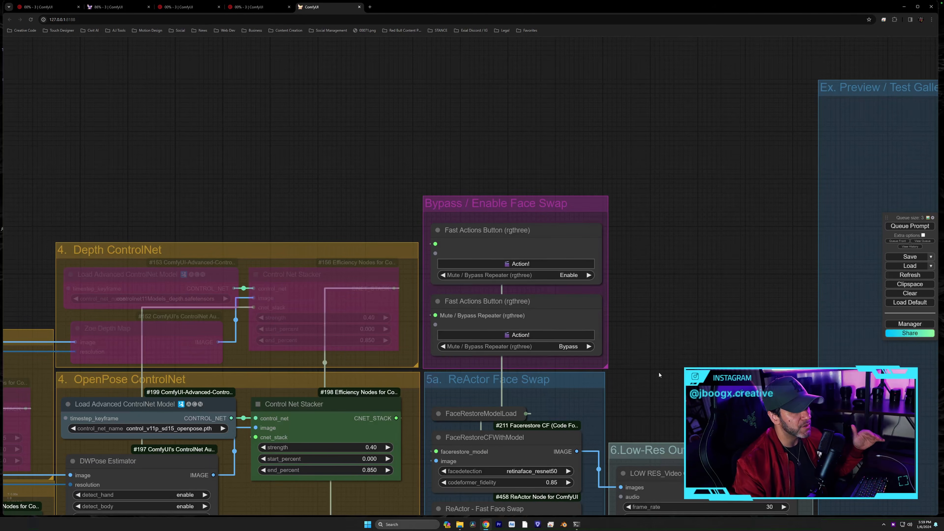
{"action": "left_click_drag", "start_coordinate": [659, 379], "coordinate": [662, 150]}
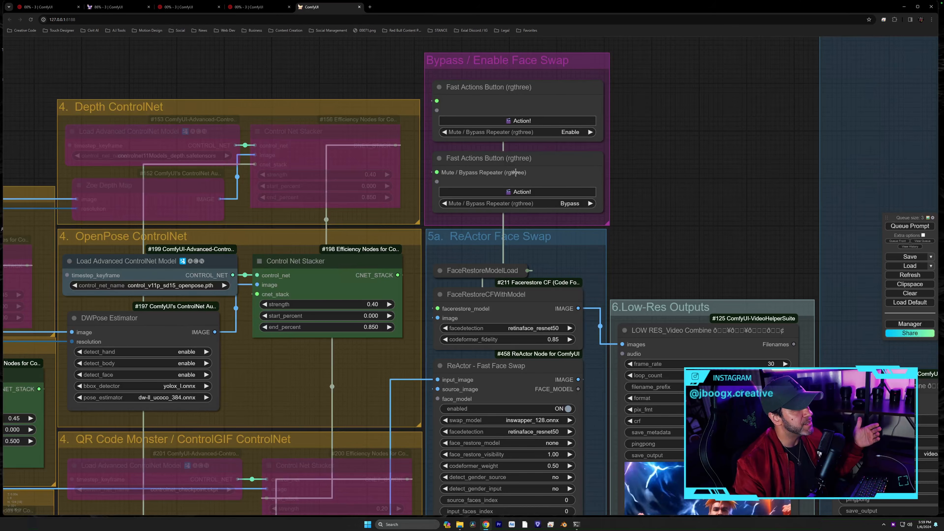
{"action": "left_click_drag", "start_coordinate": [630, 181], "coordinate": [624, 41]}
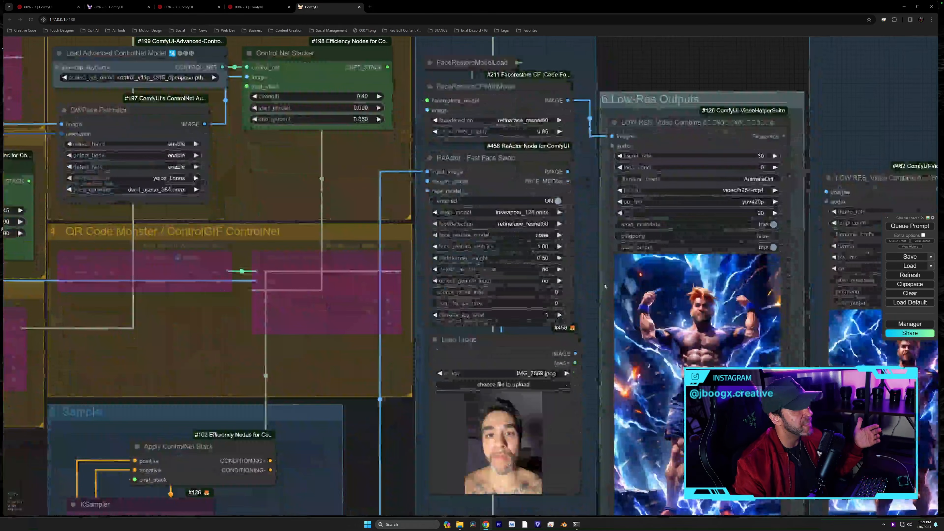
{"action": "left_click_drag", "start_coordinate": [588, 264], "coordinate": [576, 100]}
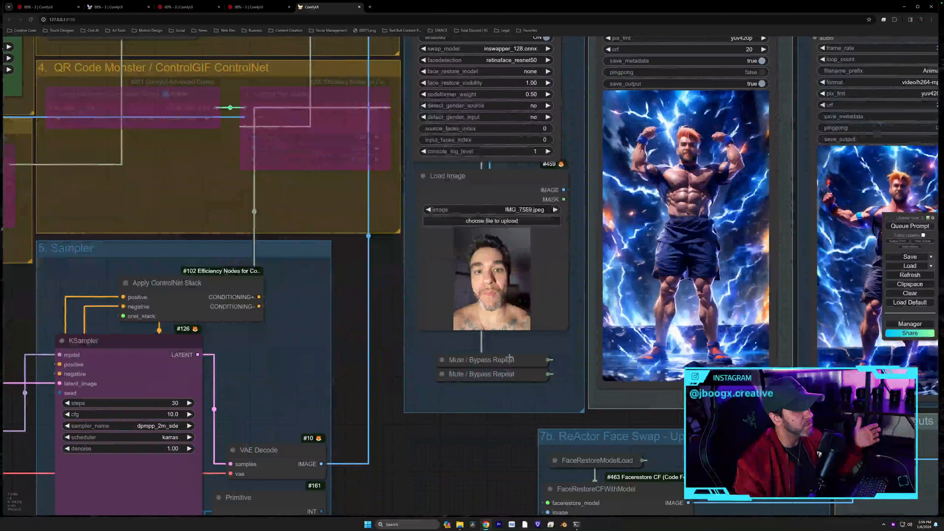
{"action": "left_click_drag", "start_coordinate": [572, 76], "coordinate": [587, 514]}
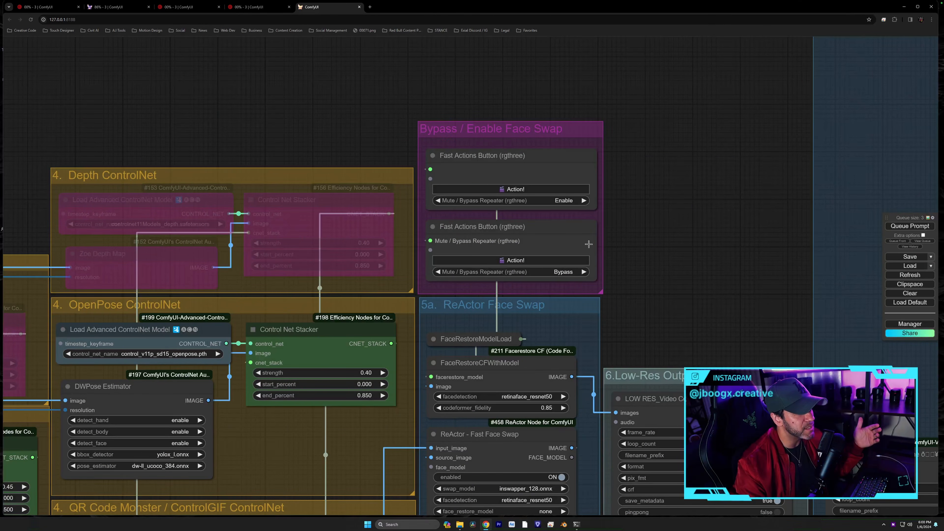
{"action": "left_click", "coordinate": [519, 261]}
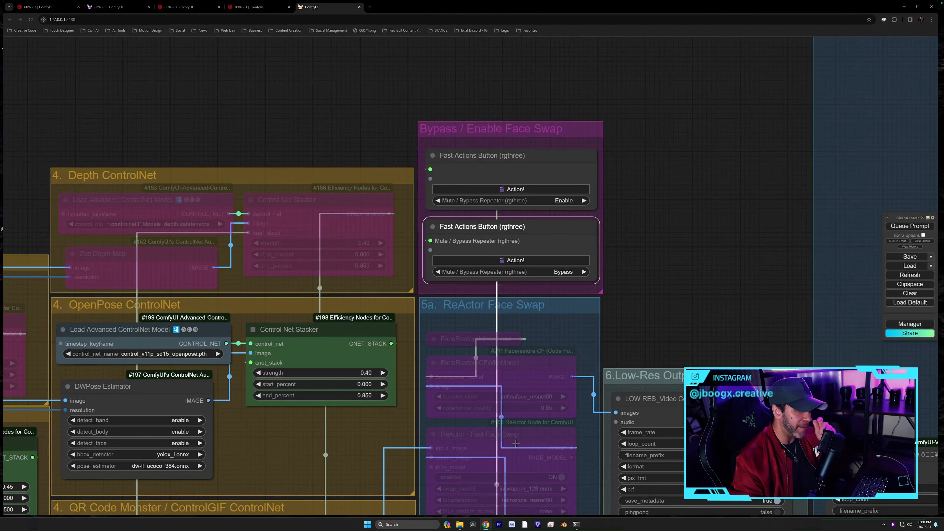
{"action": "left_click", "coordinate": [520, 189]}
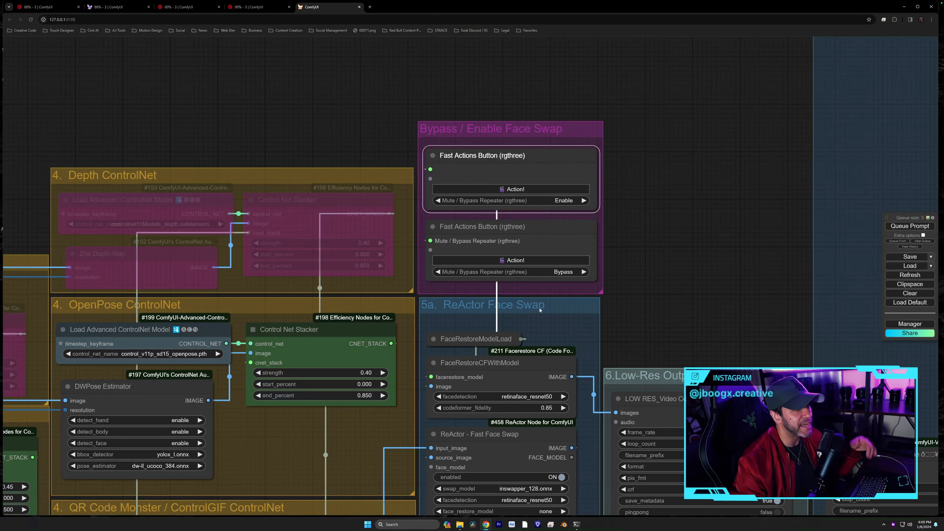
{"action": "left_click_drag", "start_coordinate": [564, 320], "coordinate": [485, 95]}
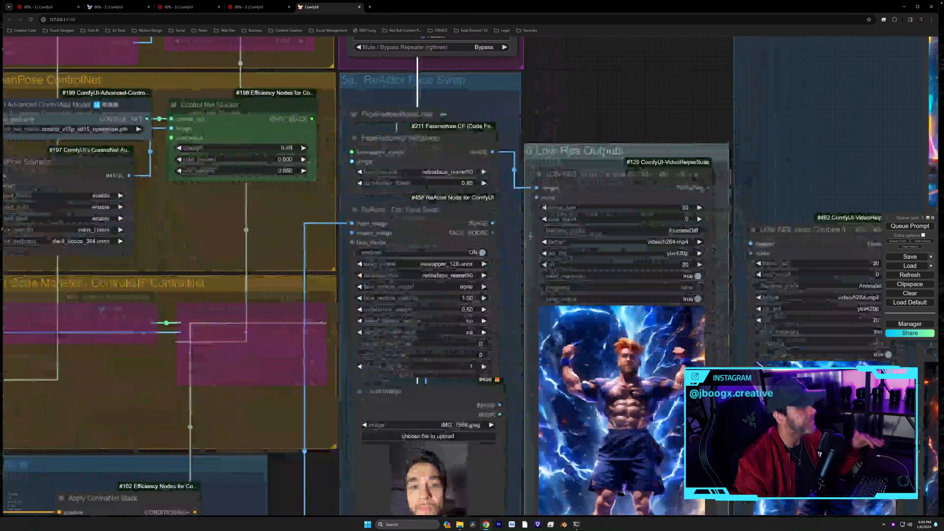
{"action": "left_click_drag", "start_coordinate": [511, 253], "coordinate": [392, 158]}
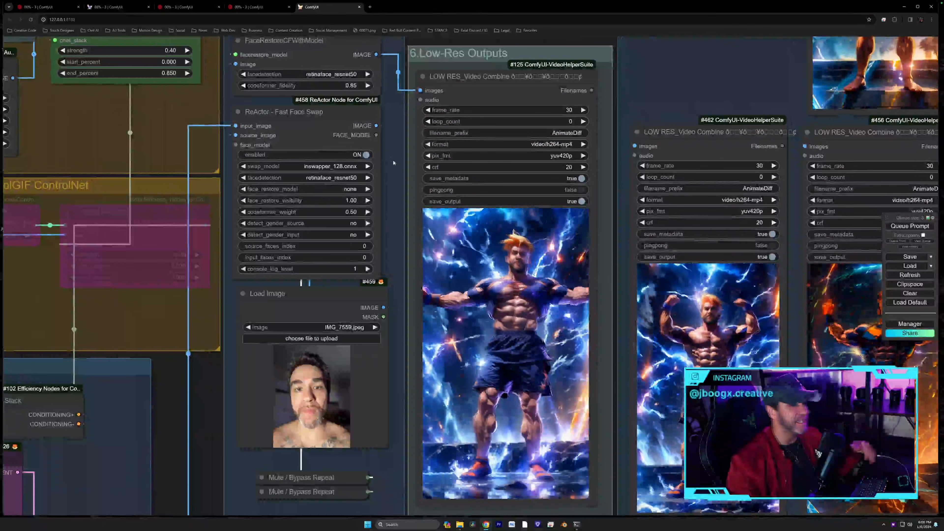
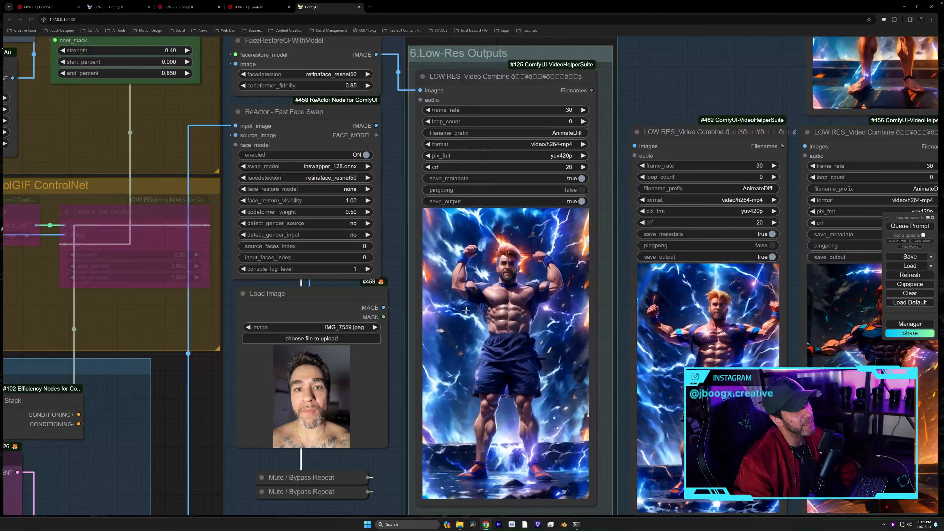
- Pan to the Low-Res Outputs Video Combine row and delete an accidental duplicate of node #125
{"action": "left_click_drag", "start_coordinate": [649, 71], "coordinate": [521, 82]}
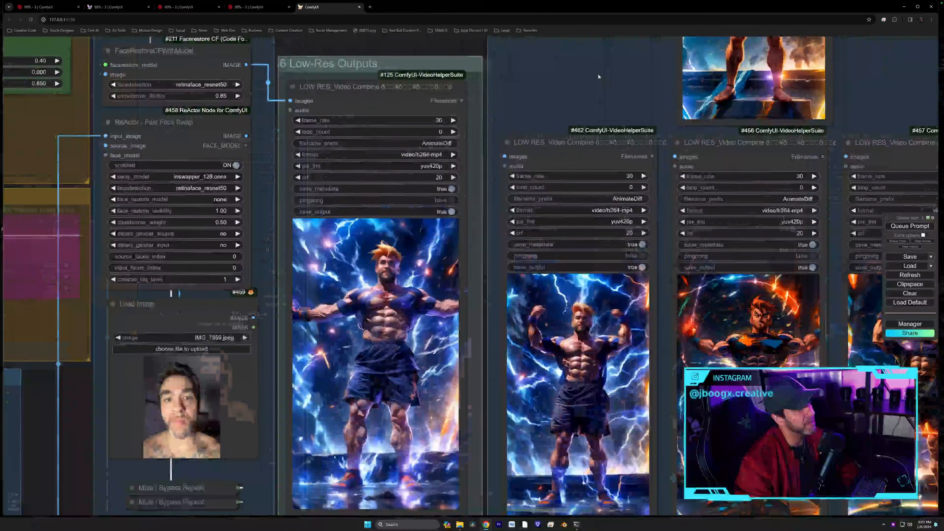
{"action": "scroll", "coordinate": [598, 75], "scroll_direction": "down", "scroll_amount": 6}
{"action": "left_click_drag", "start_coordinate": [607, 95], "coordinate": [457, 242]}
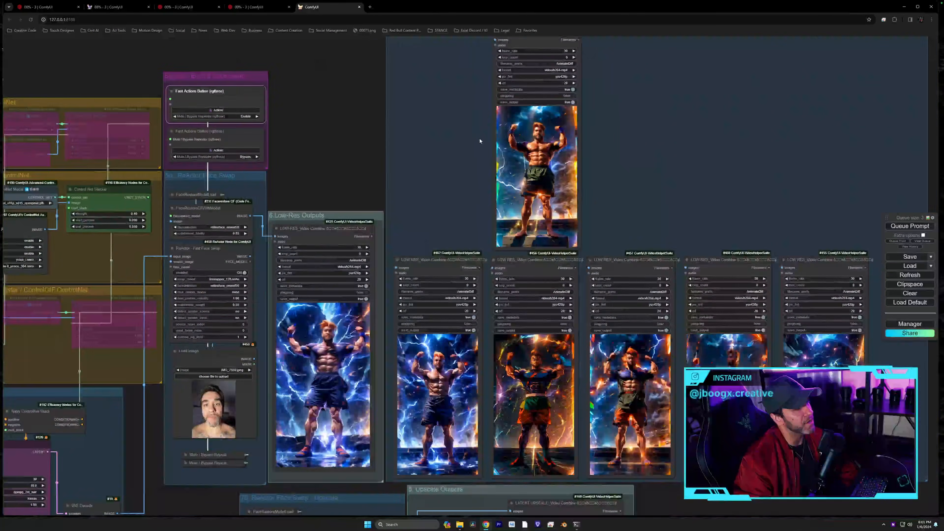
{"action": "scroll", "coordinate": [478, 138], "scroll_direction": "up", "scroll_amount": 3}
{"action": "left_click_drag", "start_coordinate": [466, 150], "coordinate": [458, 288]}
{"action": "scroll", "coordinate": [442, 136], "scroll_direction": "up", "scroll_amount": 5}
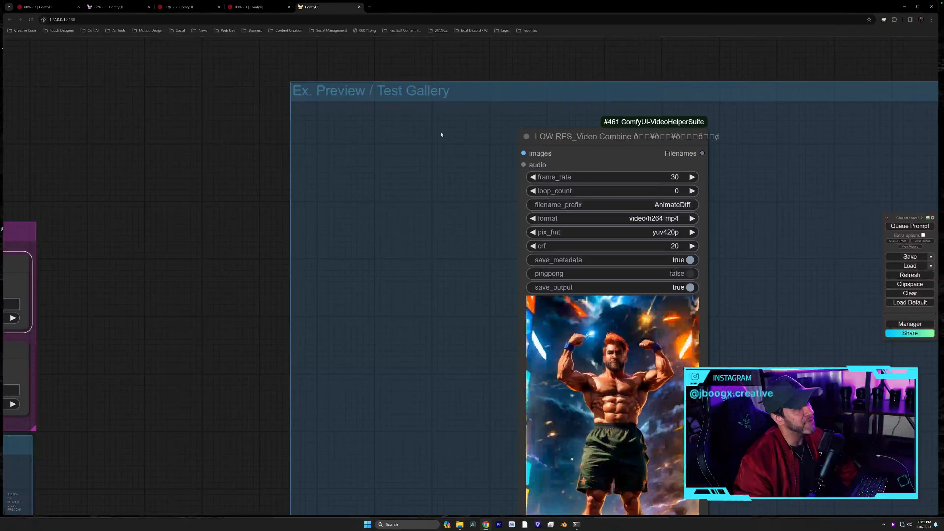
{"action": "left_click_drag", "start_coordinate": [419, 276], "coordinate": [413, 88]}
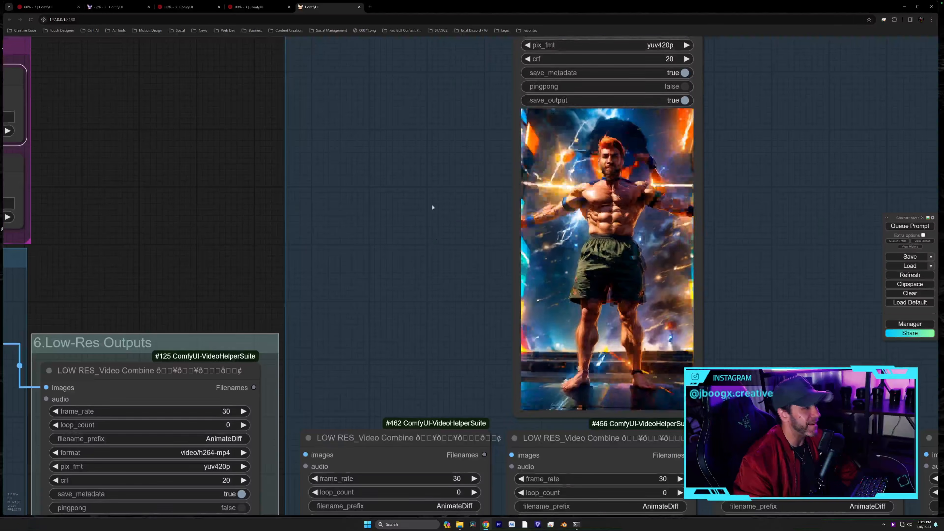
{"action": "left_click_drag", "start_coordinate": [434, 242], "coordinate": [419, 75]}
{"action": "mouse_move", "coordinate": [414, 171]}
{"action": "left_mouse_down"}
{"action": "mouse_move", "coordinate": [425, 86]}
{"action": "mouse_move", "coordinate": [452, 46]}
{"action": "left_mouse_up"}
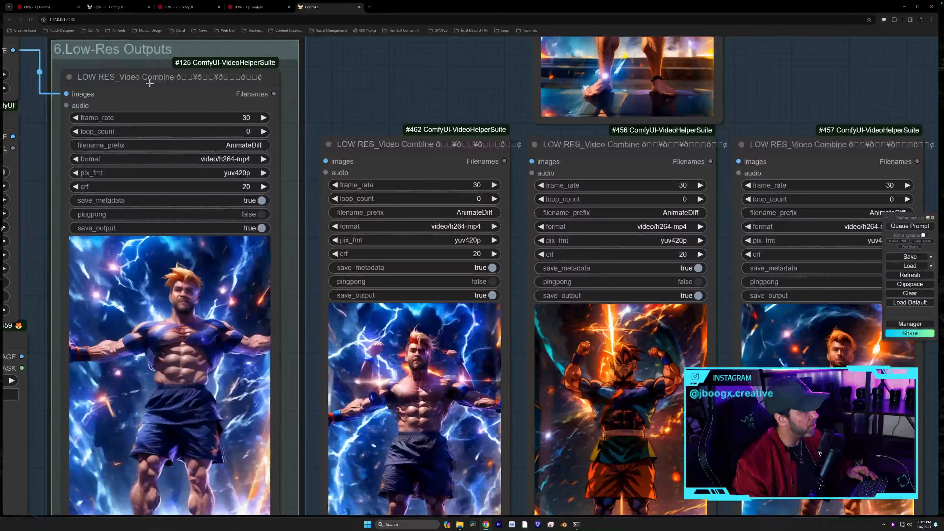
{"action": "left_click_drag", "start_coordinate": [143, 81], "coordinate": [324, 80]}
{"action": "key", "text": "Delete"}
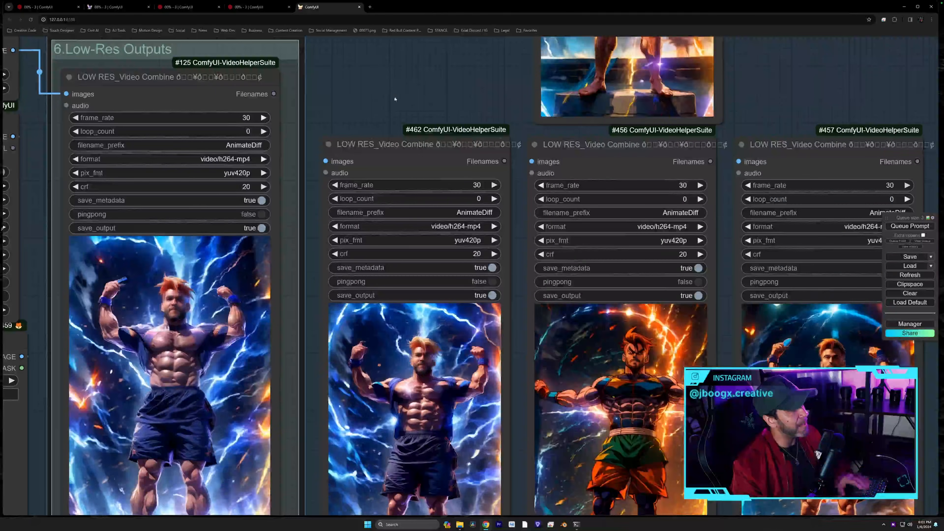
- Follow the row of Video Combine previews across the output area
{"action": "left_click_drag", "start_coordinate": [367, 64], "coordinate": [326, 22]}
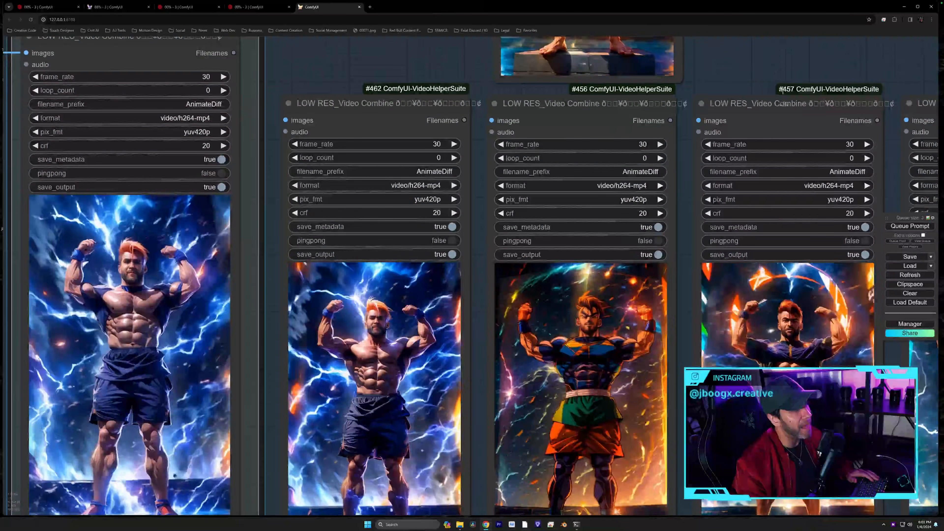
{"action": "scroll", "coordinate": [545, 61], "scroll_direction": "down", "scroll_amount": 5}
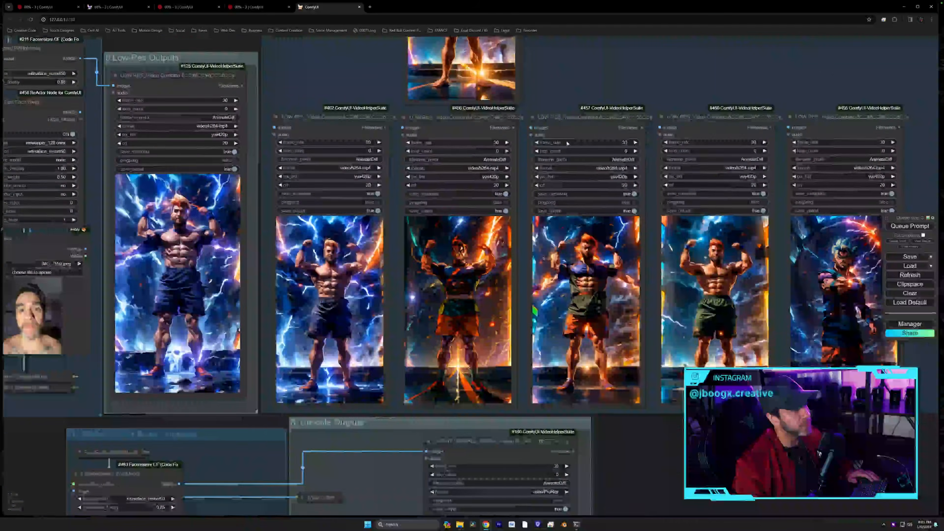
{"action": "scroll", "coordinate": [780, 330], "scroll_direction": "up", "scroll_amount": 4}
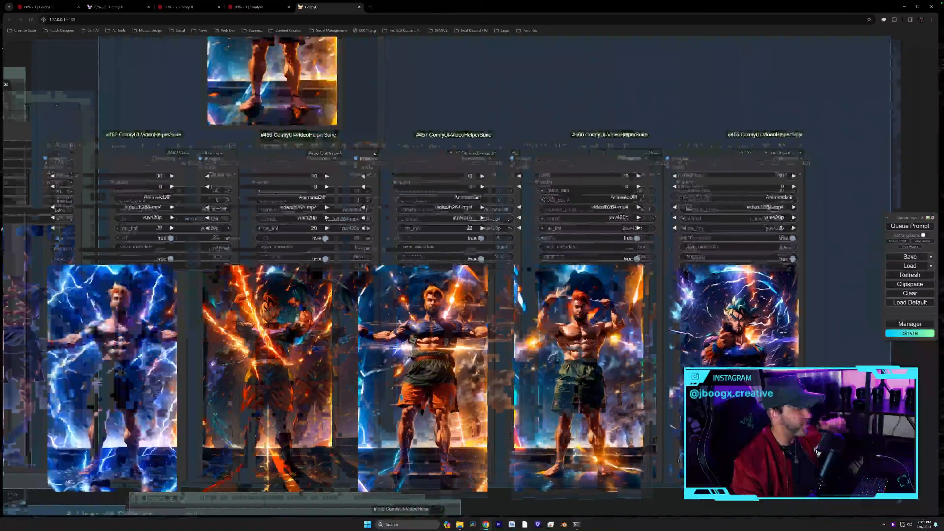
{"action": "scroll", "coordinate": [810, 329], "scroll_direction": "up", "scroll_amount": 2}
{"action": "scroll", "coordinate": [799, 334], "scroll_direction": "down", "scroll_amount": 1}
{"action": "left_click_drag", "start_coordinate": [790, 342], "coordinate": [725, 290]}
{"action": "scroll", "coordinate": [724, 290], "scroll_direction": "up", "scroll_amount": 3}
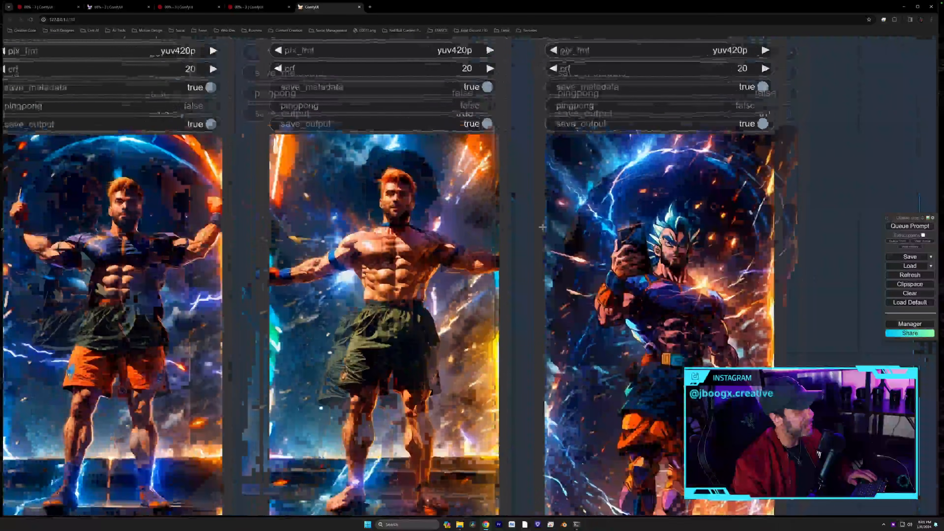
{"action": "scroll", "coordinate": [522, 225], "scroll_direction": "up", "scroll_amount": 2}
{"action": "left_click_drag", "start_coordinate": [521, 227], "coordinate": [559, 255]}
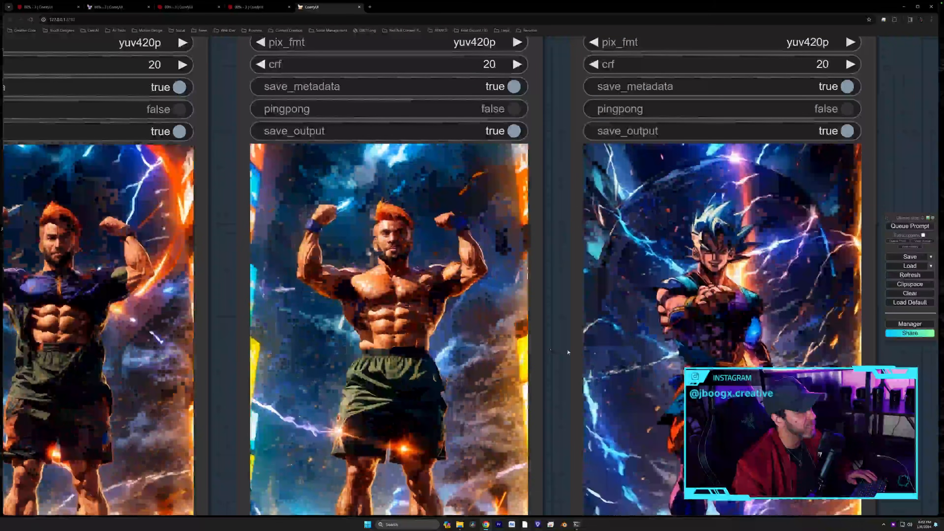
- Pan back to center the Load Image face photo and the first preview
{"action": "left_click_drag", "start_coordinate": [568, 351], "coordinate": [929, 367]}
{"action": "left_click_drag", "start_coordinate": [254, 289], "coordinate": [669, 295]}
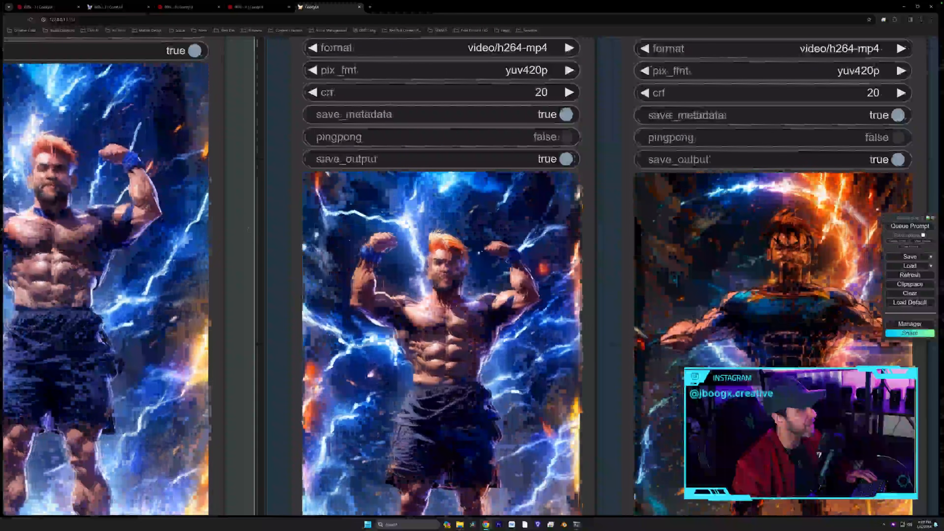
{"action": "left_click_drag", "start_coordinate": [251, 234], "coordinate": [682, 235]}
{"action": "left_click_drag", "start_coordinate": [564, 272], "coordinate": [622, 205]}
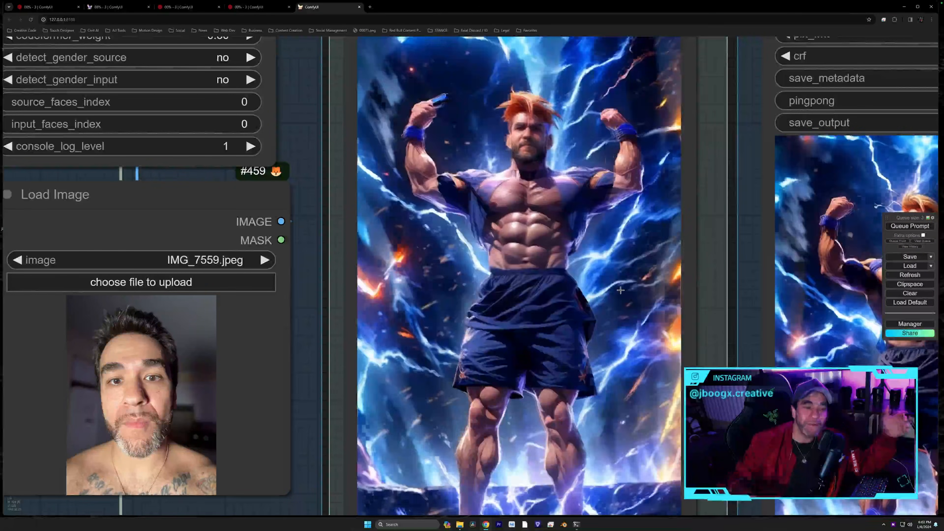
{"action": "scroll", "coordinate": [631, 288], "scroll_direction": "down", "scroll_amount": 5}
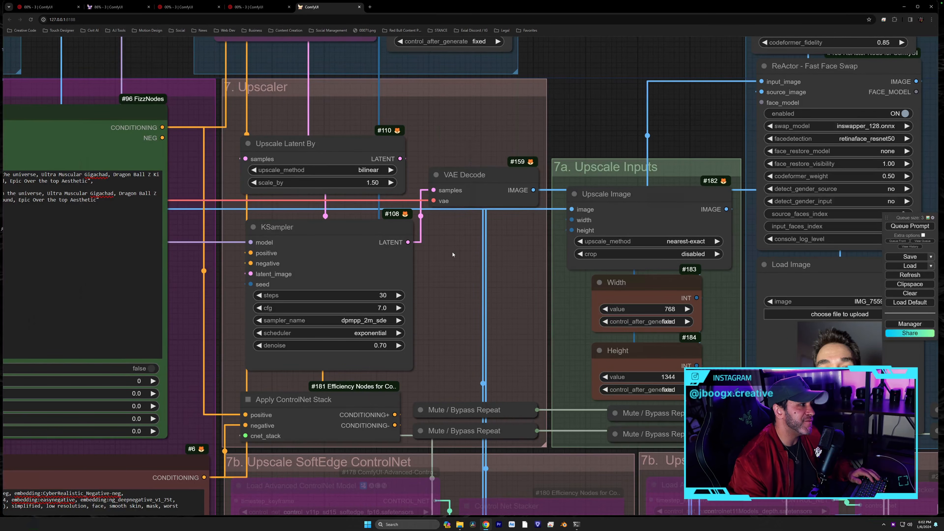
- Widen the Width (#183) and Height (#184) nodes so control_after_generate reads 'fixed'
{"action": "left_click_drag", "start_coordinate": [453, 254], "coordinate": [477, 242]}
{"action": "scroll", "coordinate": [477, 242], "scroll_direction": "up", "scroll_amount": 2}
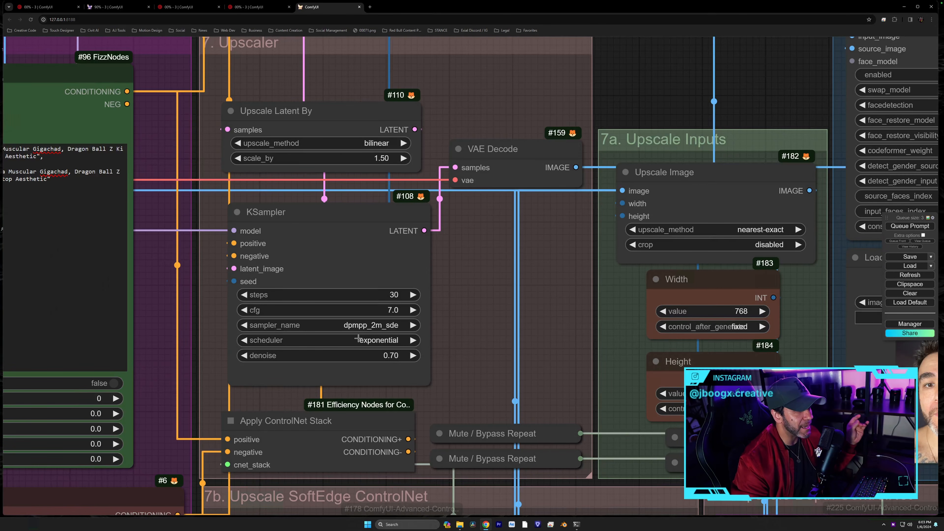
{"action": "left_click_drag", "start_coordinate": [551, 294], "coordinate": [322, 279]}
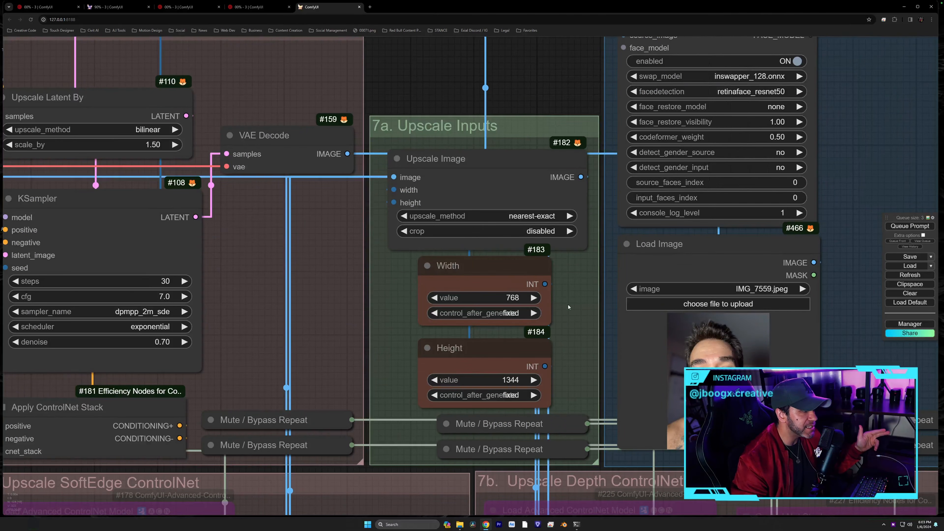
{"action": "left_click_drag", "start_coordinate": [549, 324], "coordinate": [568, 324]}
{"action": "left_click_drag", "start_coordinate": [548, 407], "coordinate": [567, 407]}
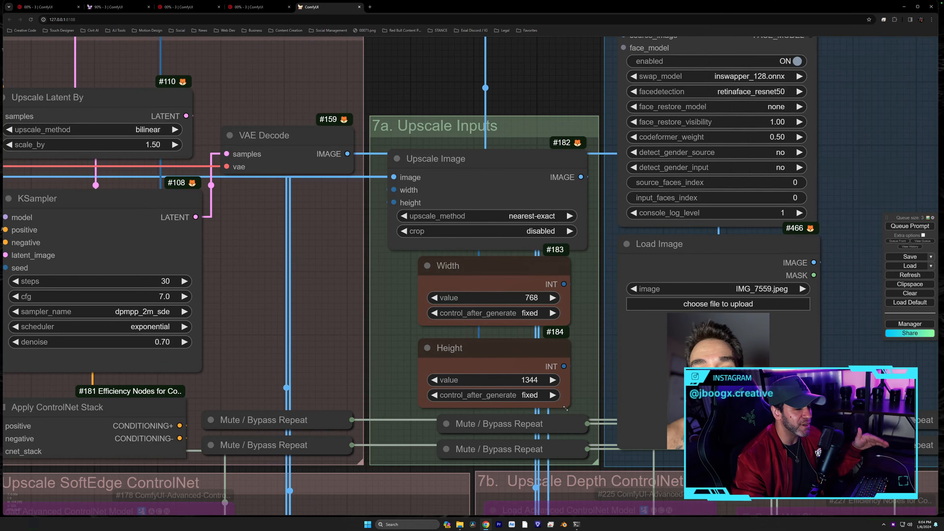
- Pan over to the ReActor Face Swap upscale group
{"action": "left_click_drag", "start_coordinate": [590, 315], "coordinate": [593, 313]}
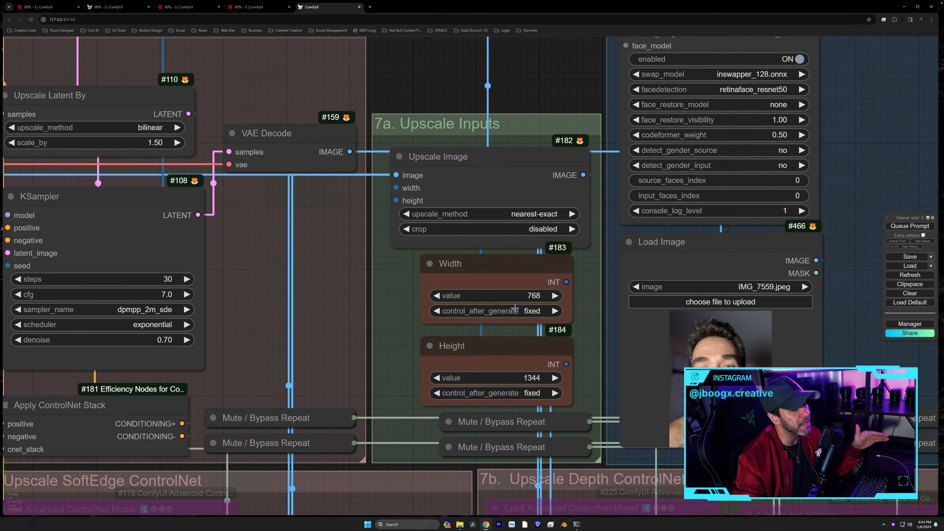
{"action": "scroll", "coordinate": [587, 284], "scroll_direction": "down", "scroll_amount": 4}
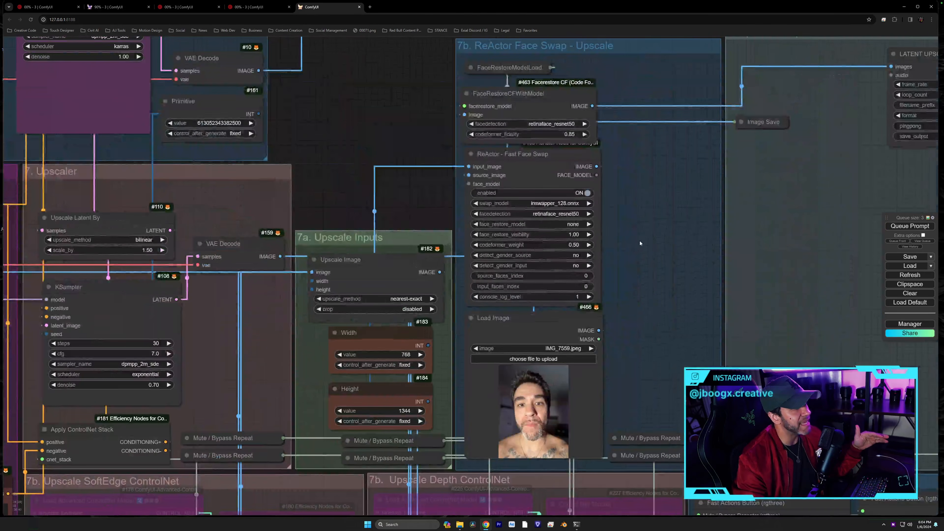
{"action": "left_click_drag", "start_coordinate": [640, 243], "coordinate": [580, 238]}
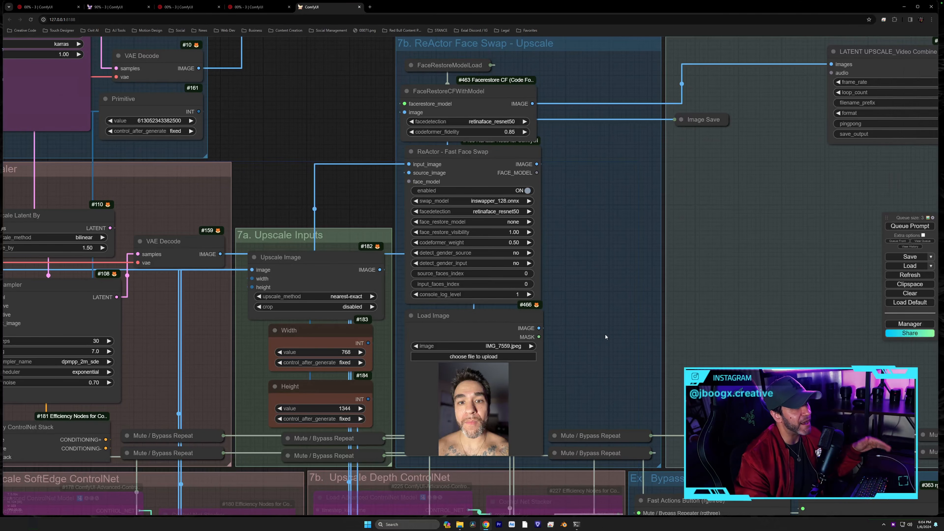
{"action": "left_click_drag", "start_coordinate": [576, 373], "coordinate": [748, 186]}
{"action": "left_click_drag", "start_coordinate": [644, 378], "coordinate": [687, 201]}
{"action": "scroll", "coordinate": [639, 231], "scroll_direction": "up", "scroll_amount": 1}
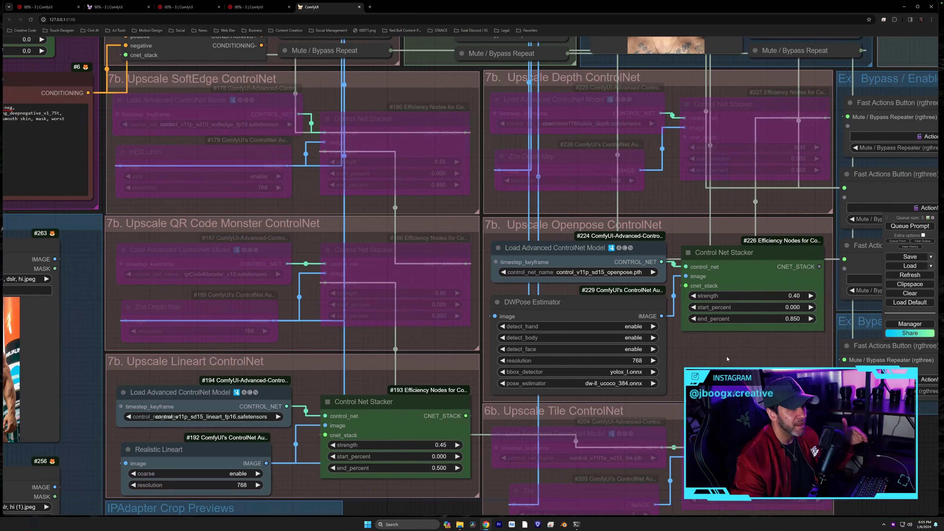
- Enable, then bypass again, all nodes in the Upscale SoftEdge ControlNet group
{"action": "scroll", "coordinate": [767, 354], "scroll_direction": "down", "scroll_amount": 3}
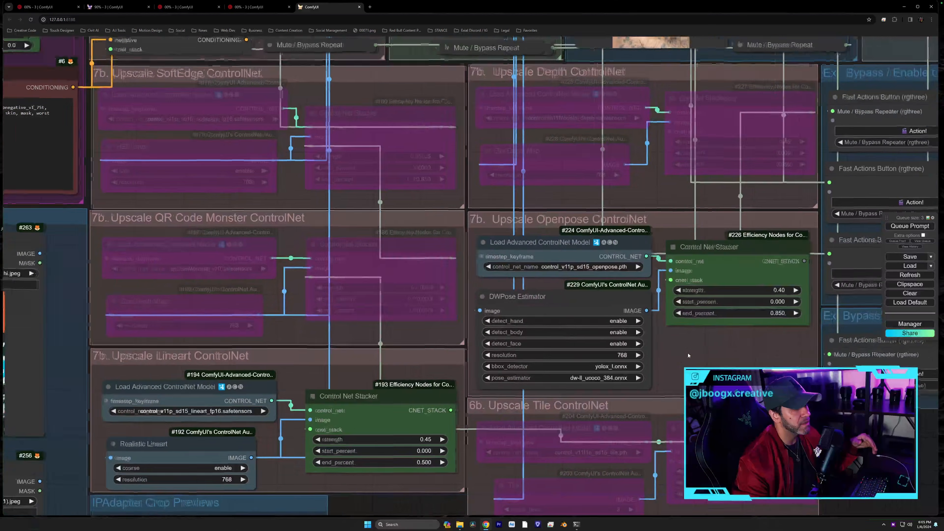
{"action": "left_click_drag", "start_coordinate": [671, 364], "coordinate": [664, 371]}
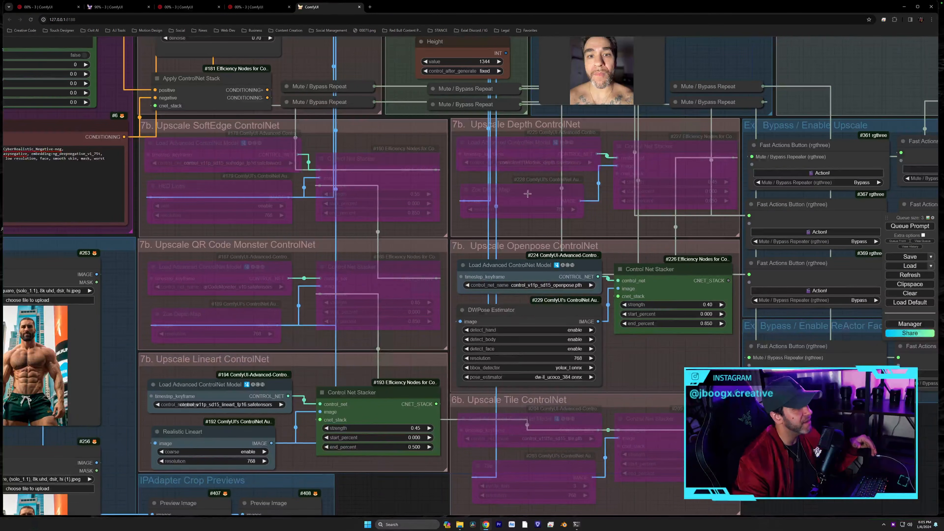
{"action": "right_click", "coordinate": [182, 128]}
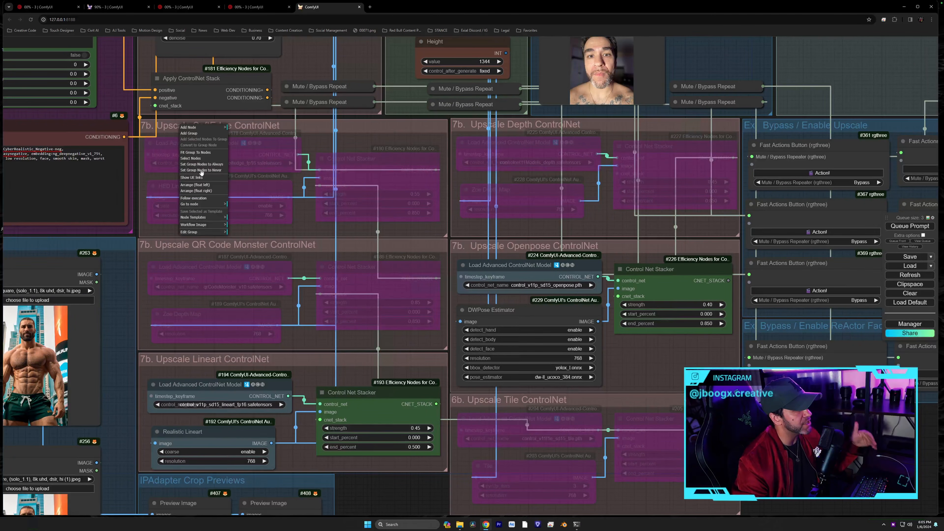
{"action": "left_click", "coordinate": [210, 164]}
{"action": "right_click", "coordinate": [186, 130]}
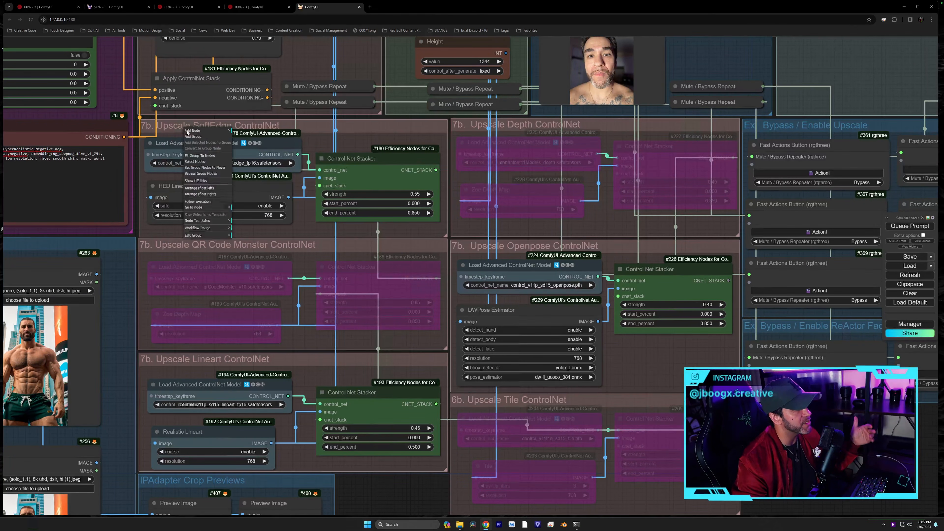
{"action": "left_click", "coordinate": [212, 174]}
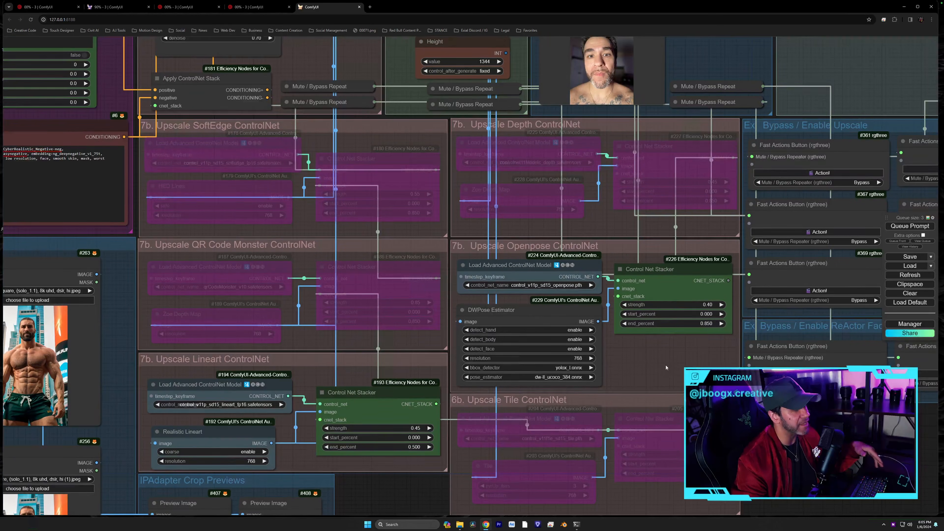
- Use Action! buttons to bypass upscale repeaters, width/height/resize nodes and the face-swap image loader
{"action": "left_click_drag", "start_coordinate": [666, 367], "coordinate": [666, 359]}
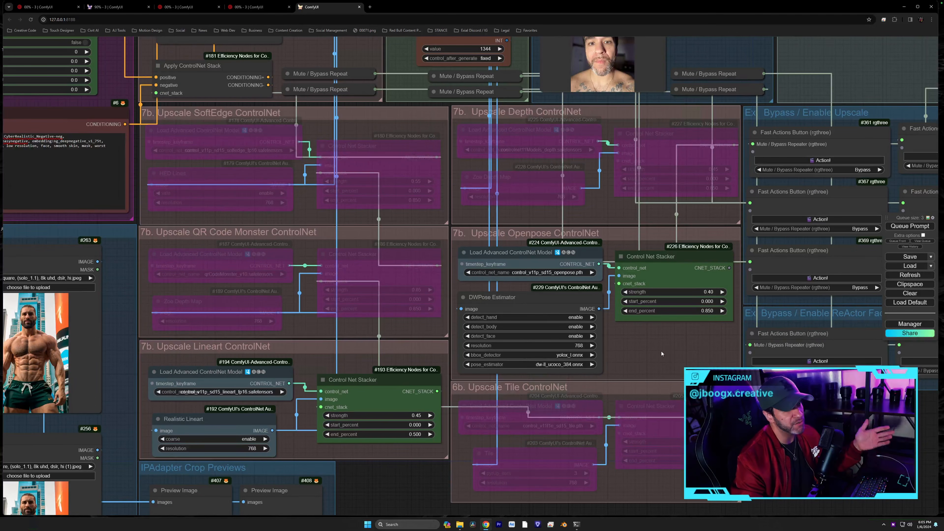
{"action": "left_click_drag", "start_coordinate": [605, 346], "coordinate": [277, 394]}
{"action": "left_click_drag", "start_coordinate": [807, 232], "coordinate": [688, 309]}
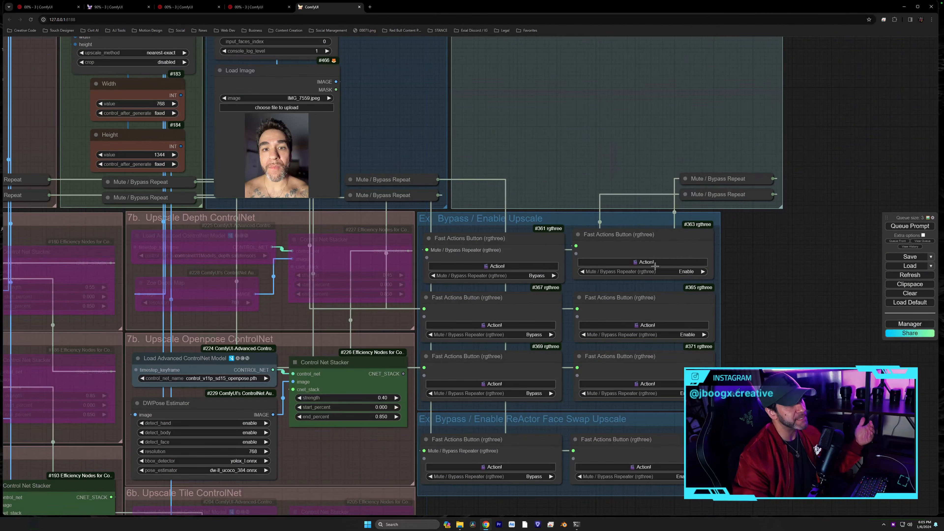
{"action": "left_click", "coordinate": [497, 266]}
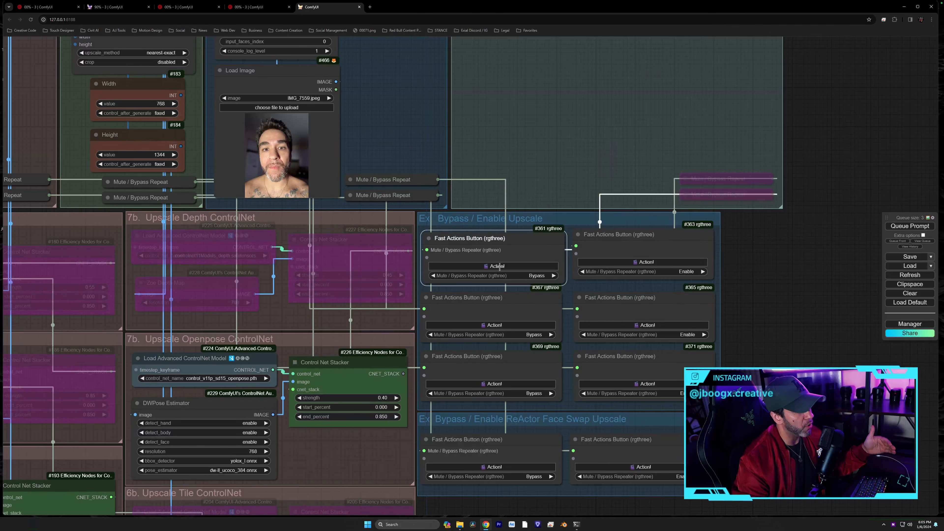
{"action": "left_click", "coordinate": [512, 324]}
{"action": "left_click", "coordinate": [520, 383]}
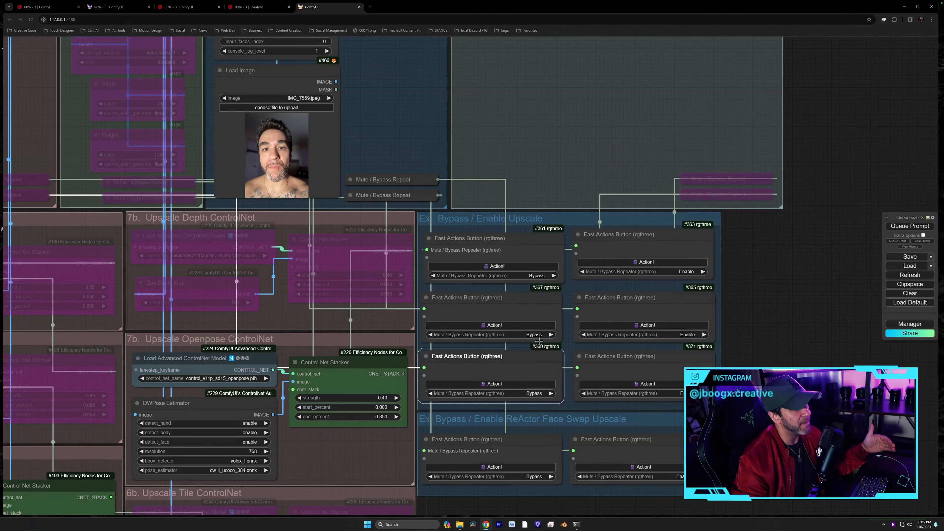
{"action": "left_click", "coordinate": [525, 467]}
{"action": "scroll", "coordinate": [525, 467], "scroll_direction": "down", "scroll_amount": 4}
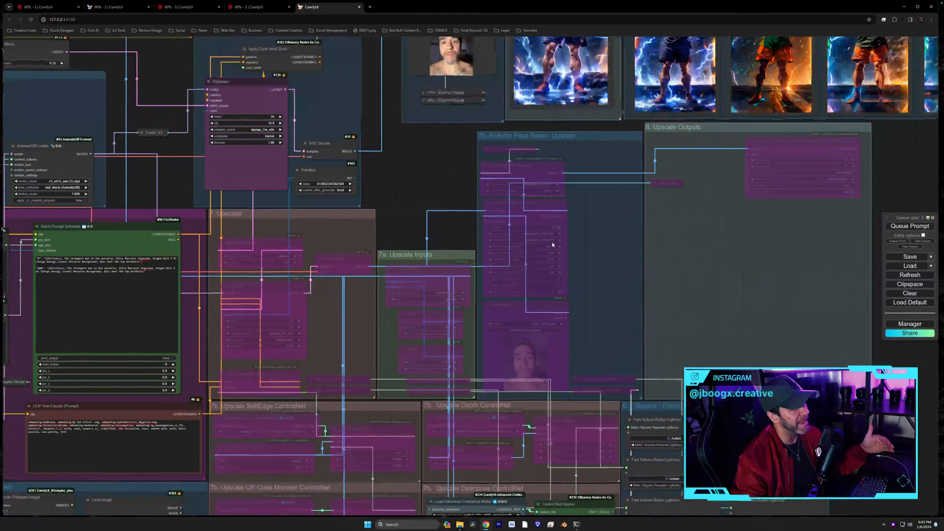
{"action": "left_click_drag", "start_coordinate": [551, 242], "coordinate": [510, 238]}
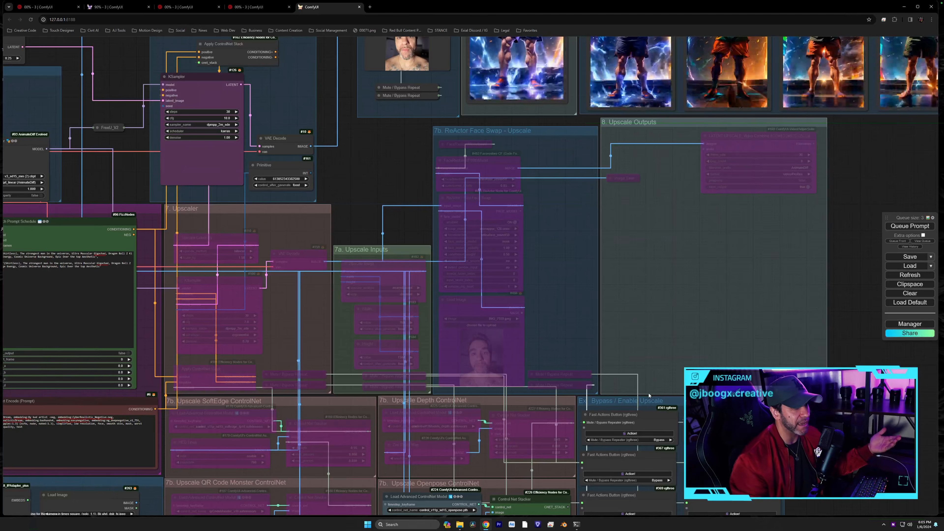
- Center the view on the 8. Upscale Outputs group's Video Combine and Image Save nodes
{"action": "left_click_drag", "start_coordinate": [680, 337], "coordinate": [642, 283]}
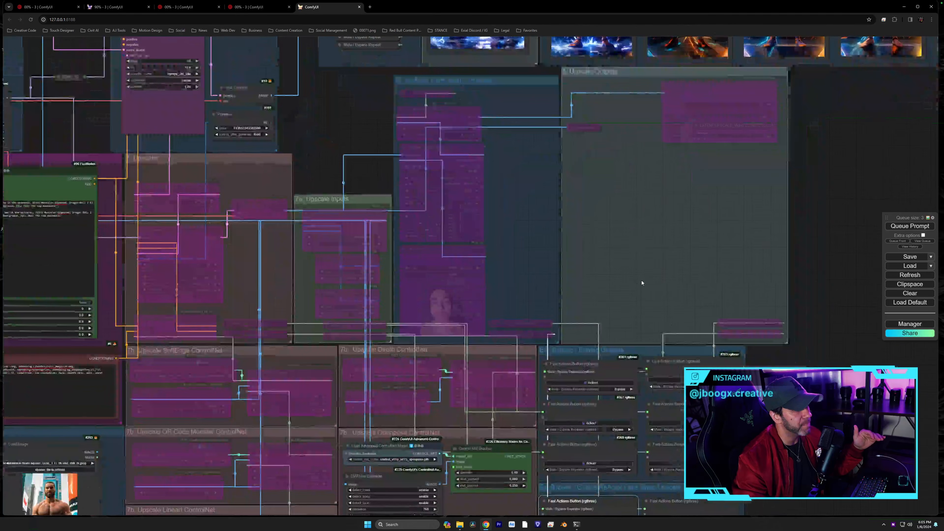
{"action": "left_click_drag", "start_coordinate": [637, 222], "coordinate": [599, 295]}
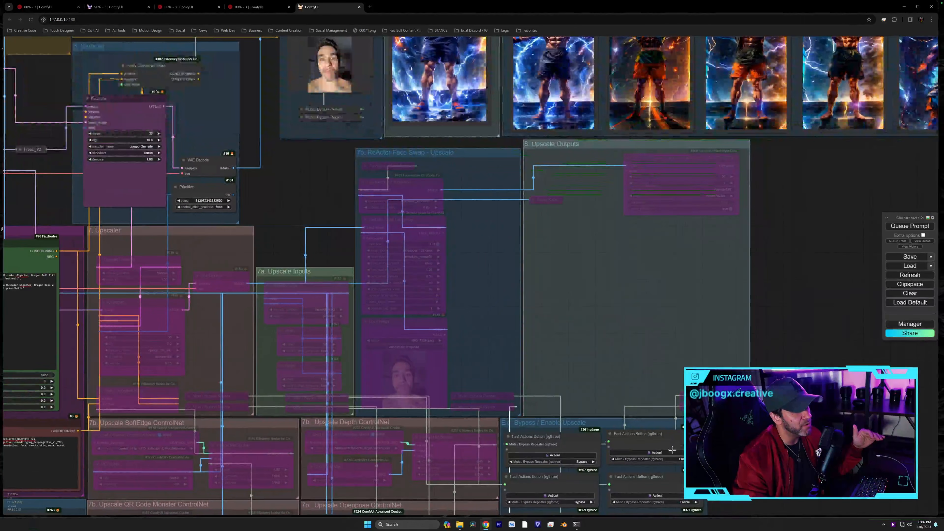
{"action": "scroll", "coordinate": [535, 335], "scroll_direction": "up", "scroll_amount": 8}
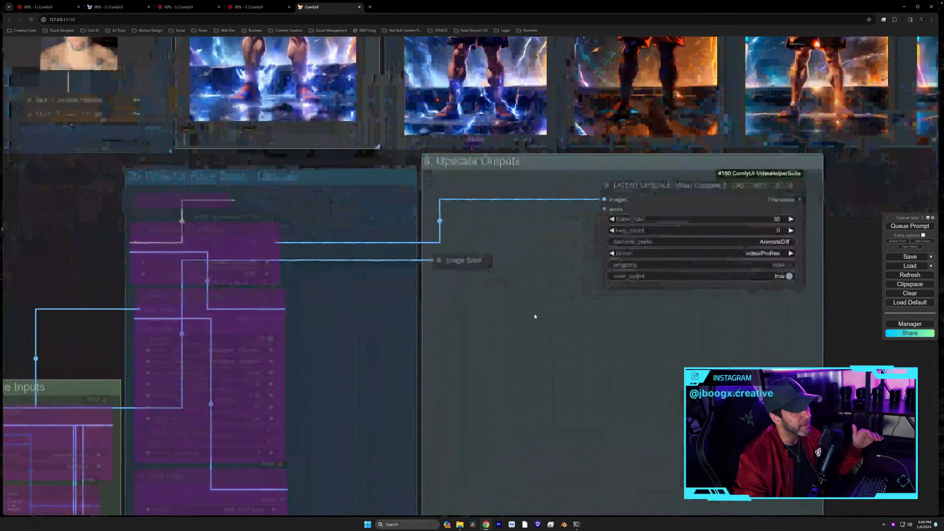
{"action": "scroll", "coordinate": [535, 314], "scroll_direction": "up", "scroll_amount": 5}
{"action": "left_click_drag", "start_coordinate": [536, 308], "coordinate": [413, 366]}
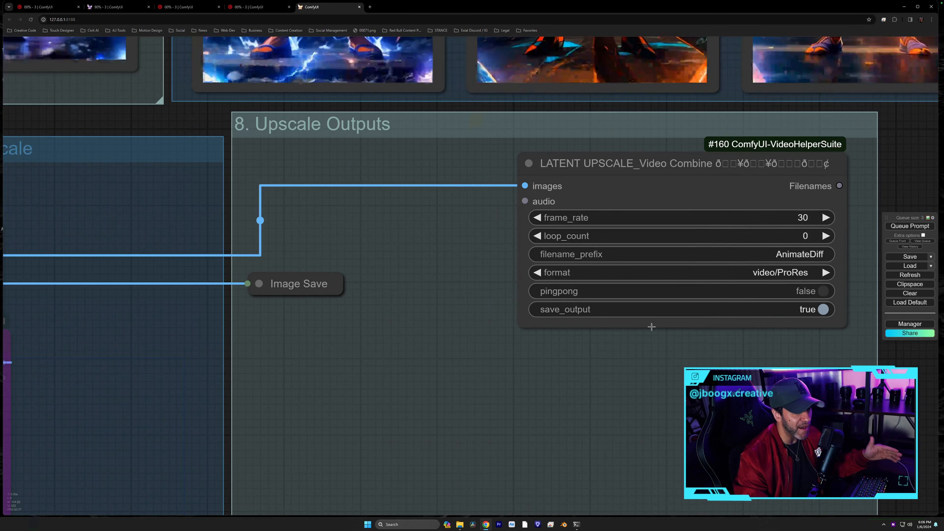
- Move the collapsed Image Save node up-right, briefly expand and recollapse it, then reselect it
{"action": "left_click_drag", "start_coordinate": [294, 279], "coordinate": [320, 269]}
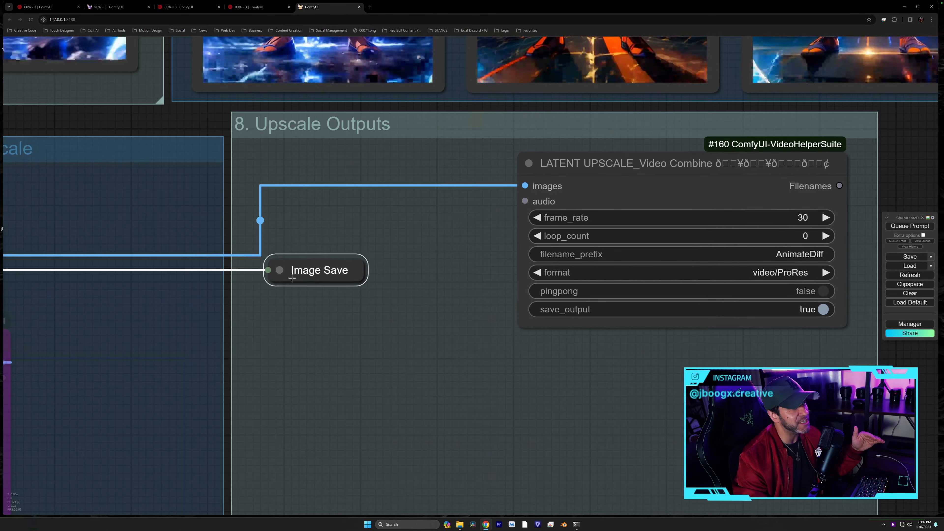
{"action": "left_click", "coordinate": [281, 270]}
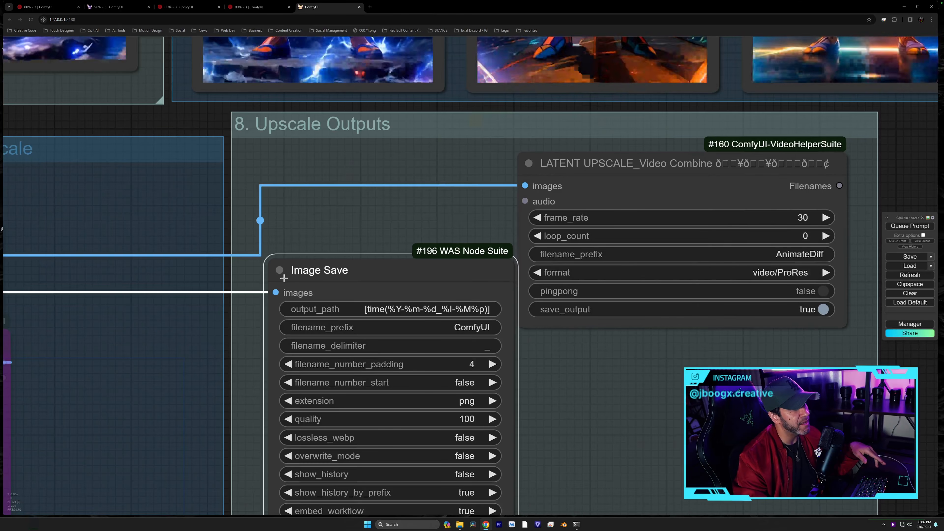
{"action": "left_click", "coordinate": [280, 271]}
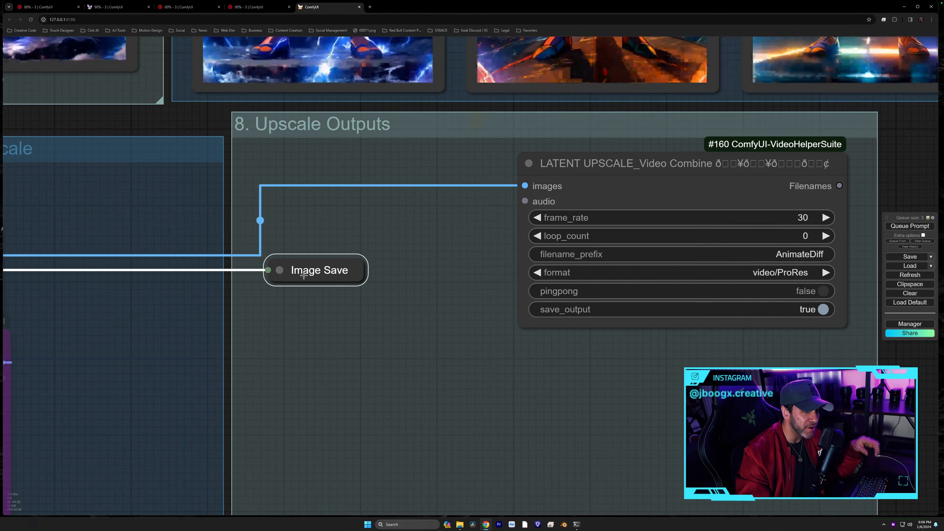
{"action": "left_click", "coordinate": [407, 333]}
{"action": "scroll", "coordinate": [413, 339], "scroll_direction": "down", "scroll_amount": 1}
{"action": "scroll", "coordinate": [412, 339], "scroll_direction": "down", "scroll_amount": 4}
{"action": "left_click_drag", "start_coordinate": [415, 343], "coordinate": [381, 285]}
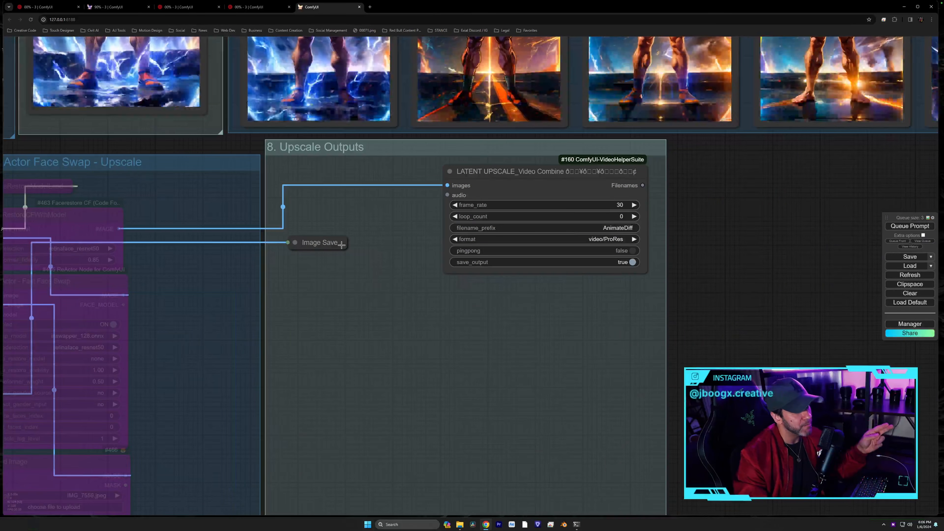
{"action": "left_click", "coordinate": [337, 244]}
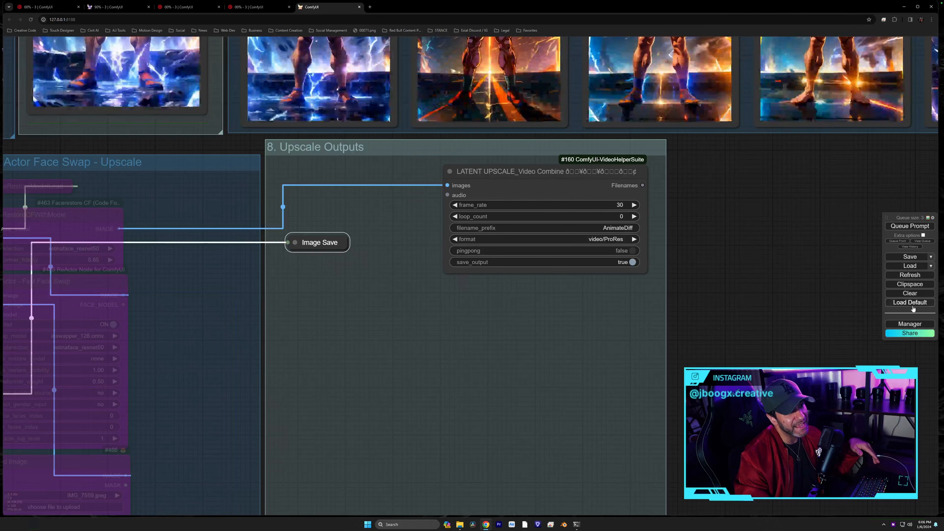
{"action": "left_click", "coordinate": [909, 324]}
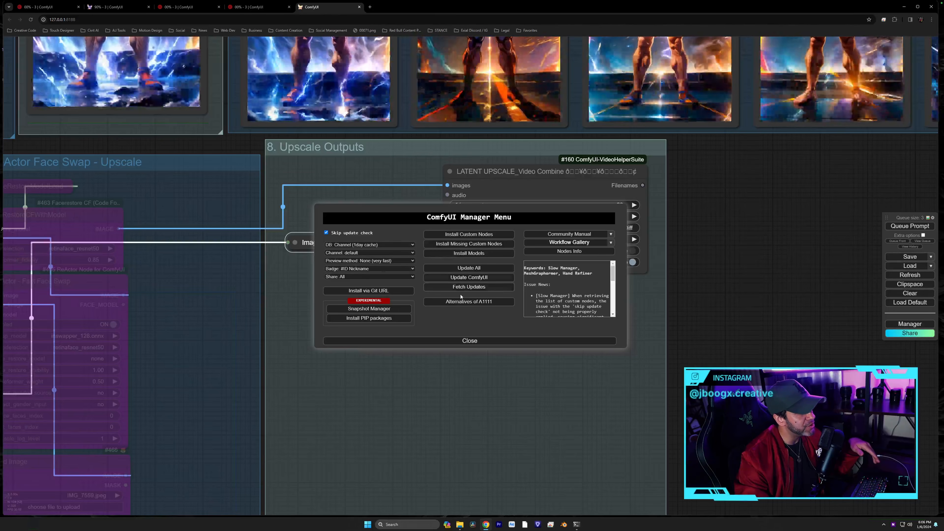
{"action": "left_click", "coordinate": [474, 234]}
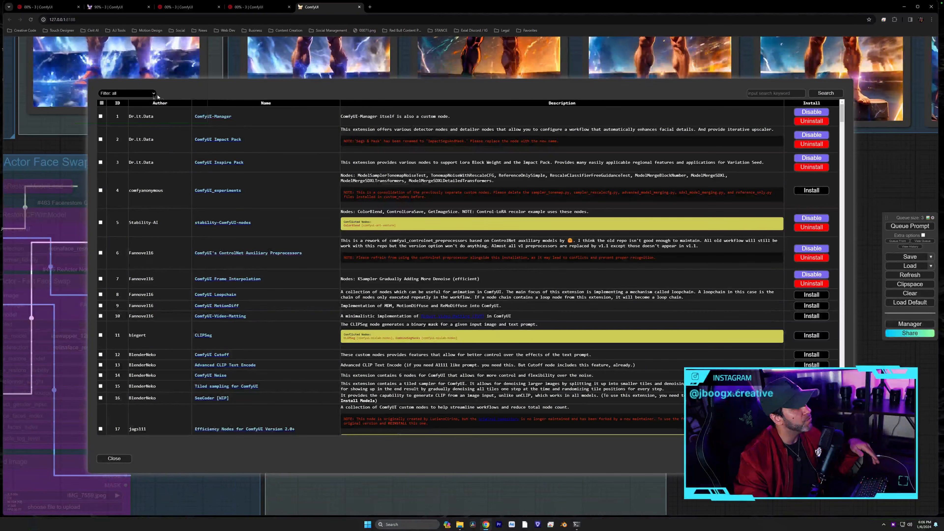
{"action": "left_click", "coordinate": [792, 94]}
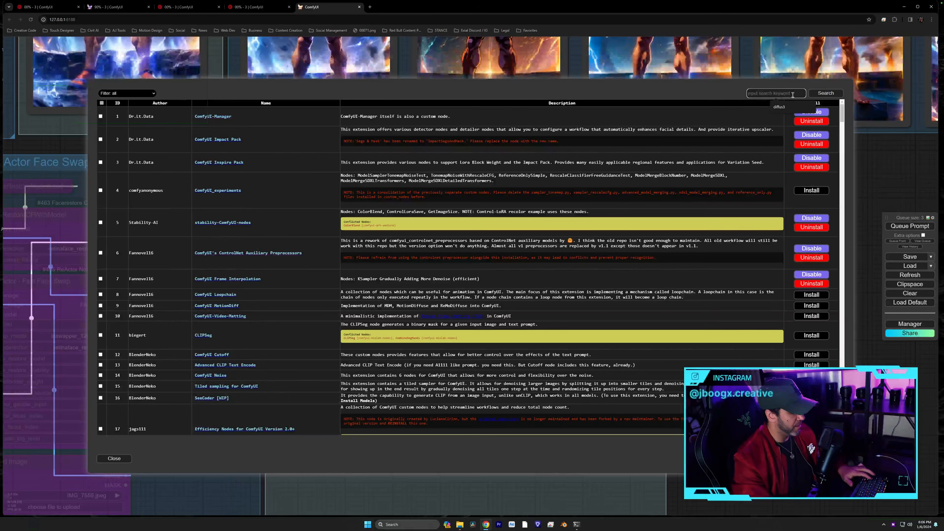
{"action": "type", "text": "WAS"}
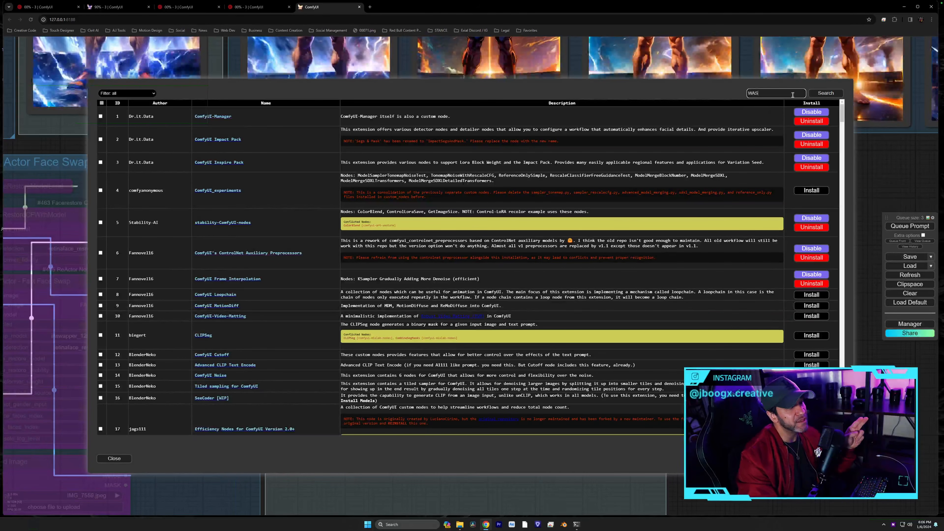
{"action": "key", "text": "Return"}
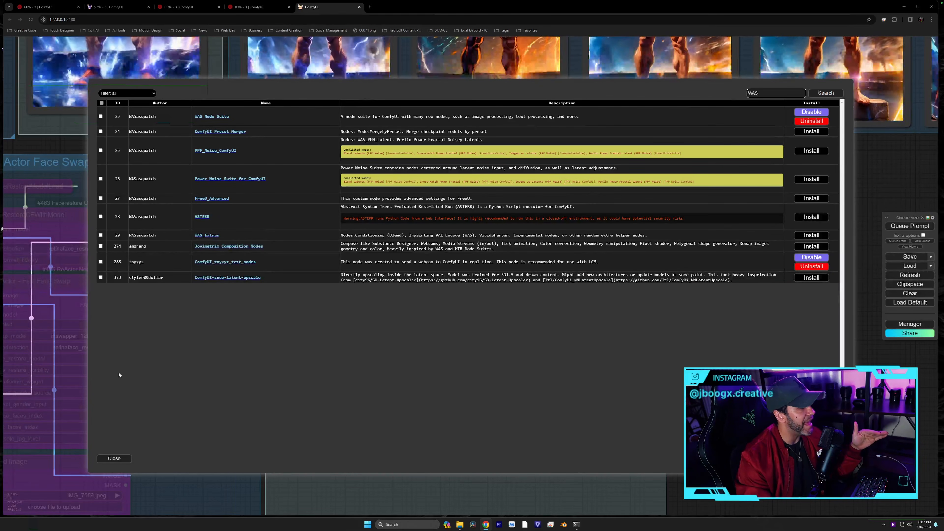
{"action": "left_click", "coordinate": [114, 458]}
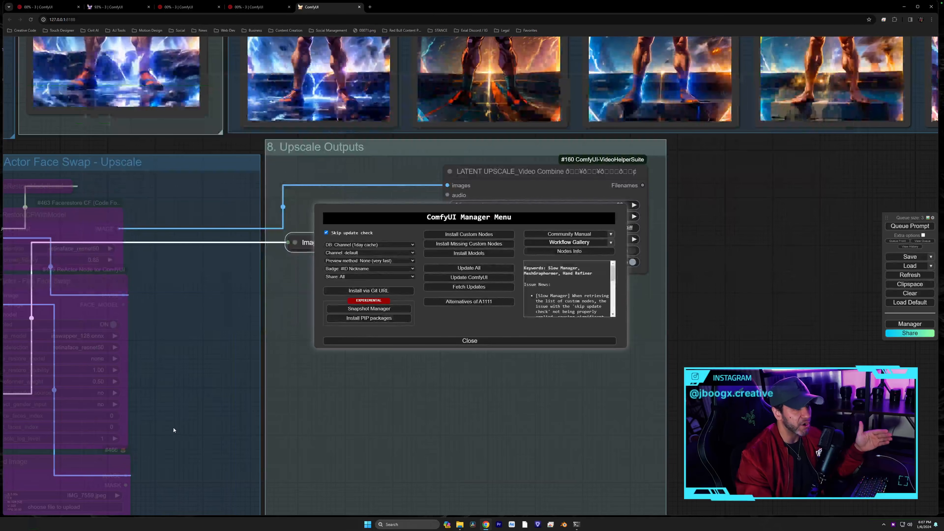
{"action": "left_click", "coordinate": [464, 340]}
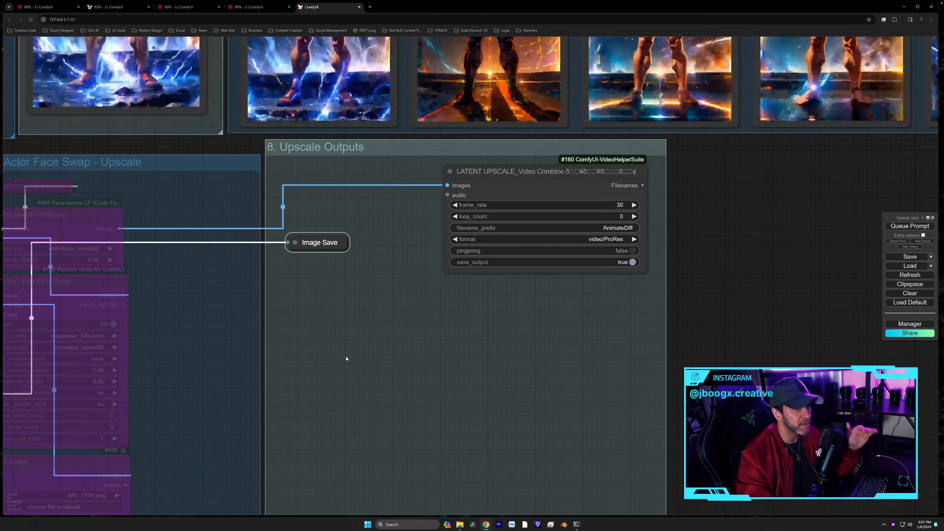
- Zoom out and center so the inputs, ControlNet, face-swap and output groups all show
{"action": "scroll", "coordinate": [346, 358], "scroll_direction": "down", "scroll_amount": 2}
{"action": "scroll", "coordinate": [346, 358], "scroll_direction": "down", "scroll_amount": 4}
{"action": "left_click_drag", "start_coordinate": [366, 367], "coordinate": [464, 187]}
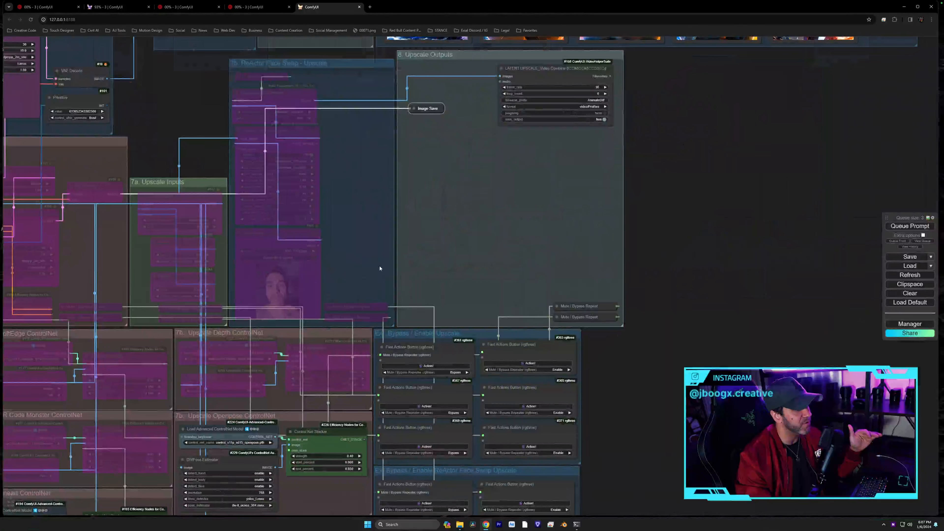
{"action": "scroll", "coordinate": [379, 266], "scroll_direction": "down", "scroll_amount": 6}
{"action": "left_click_drag", "start_coordinate": [254, 177], "coordinate": [428, 331]}
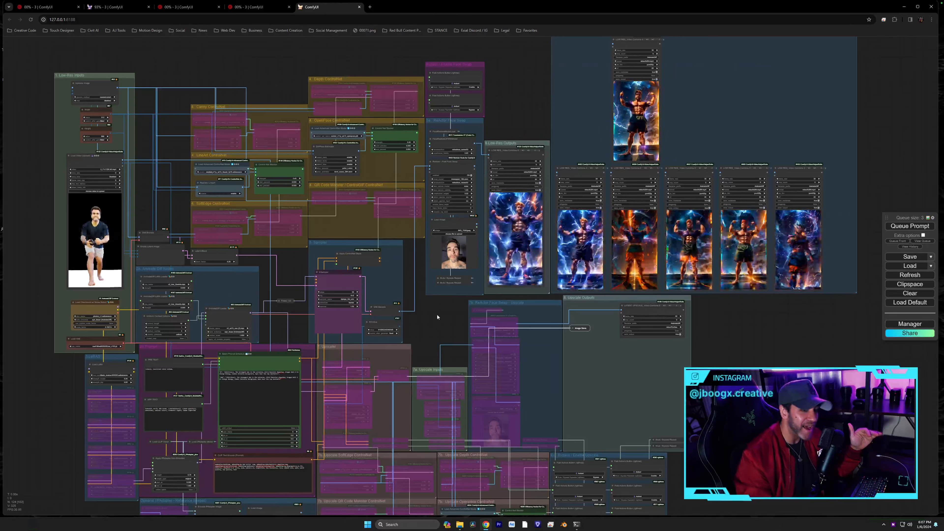
{"action": "scroll", "coordinate": [437, 314], "scroll_direction": "down", "scroll_amount": 6}
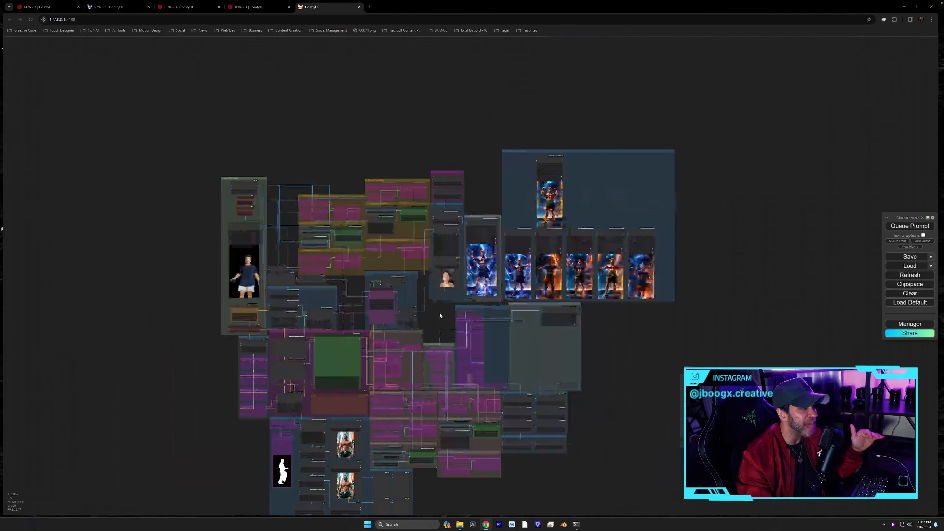
{"action": "scroll", "coordinate": [446, 275], "scroll_direction": "up", "scroll_amount": 2}
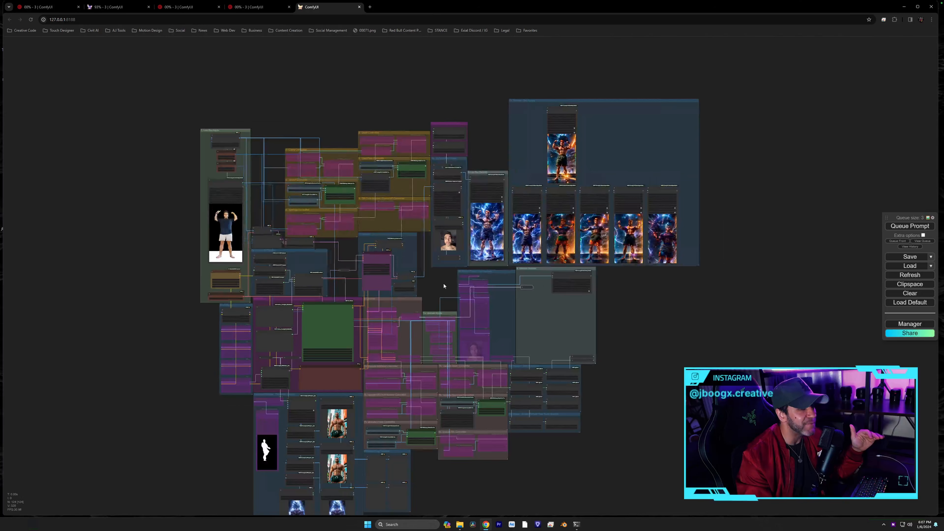
{"action": "left_click_drag", "start_coordinate": [449, 262], "coordinate": [450, 258]}
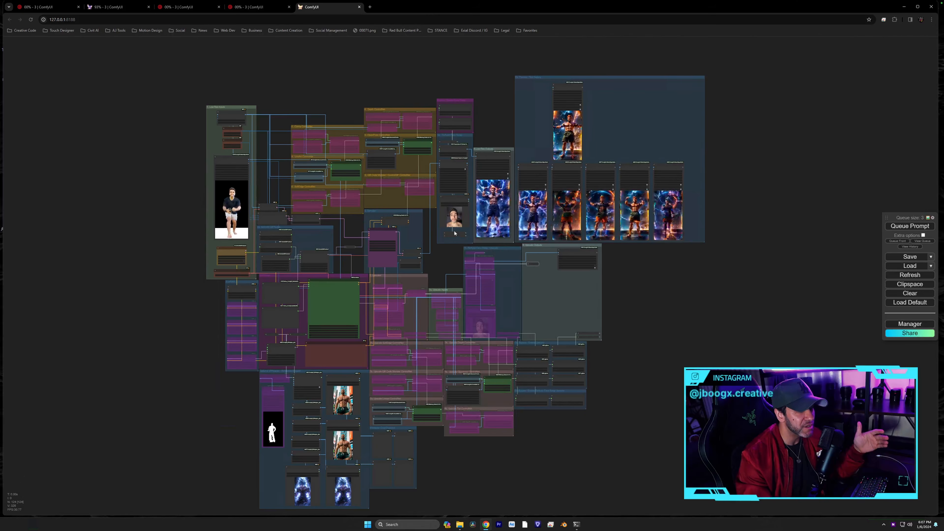